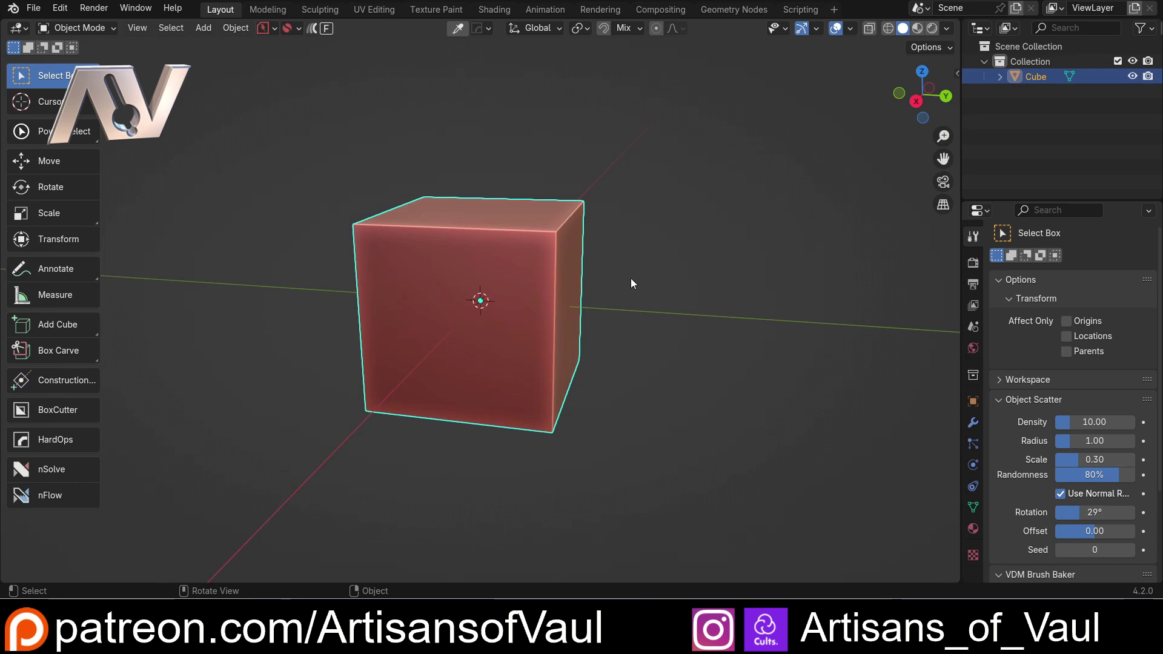
Step: Add a Subdivision Surface modifier to the cube and raise its viewport levels to 4
middle_drag(398, 199, 443, 238)
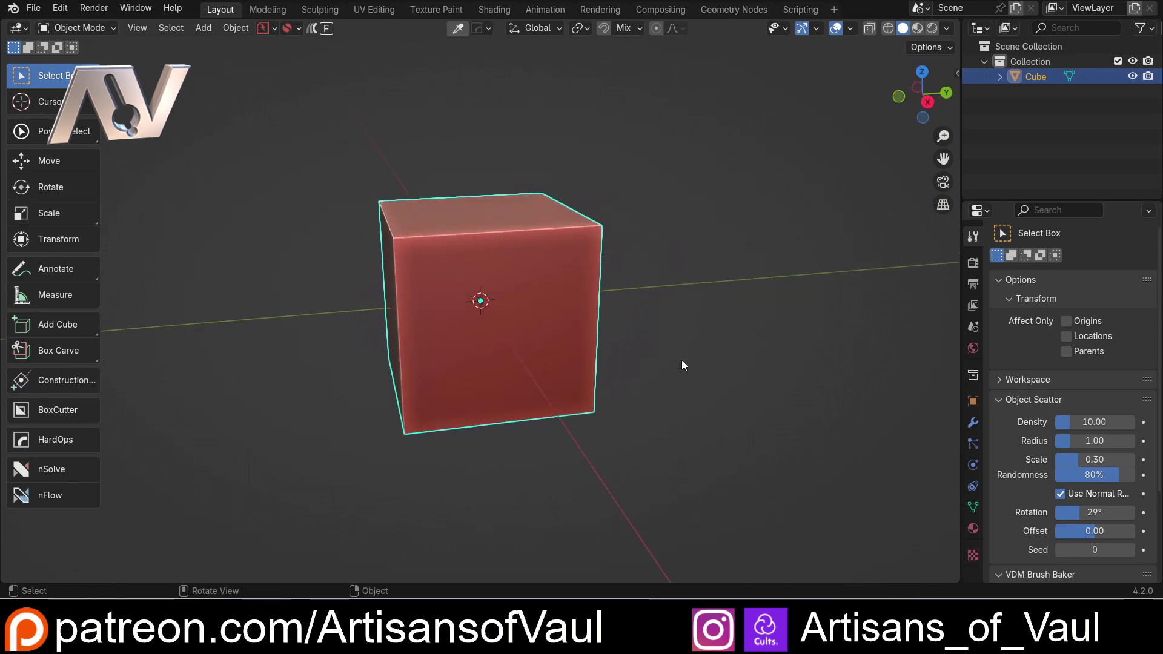
click(972, 422)
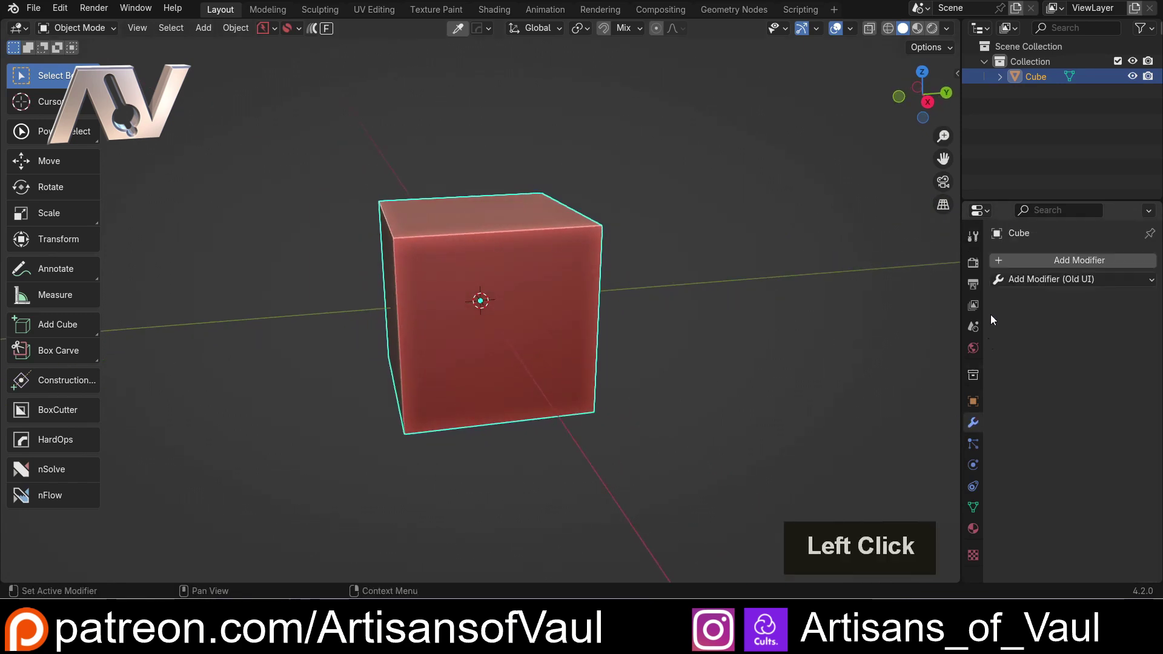
click(1021, 280)
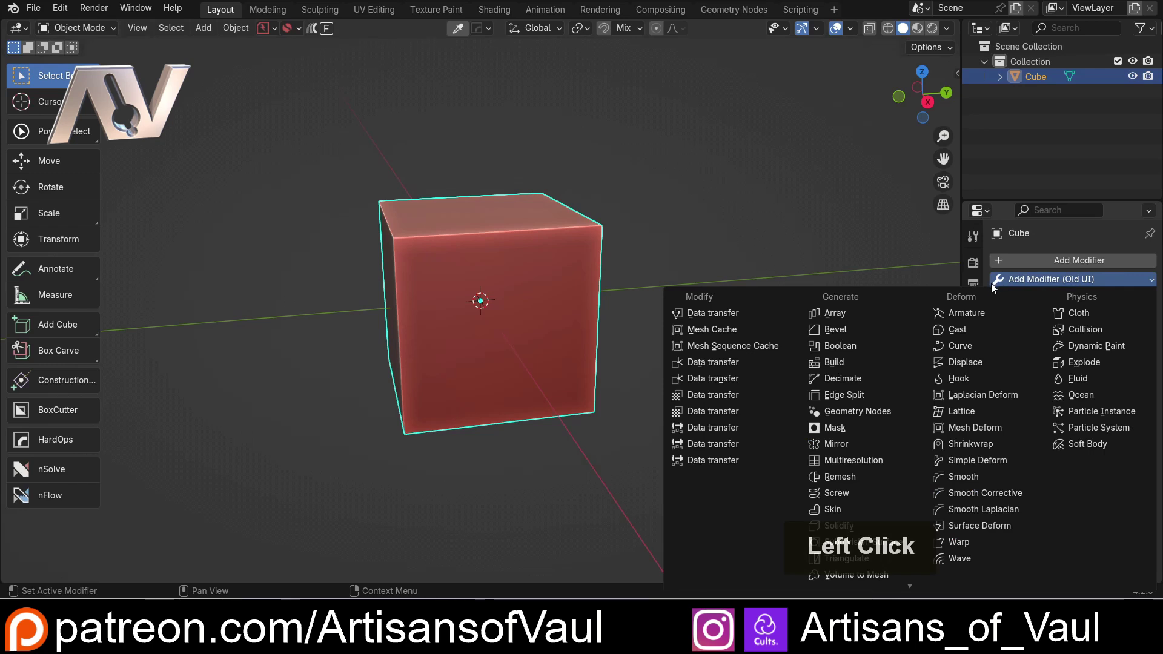
click(858, 542)
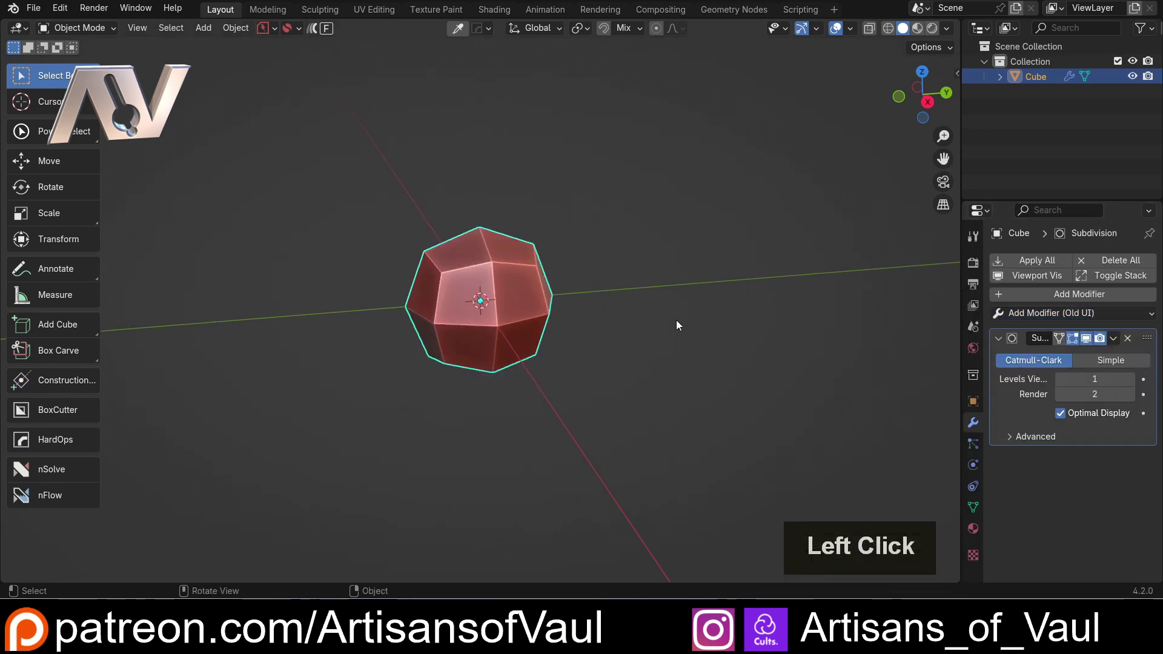
click(1129, 380)
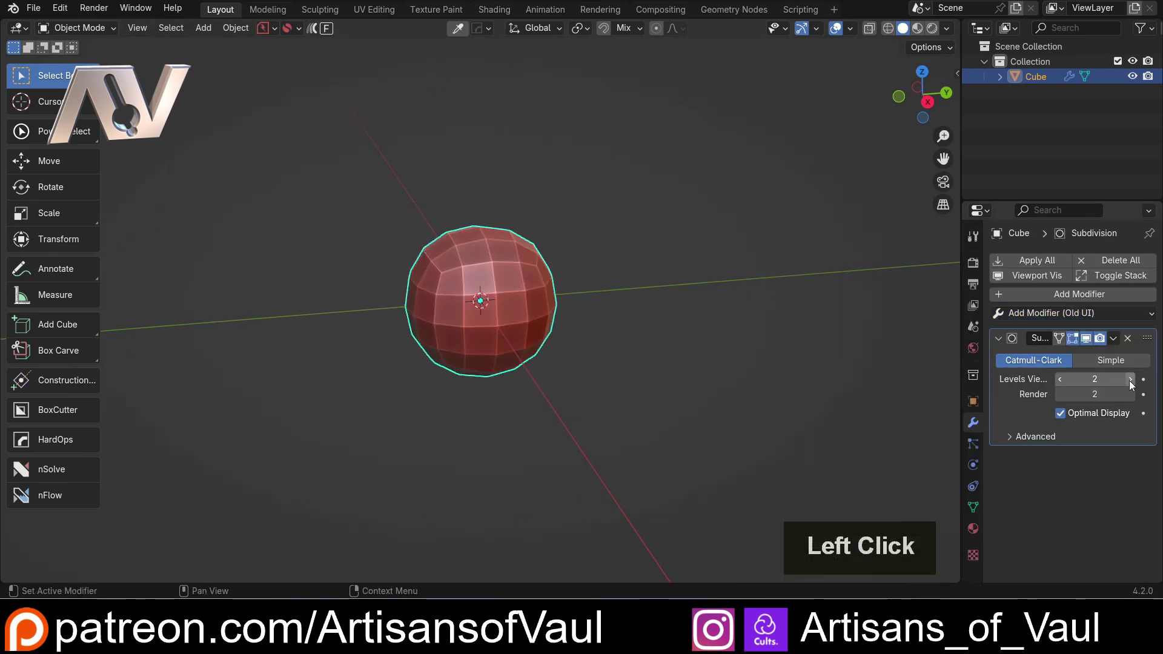
click(1129, 380)
click(1129, 380)
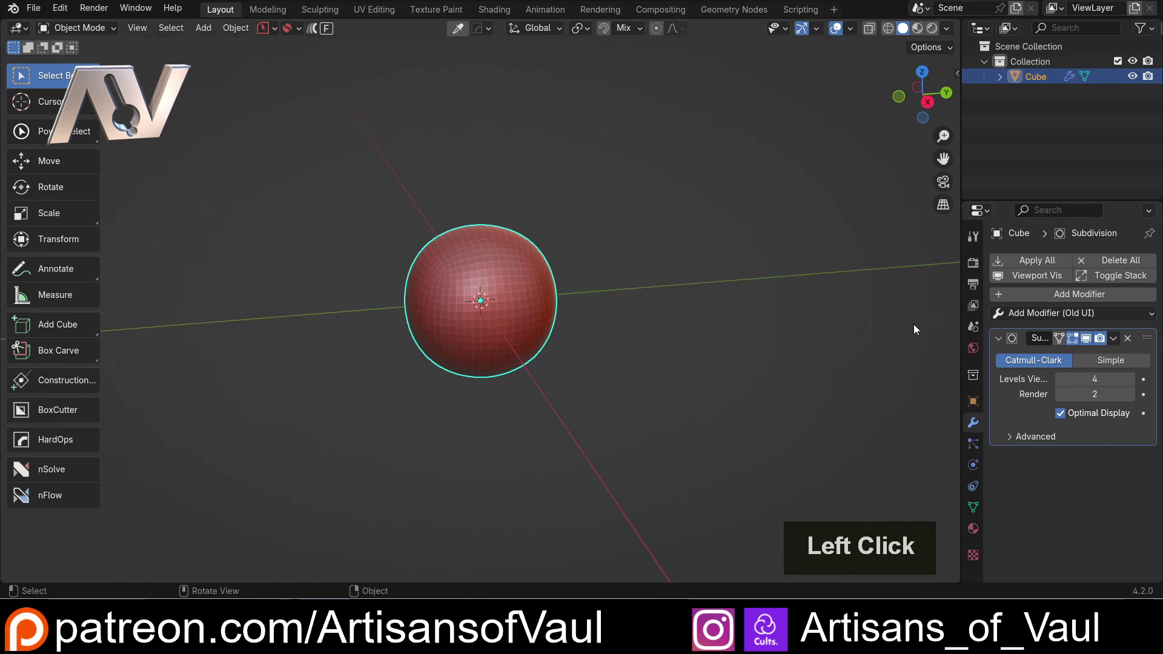
Step: Undo the viewport level changes and the Subdivision Surface modifier on the cube
key(ctrl+z)
key(ctrl+z)
key(ctrl+z)
key(ctrl+z)
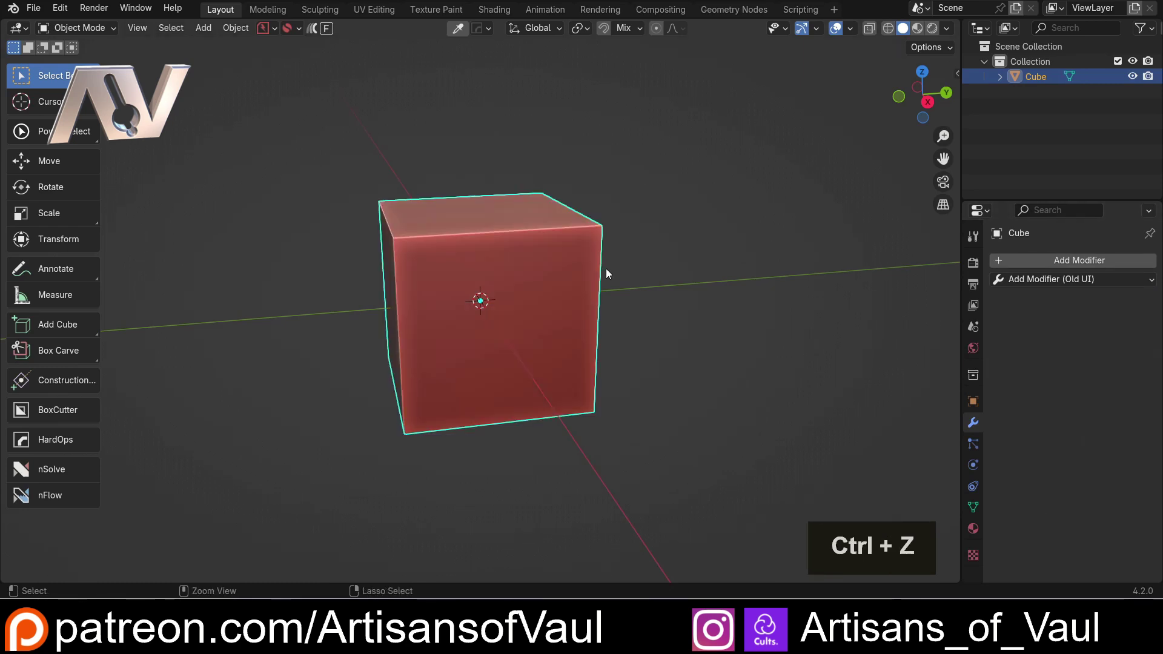
Step: Apply a level 4 subdivision set to the cube and inspect its outline along the X axis
key(ctrl+4)
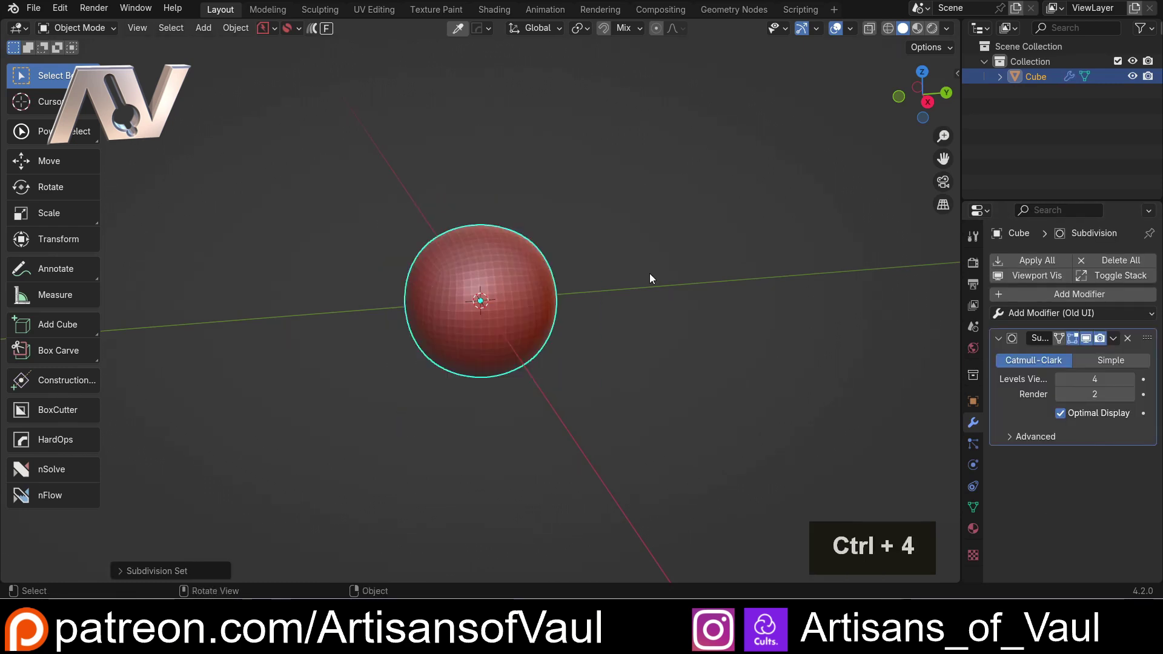
click(927, 101)
scroll(513, 227, up, 3)
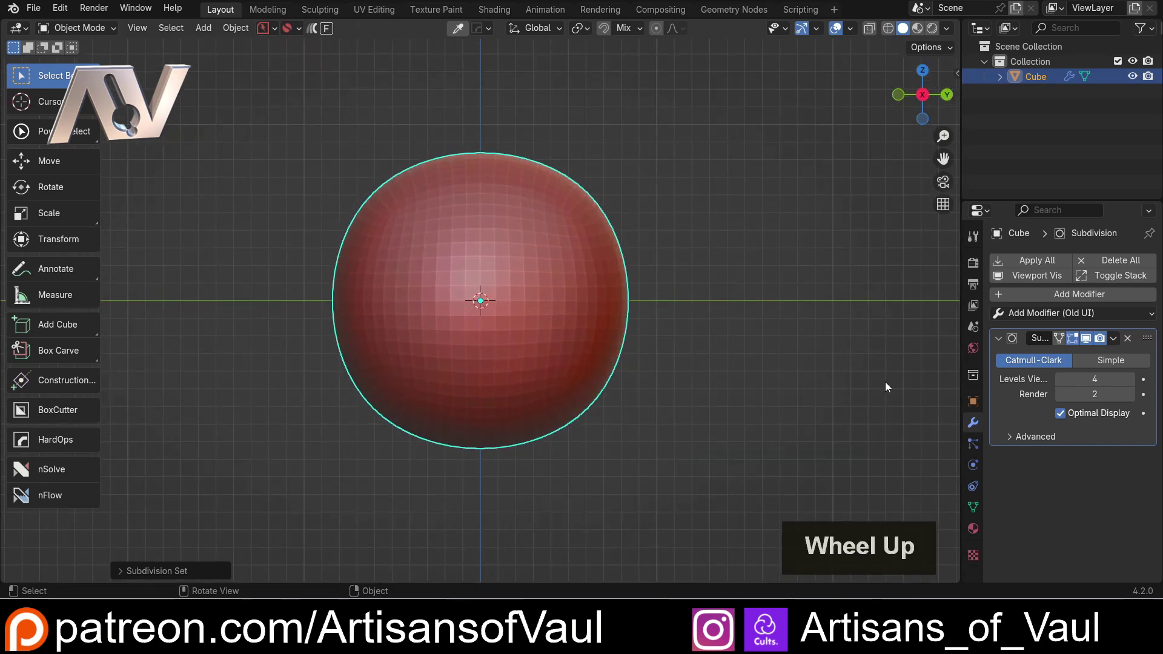
Step: Add a Cast modifier with the Sphere shape to the subdivided cube and set its factor to 1
click(1050, 311)
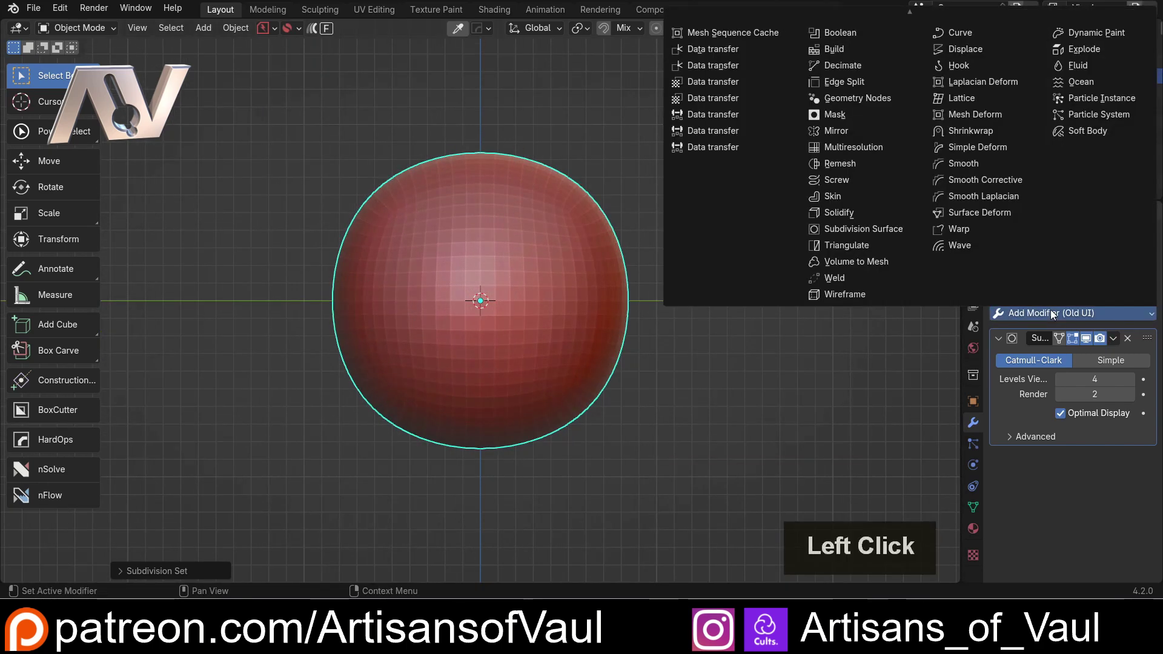
mouse_move(910, 17)
click(953, 50)
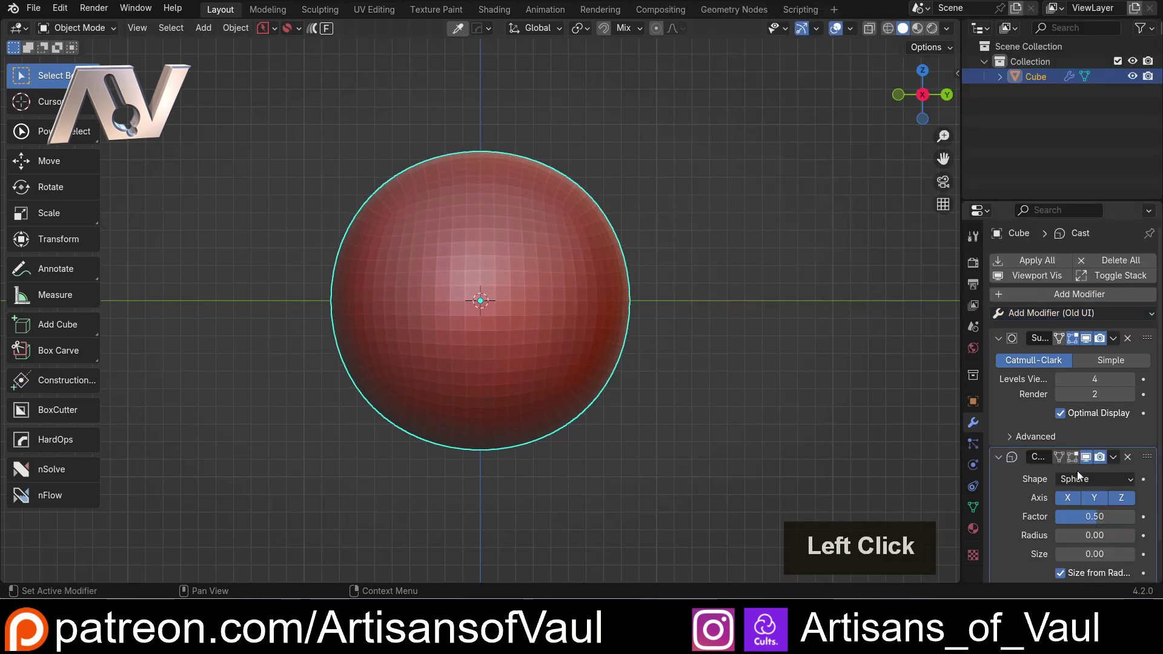
scroll(1099, 474, down, 2)
click(1099, 474)
text(1)
key(Return)
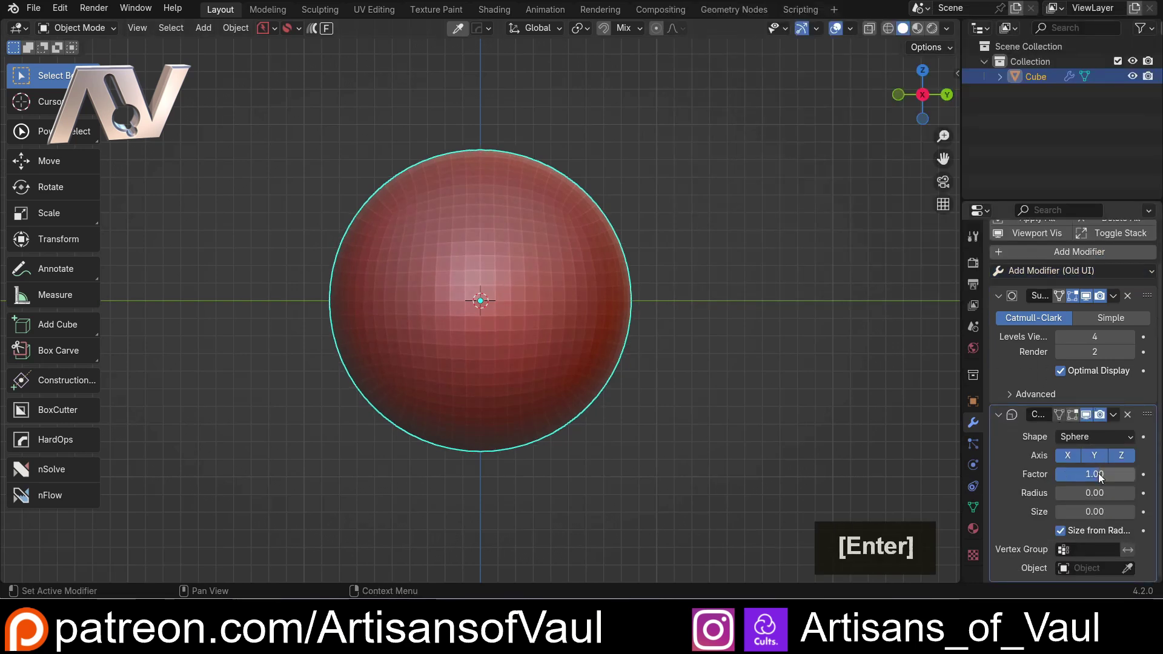
Step: Inspect the rounded cube from an angle and delete it from the scene
scroll(536, 208, down, 5)
middle_drag(535, 208, 581, 287)
click(610, 243)
click(519, 285)
scroll(533, 279, up, 4)
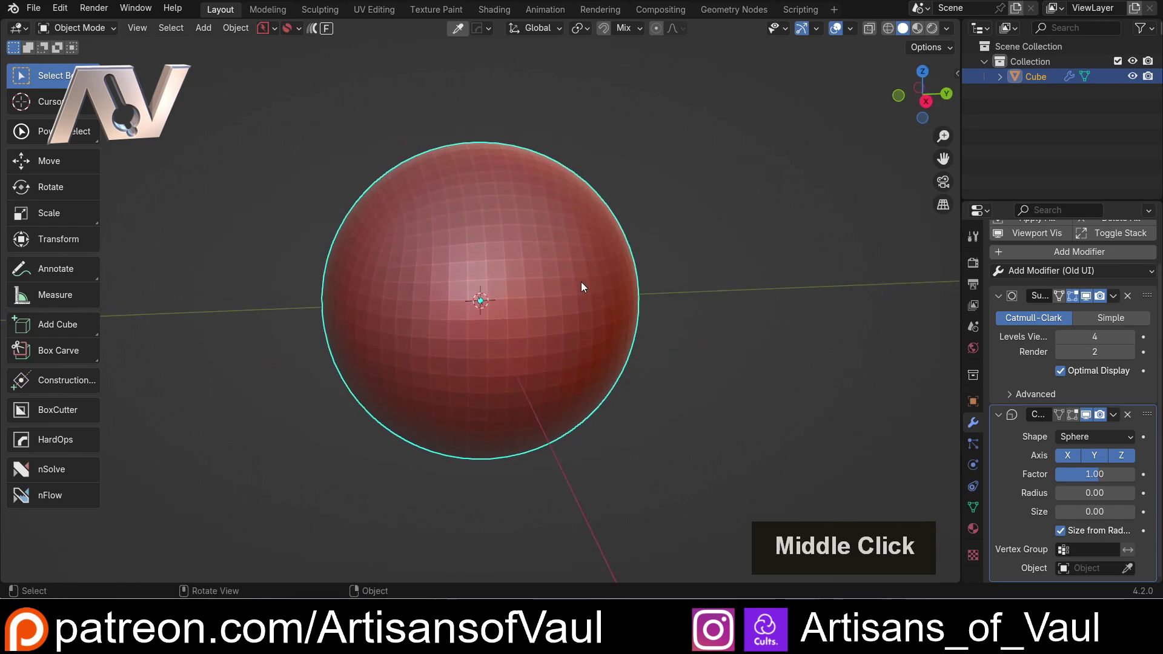
key(Delete)
Step: Add a Quad Sphere mesh at the origin and expand its creation settings
key(shift+a)
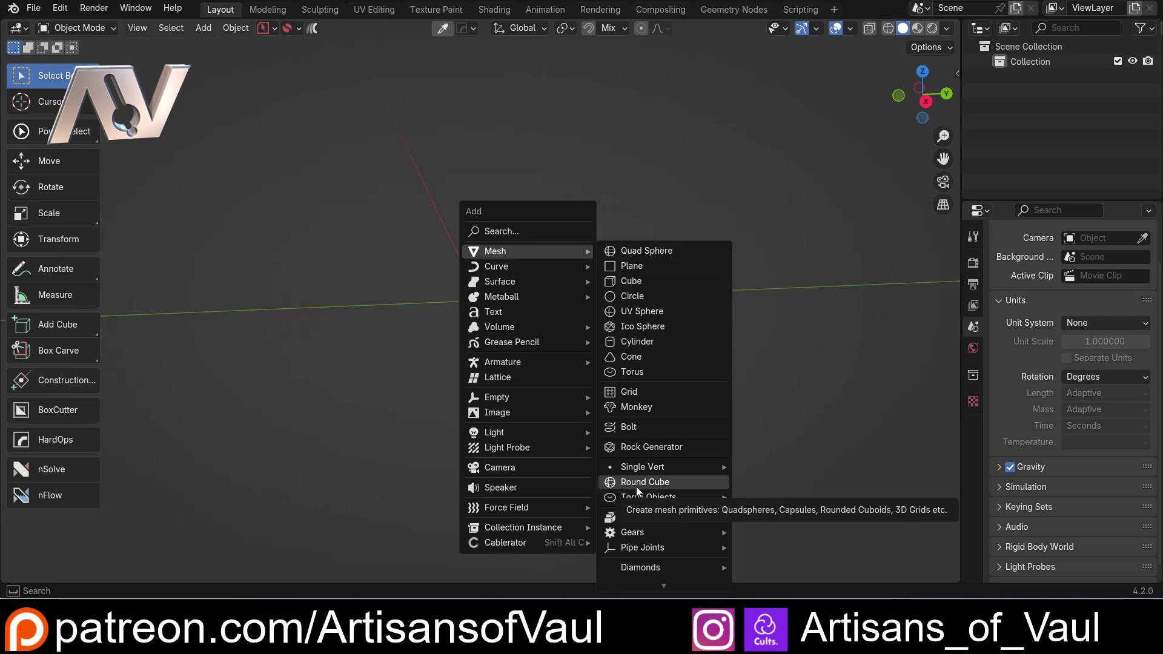
click(630, 249)
scroll(453, 234, down, 1)
scroll(453, 234, down, 4)
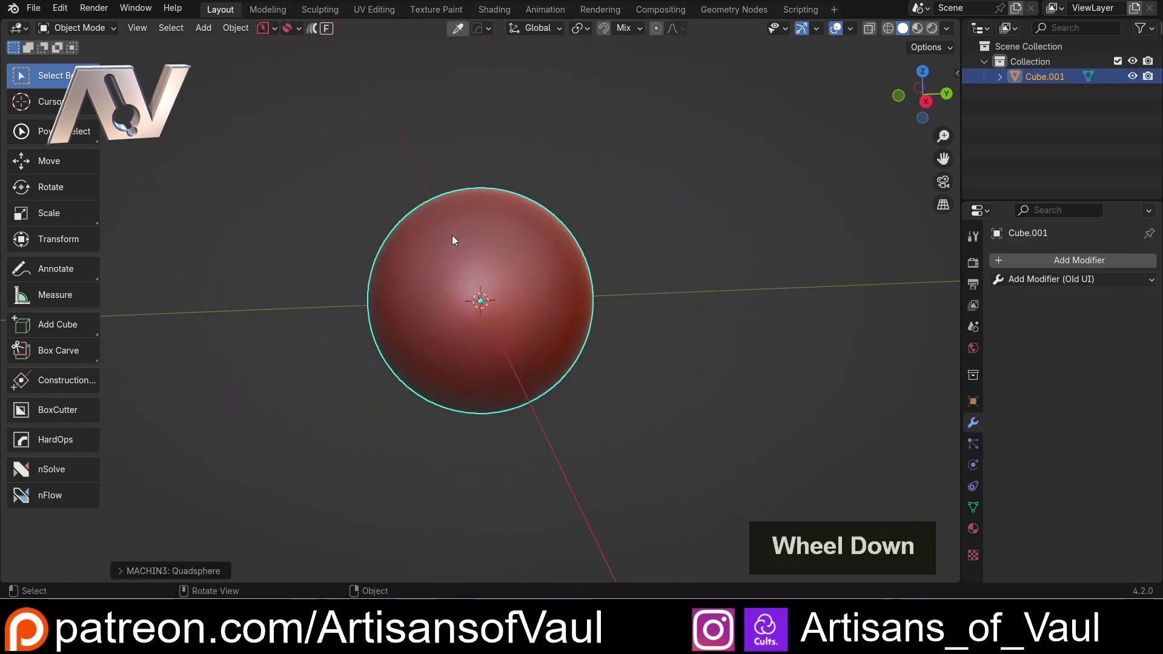
mouse_move(452, 235)
middle_down()
mouse_move(453, 247)
mouse_move(471, 240)
middle_up()
click(115, 570)
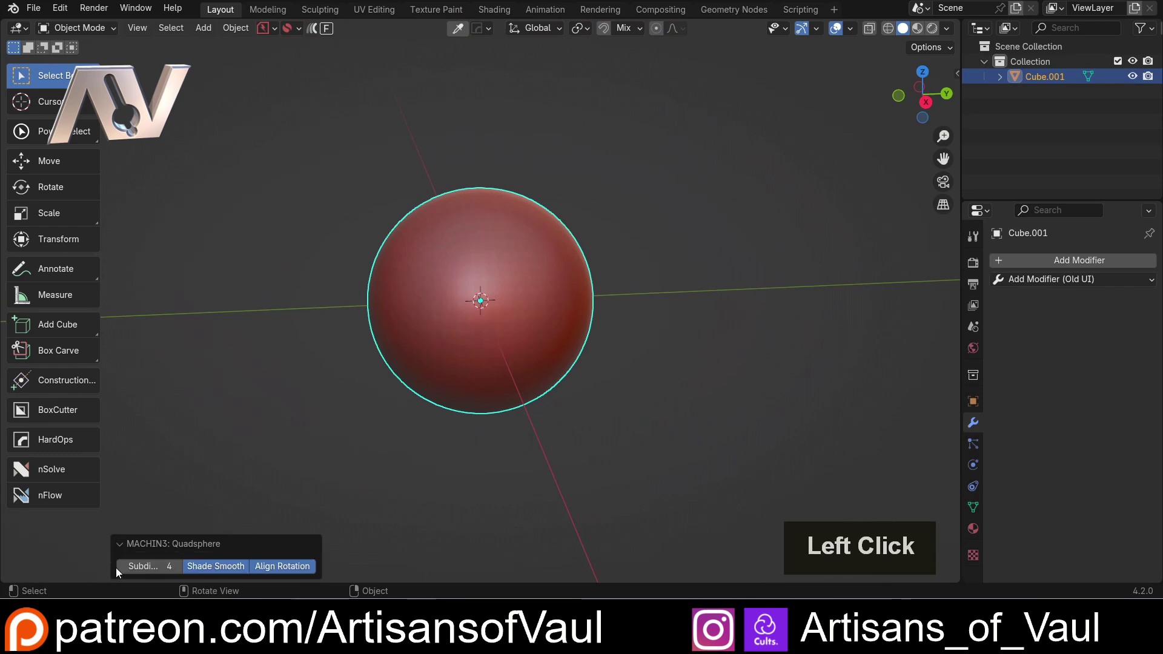
scroll(479, 369, up, 2)
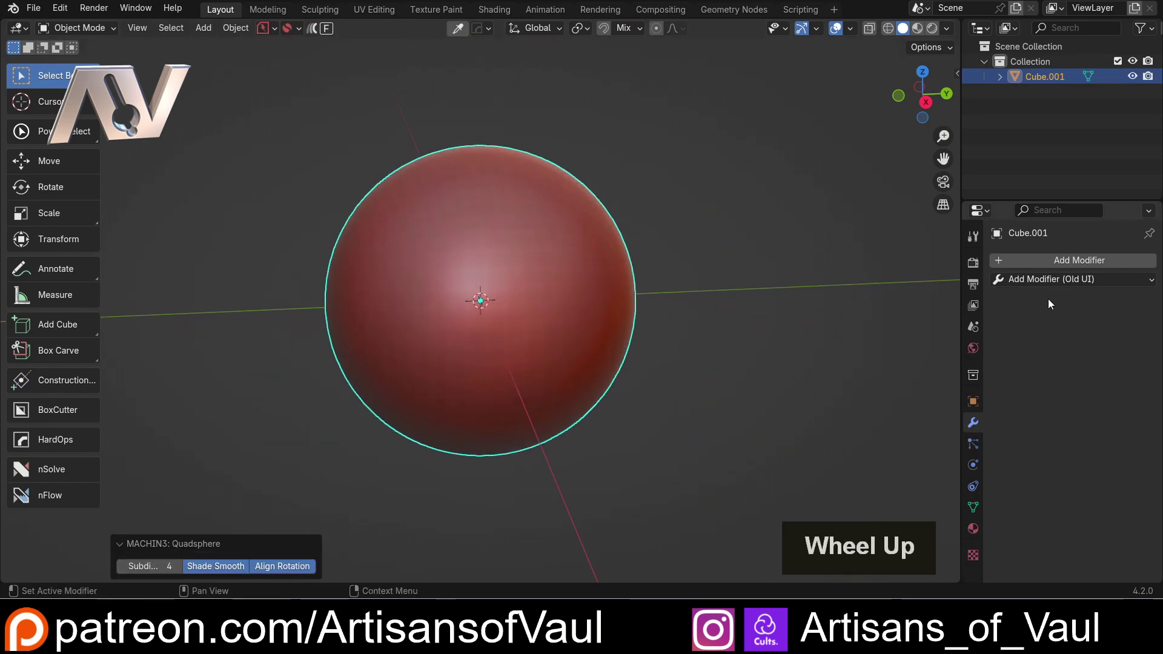
scroll(636, 344, down, 2)
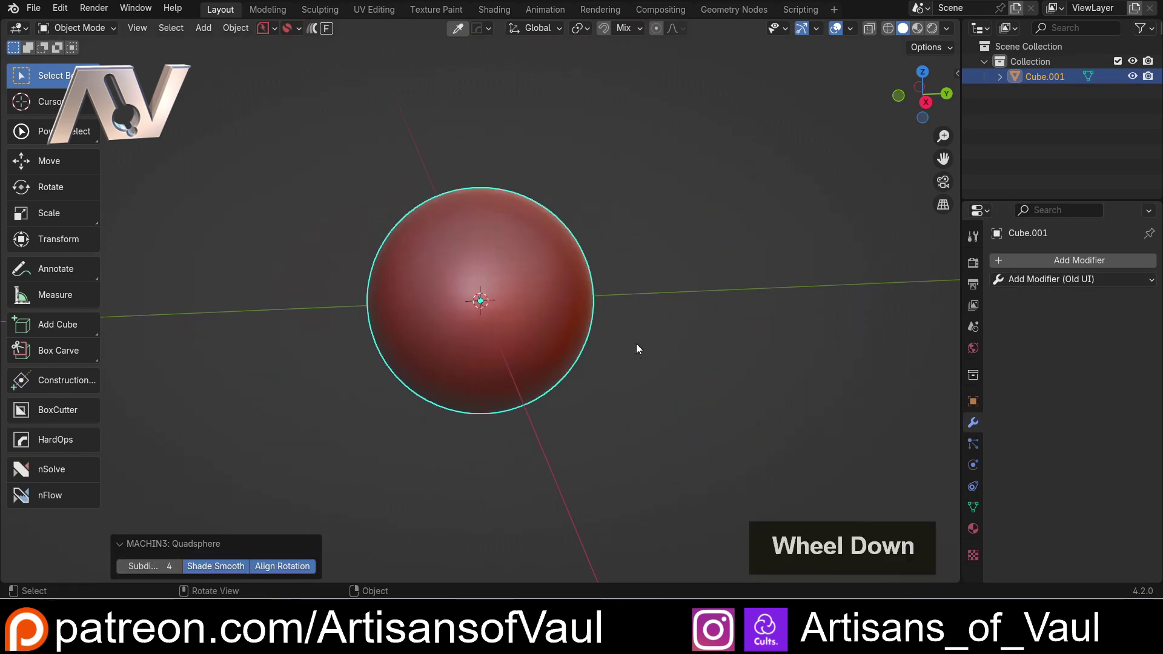
Step: Duplicate the quad sphere and place the copy about 3.65 units along the Y axis
shift+middle_drag(635, 343, 603, 329)
key(shift+d)
key(y)
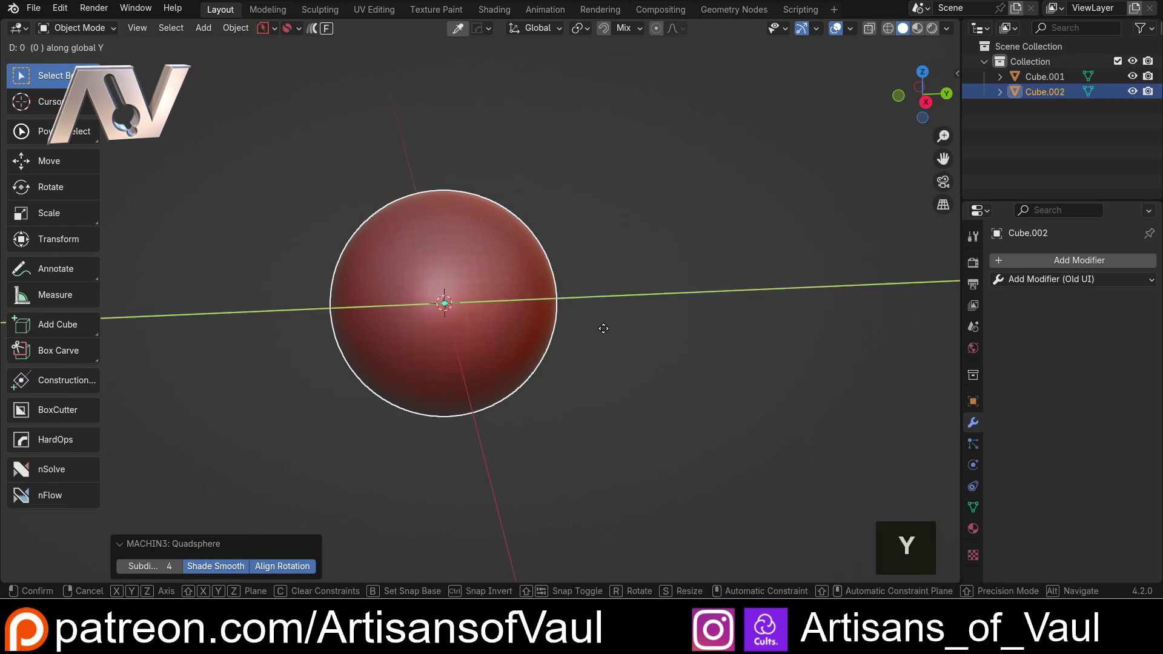
click(827, 319)
Step: Give the original sphere at the origin a level 2 Subdivision modifier
middle_drag(662, 296, 505, 314)
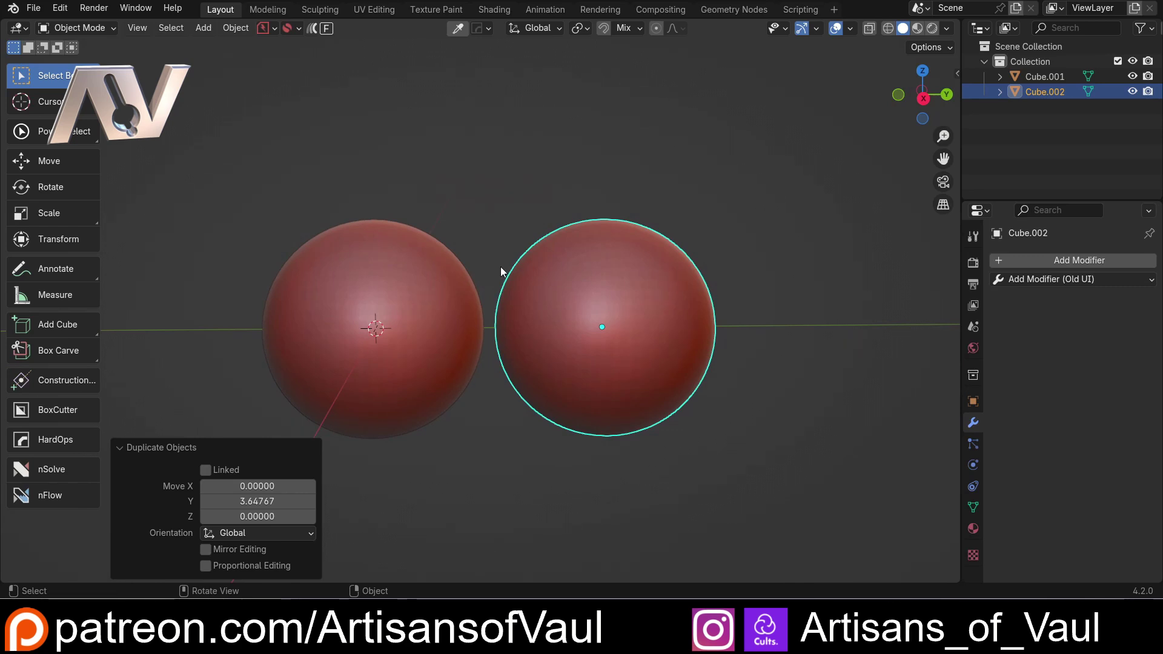
click(385, 289)
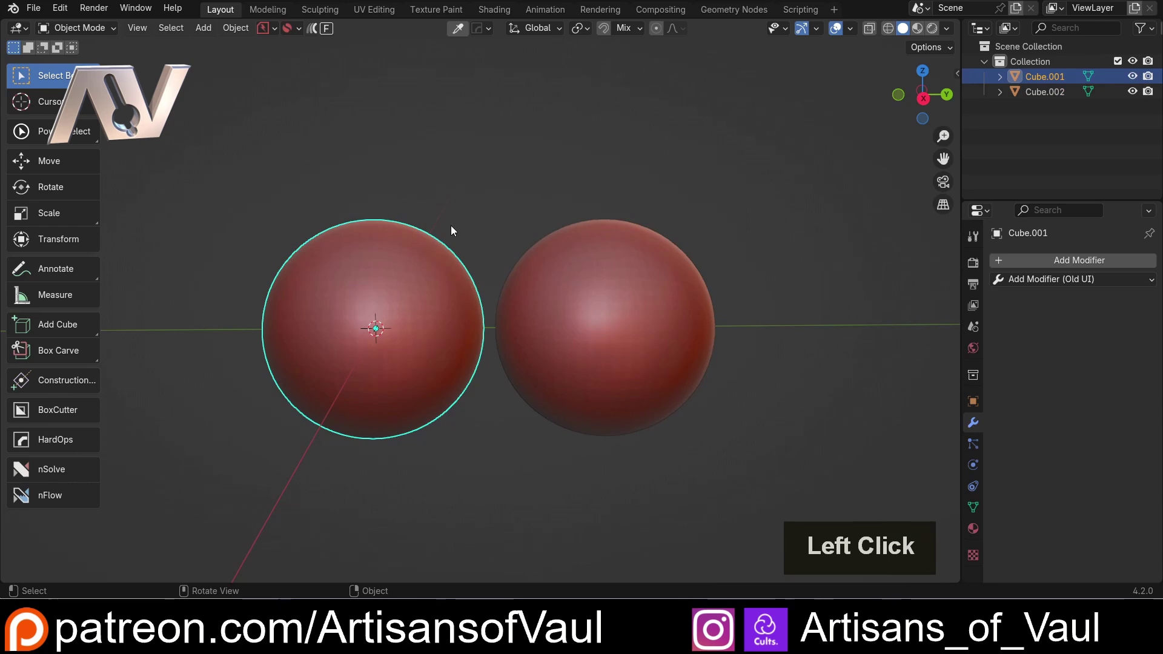
key(ctrl+2)
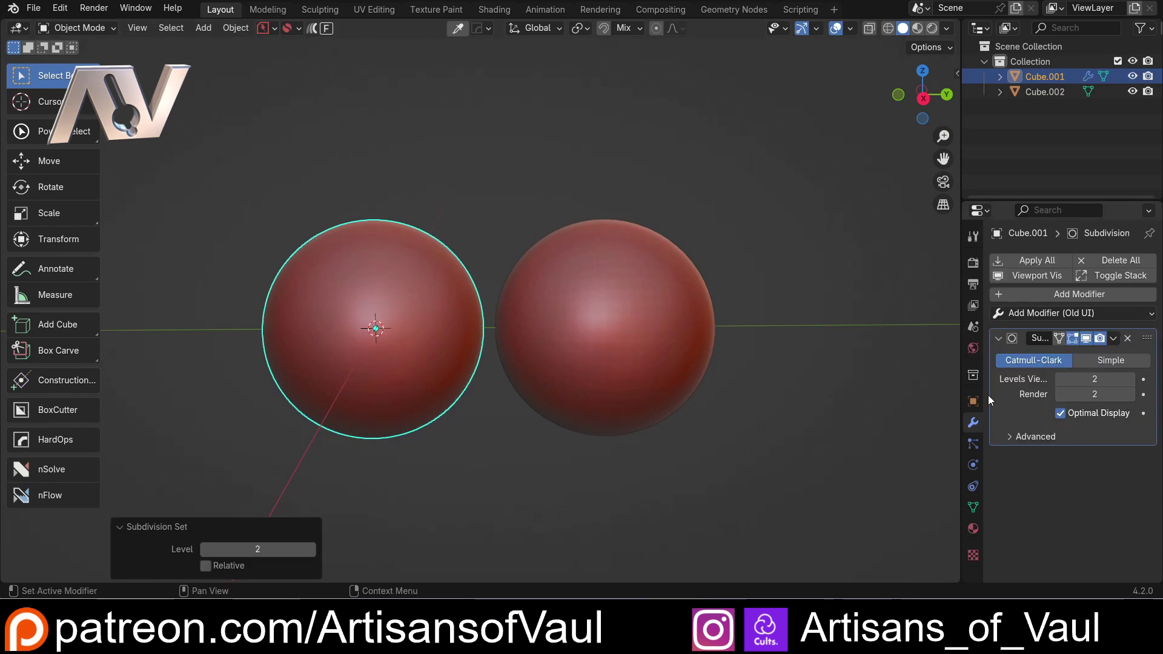
Step: Add a Multiresolution modifier to the duplicated sphere and subdivide it twice to level 2
click(603, 306)
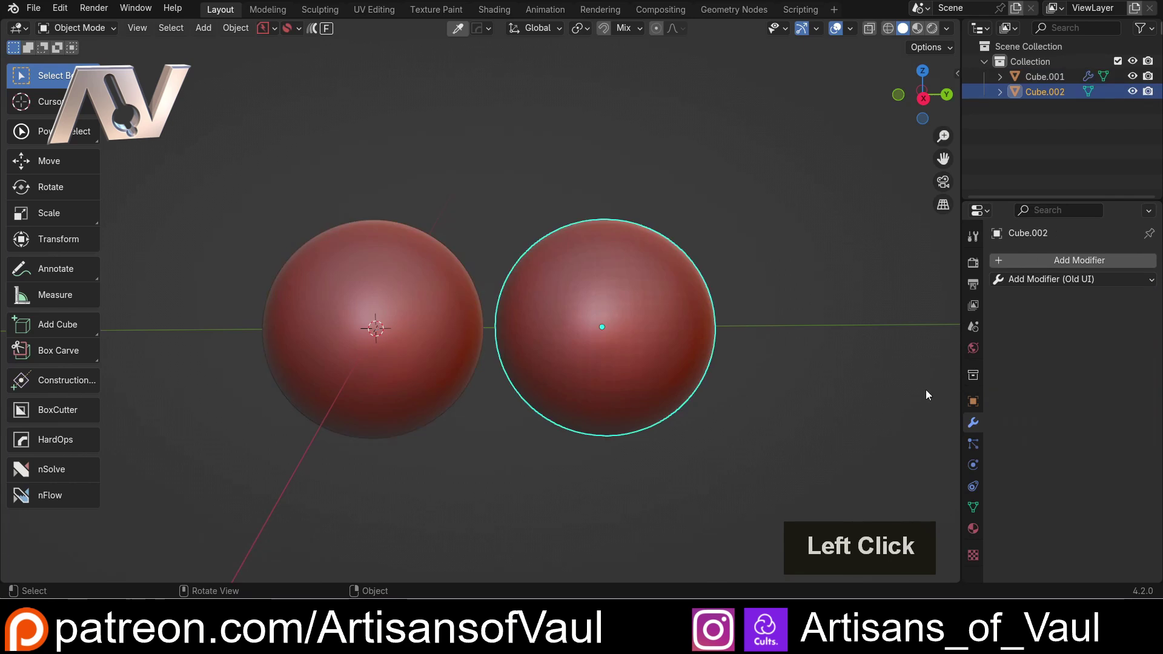
click(1031, 279)
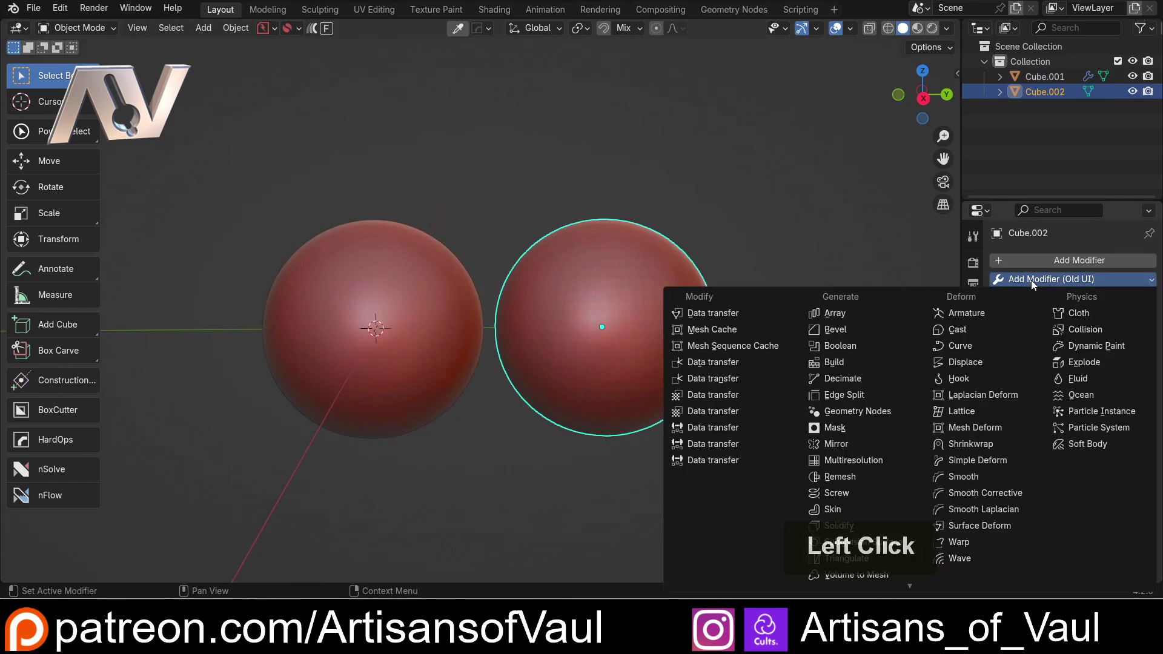
click(847, 460)
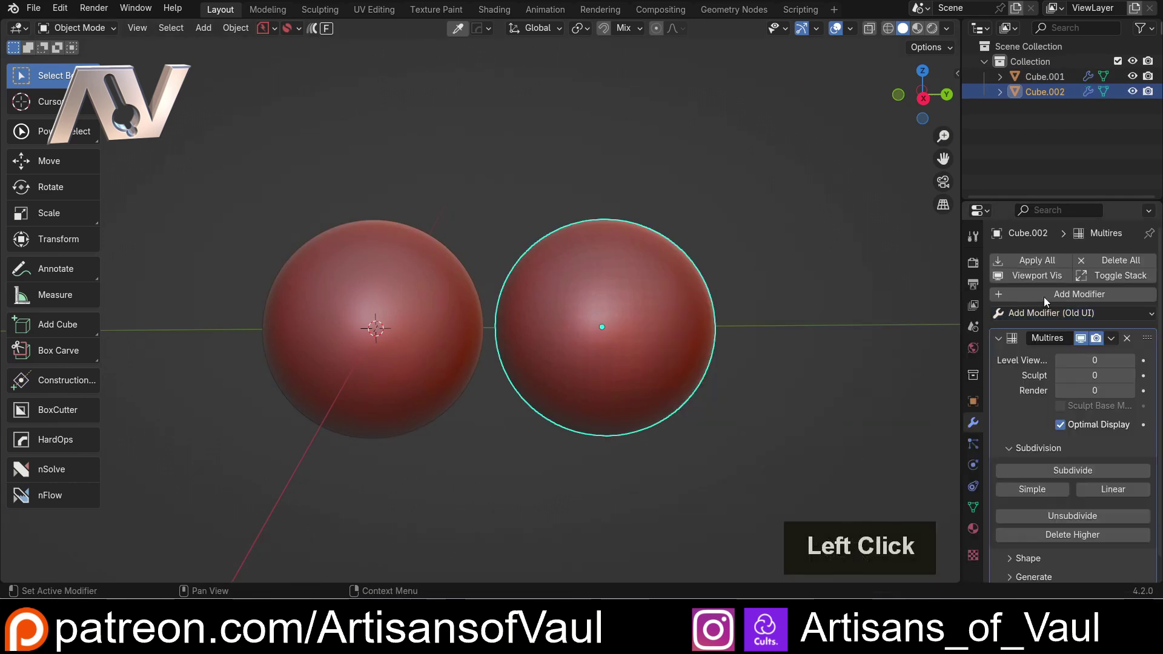
click(1052, 470)
click(1069, 469)
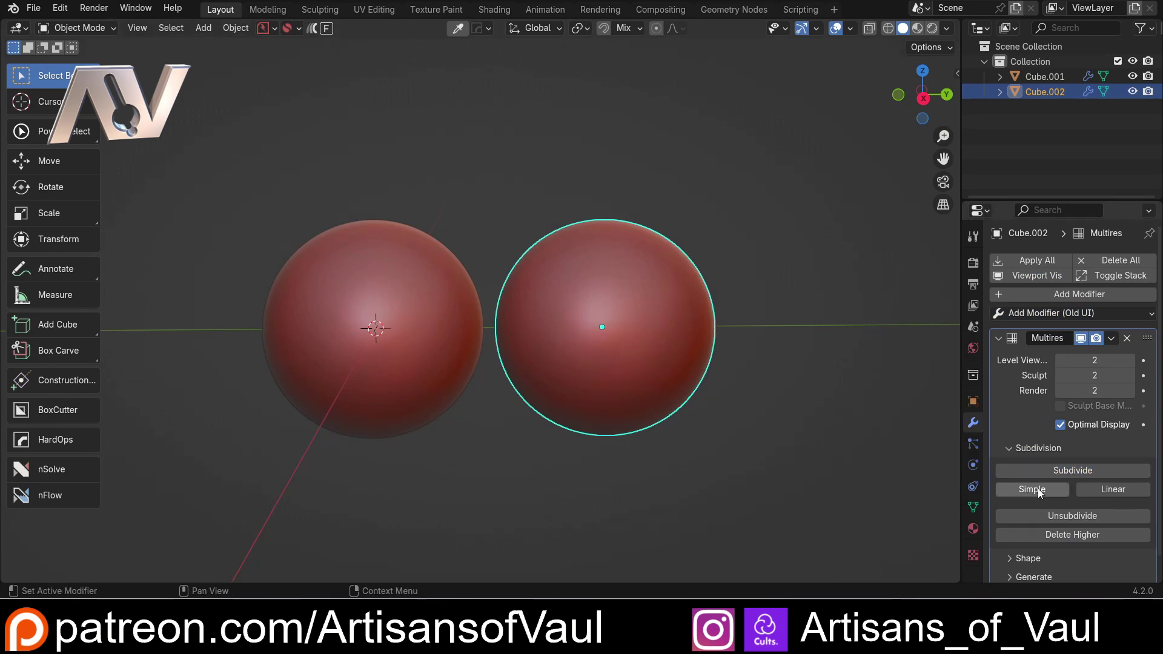
Step: Duplicate both spheres together and place the copies above the originals along the Z axis, then clear the selection
click(452, 322)
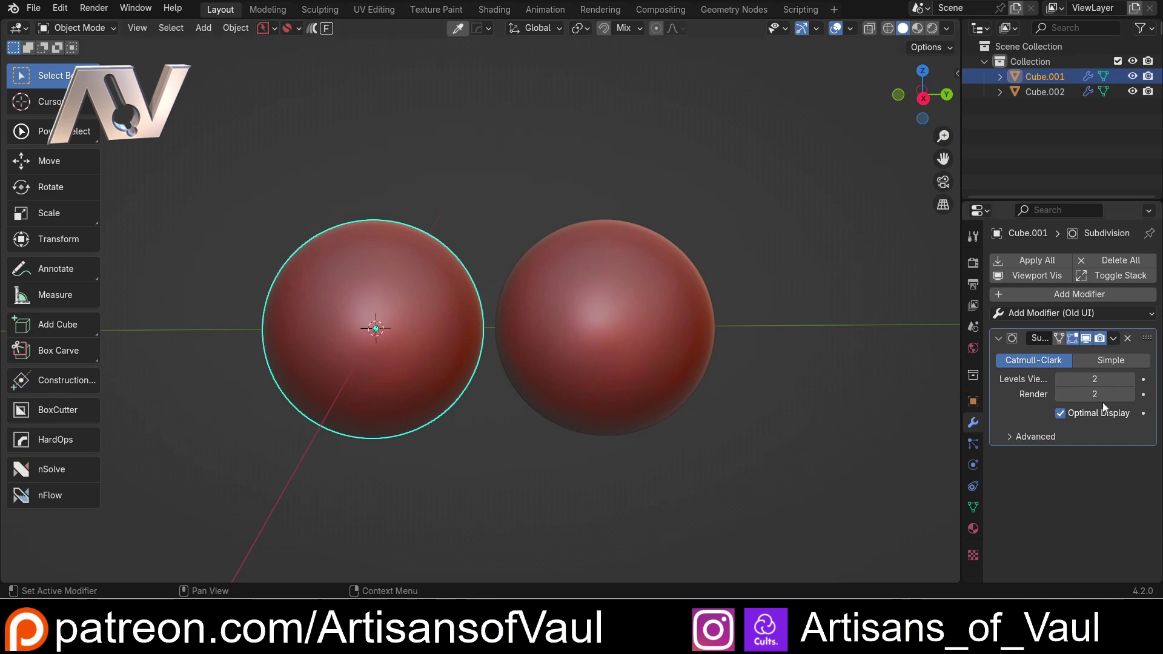
click(587, 325)
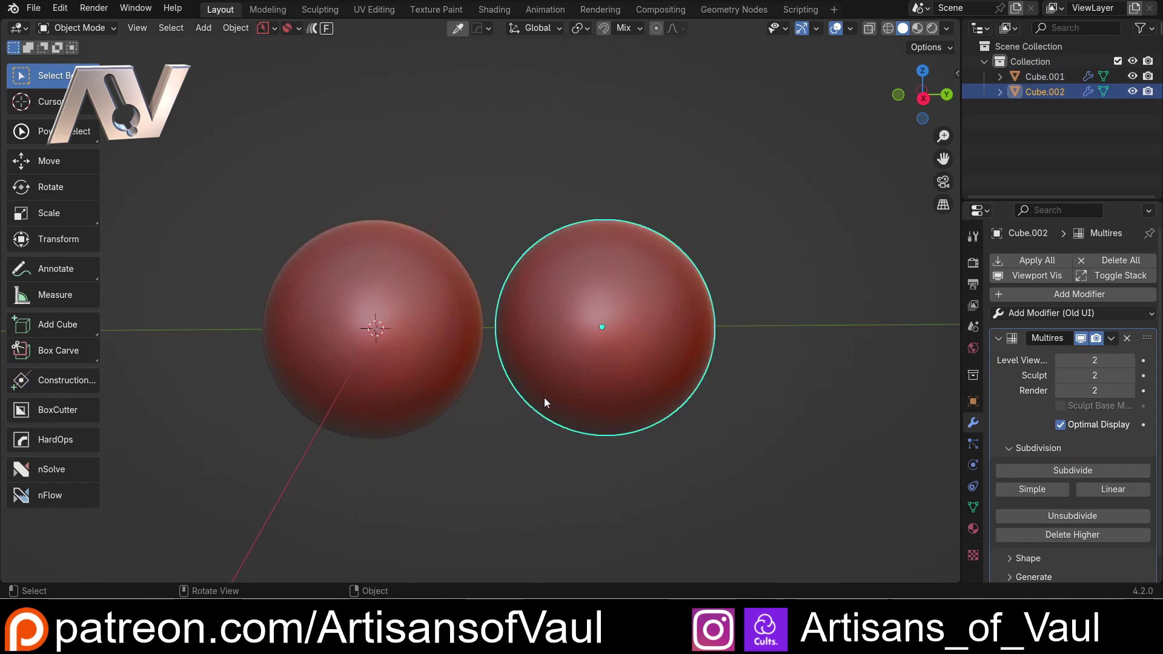
scroll(482, 372, down, 3)
shift+middle_drag(482, 371, 485, 403)
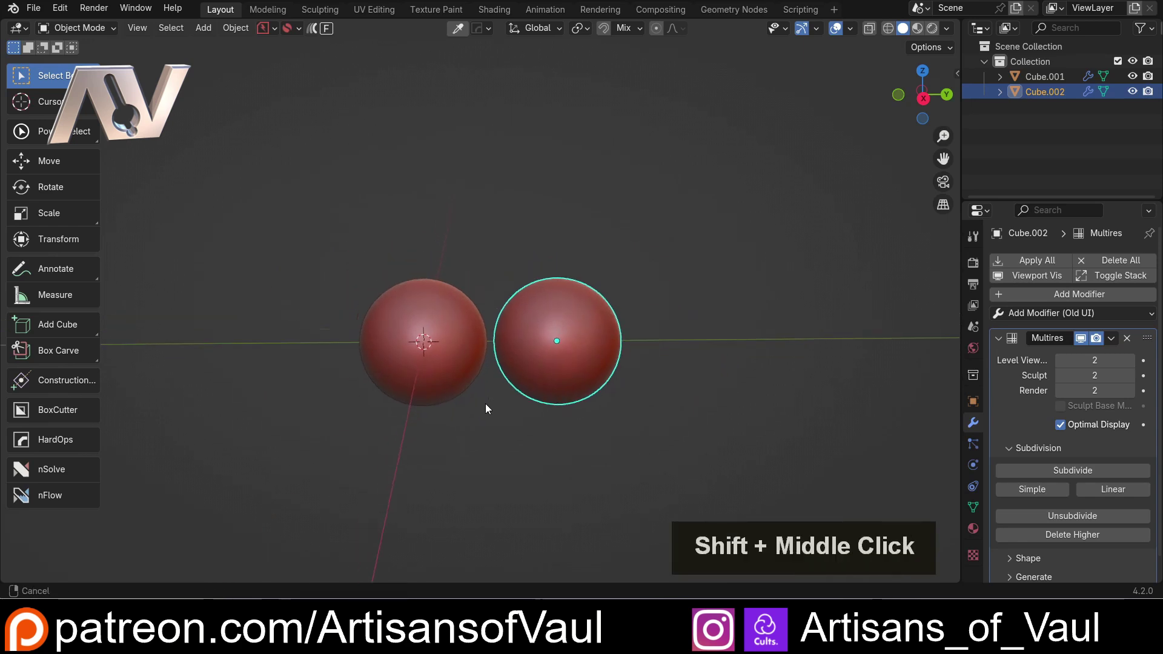
shift+click(472, 394)
key(shift+d)
key(z)
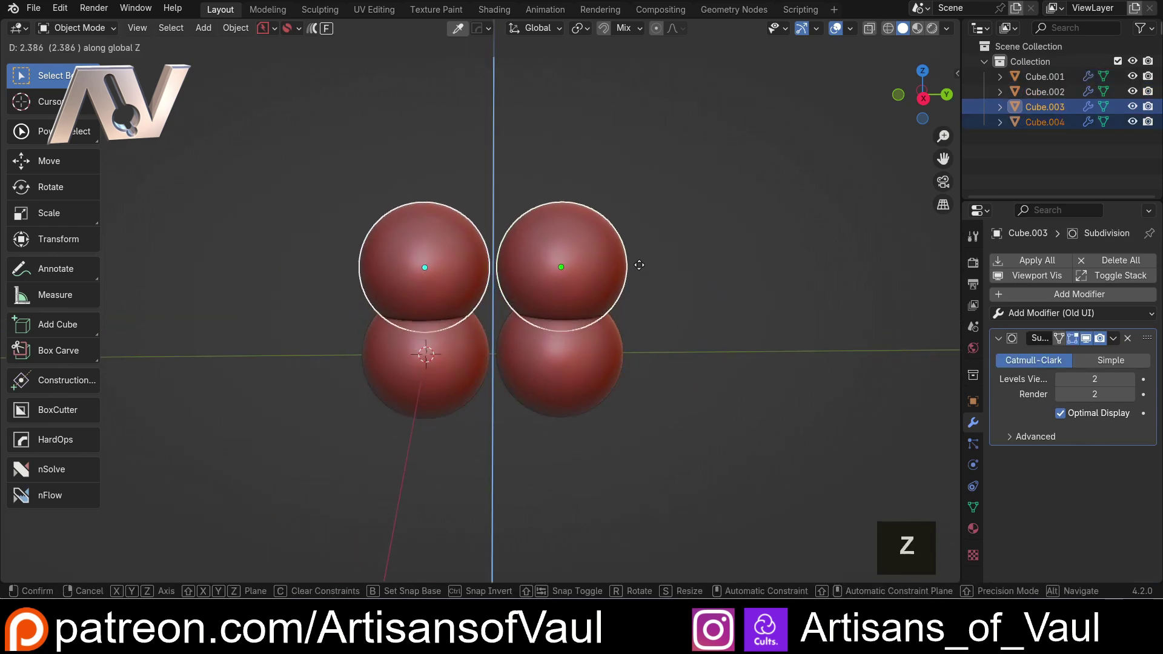
click(648, 258)
double_click(679, 327)
Step: Compare the modifiers on the Subdivision spheres with those on the Multiresolution spheres
scroll(591, 303, up, 2)
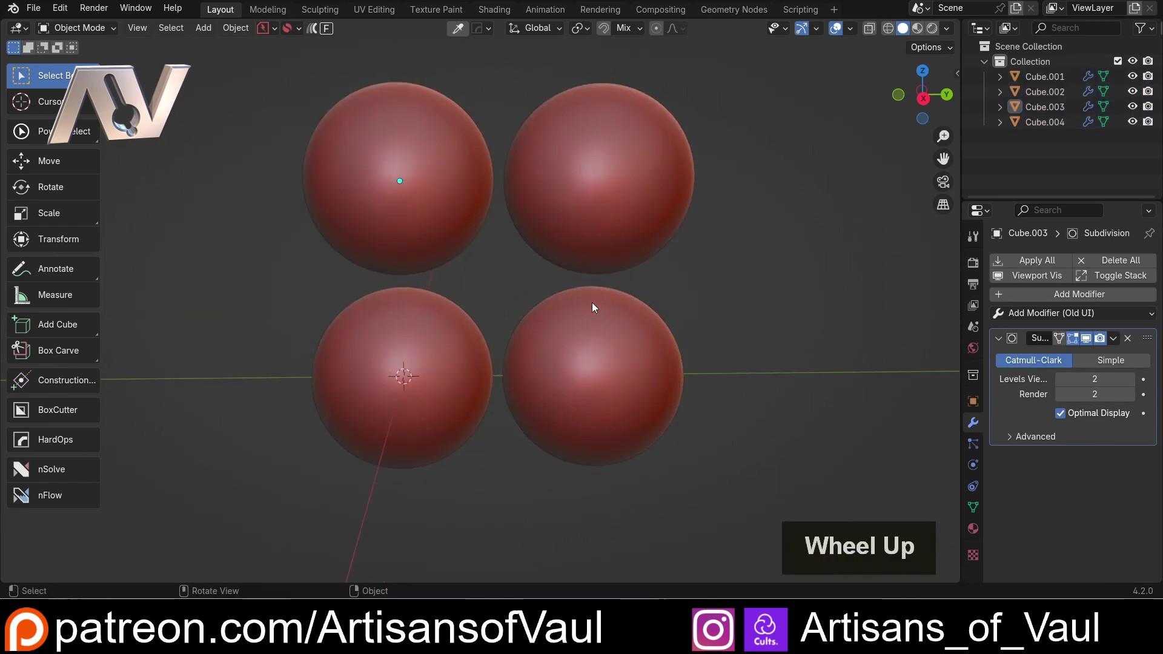
click(422, 178)
shift+click(416, 376)
click(585, 203)
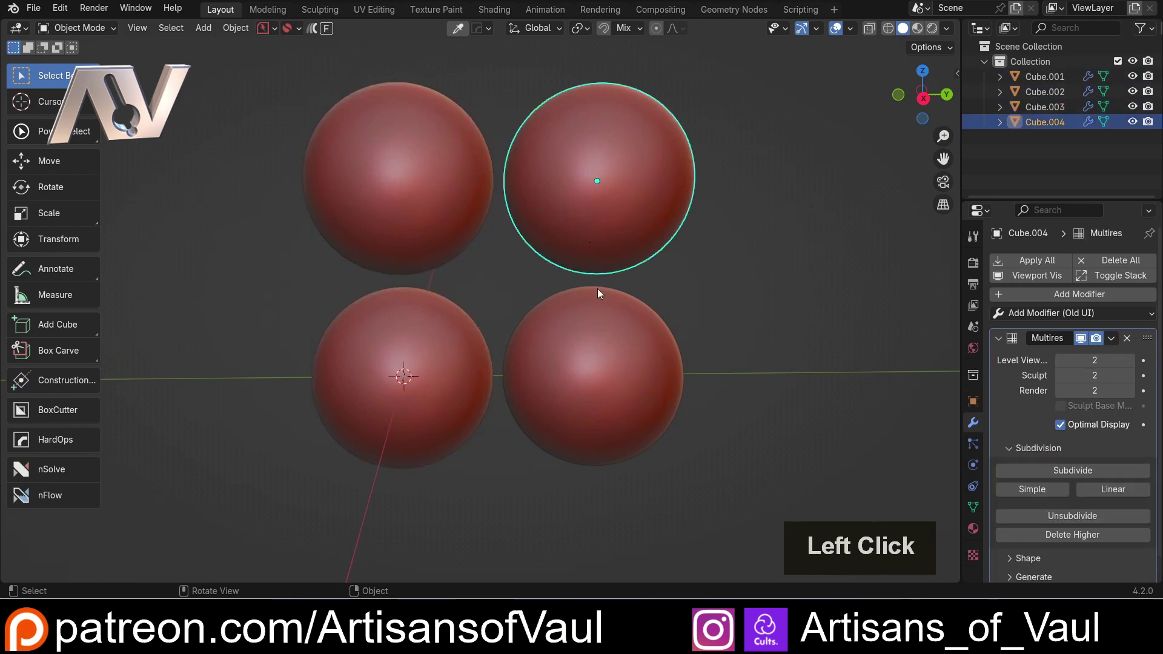
shift+click(597, 291)
shift+middle_drag(645, 274, 653, 328)
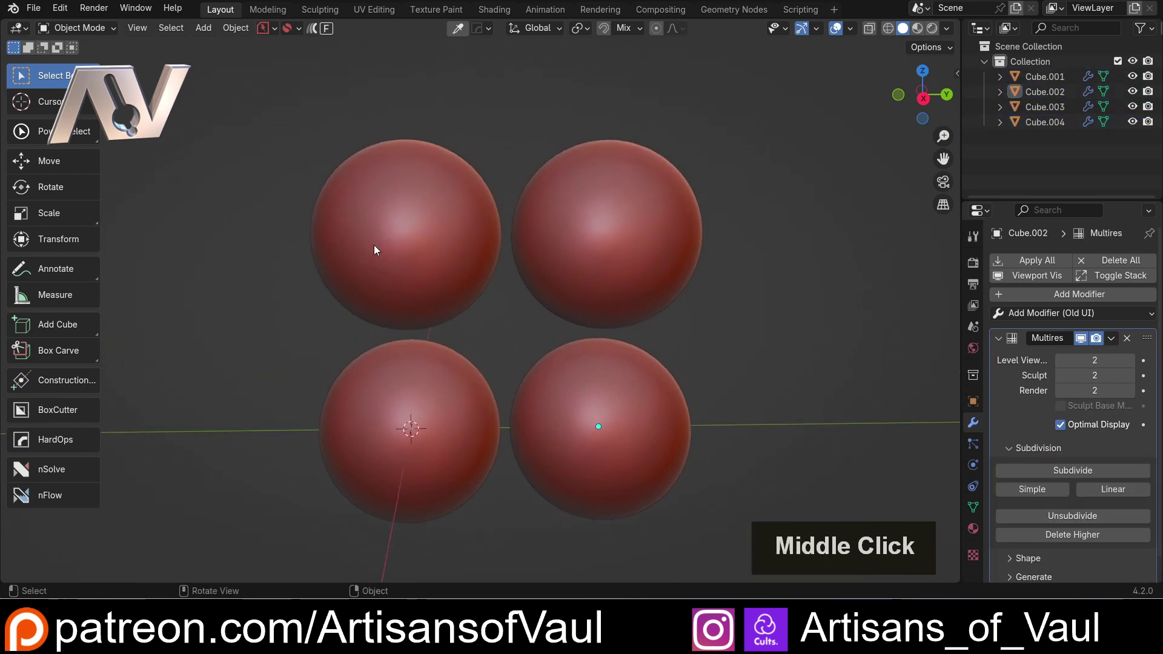
click(376, 252)
shift+click(637, 233)
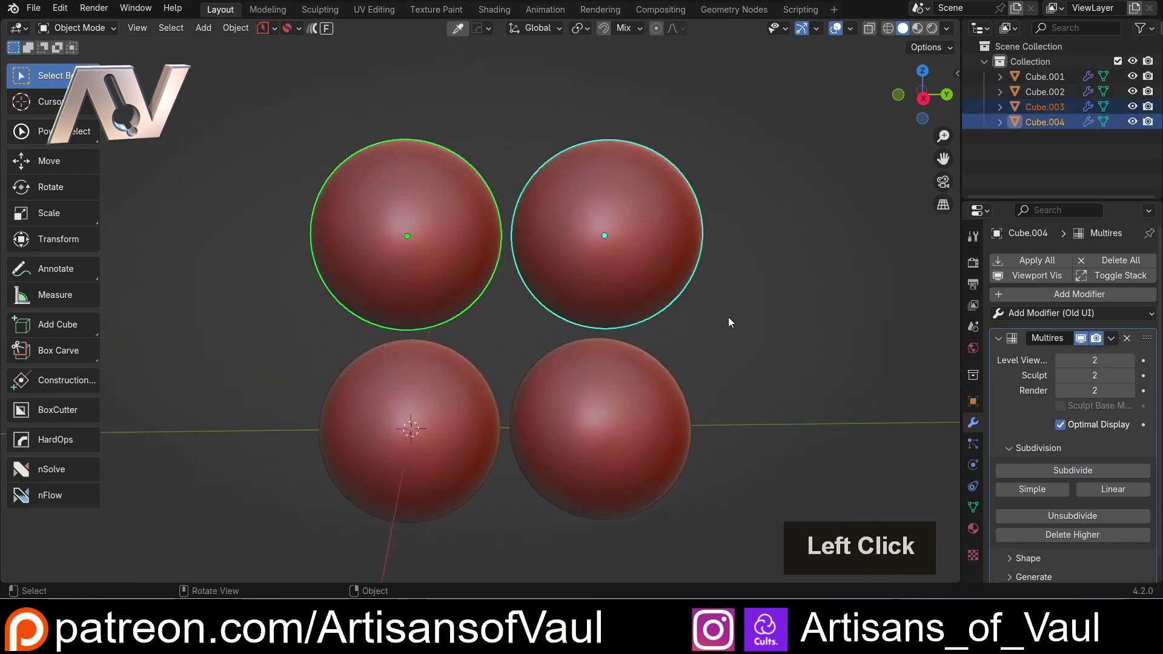
Step: Apply the Subdivision modifier on the upper sphere of the subdivision pair
click(427, 253)
click(1110, 337)
click(1050, 357)
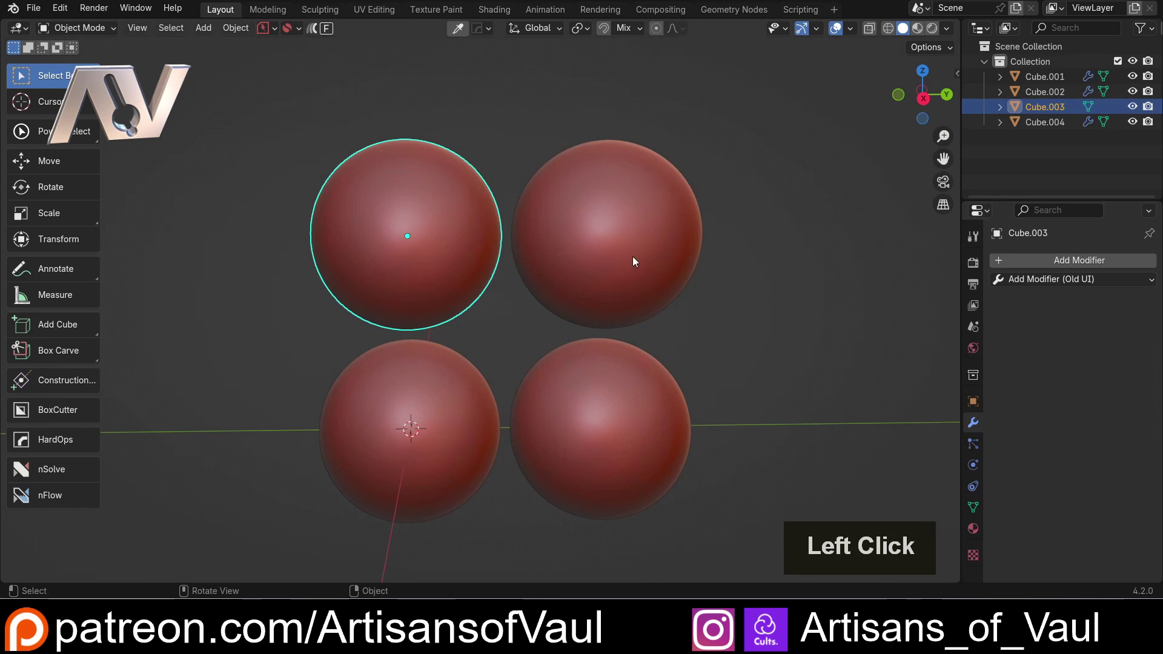
Step: Apply the Multiresolution modifier on the upper sphere of the Multiresolution pair
click(632, 262)
click(1111, 338)
click(1049, 357)
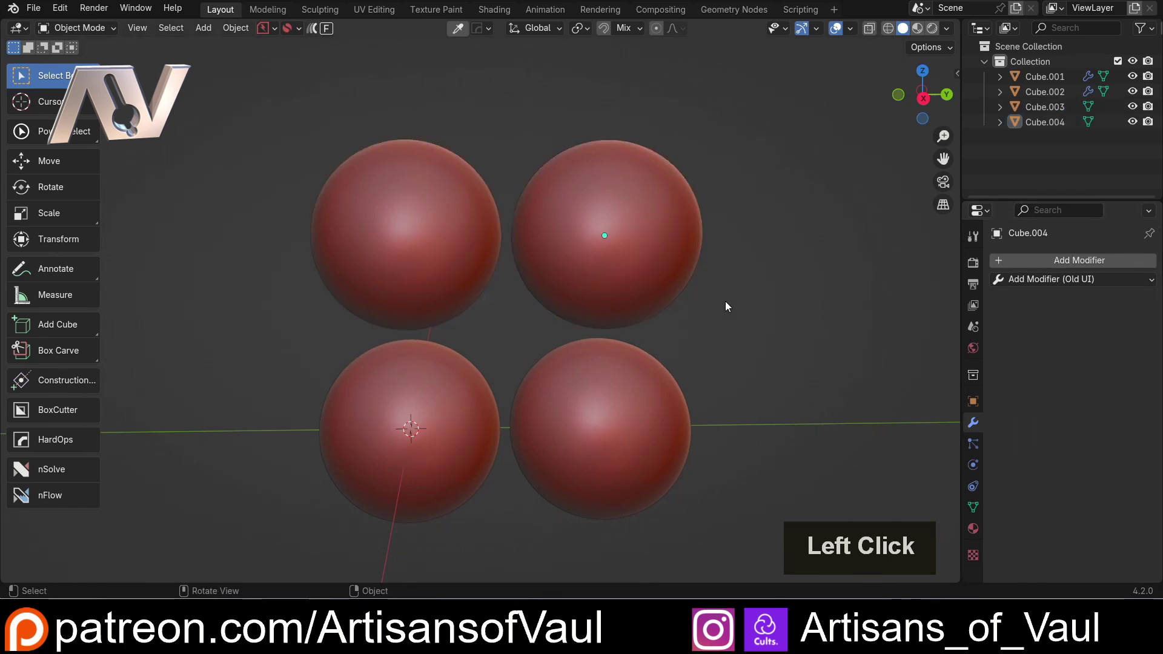
Step: Select both upper spheres, inspect their applied meshes together in Edit Mode, and return to Object Mode
click(443, 253)
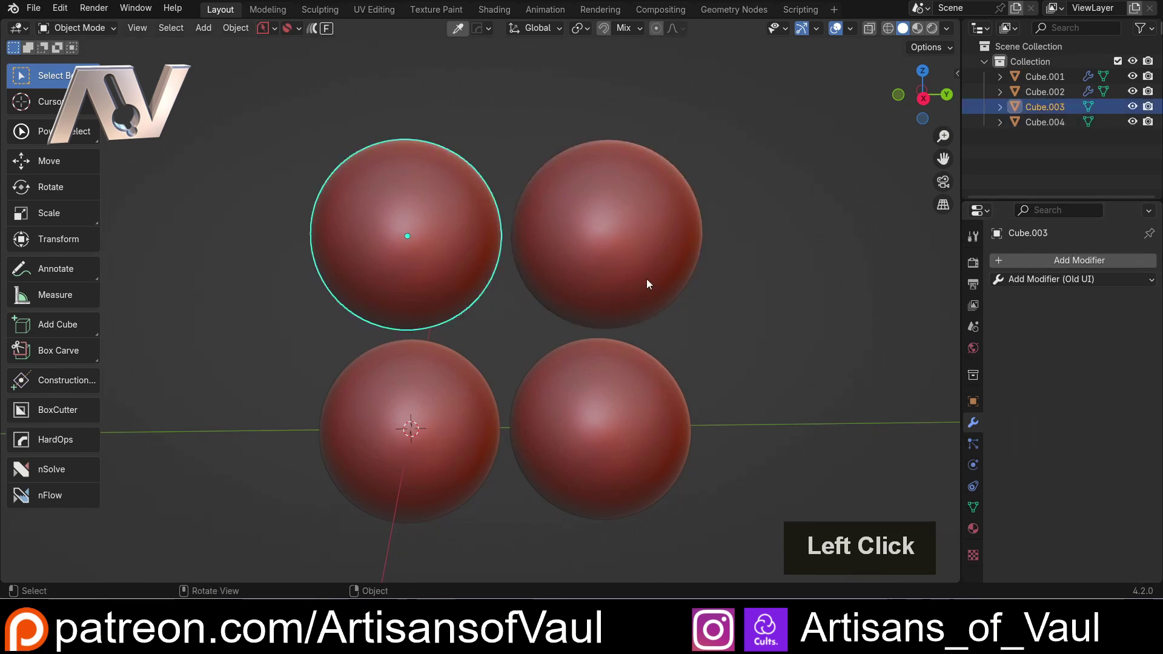
shift+click(625, 248)
scroll(476, 233, up, 2)
shift+middle_drag(475, 227, 460, 324)
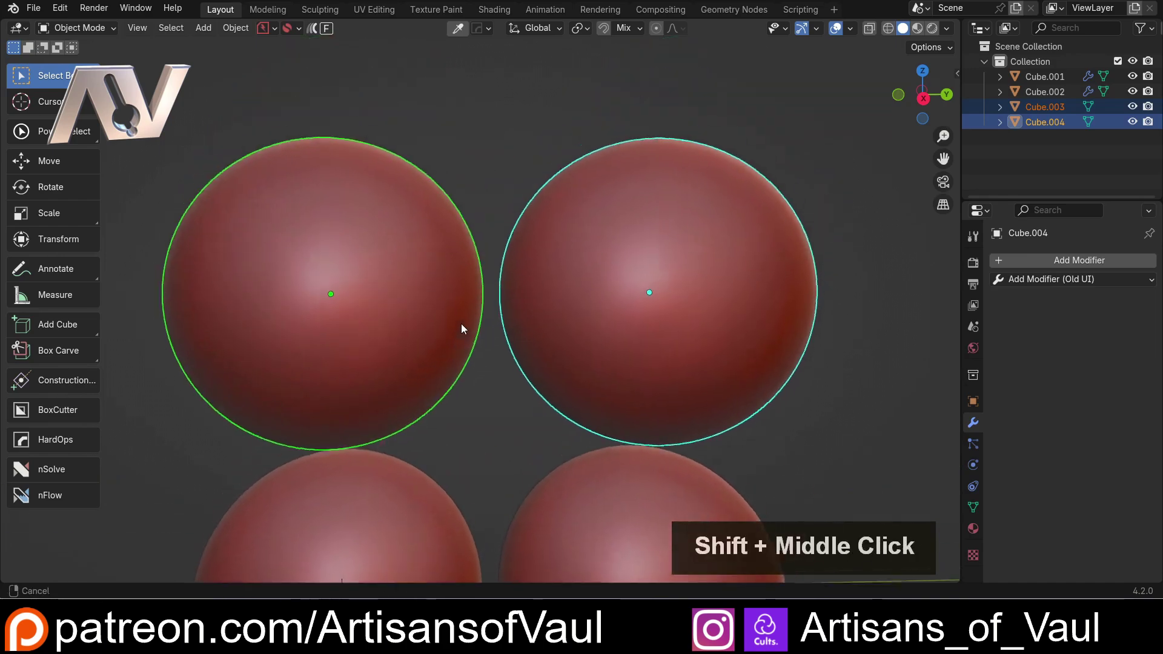
key(Tab)
click(392, 289)
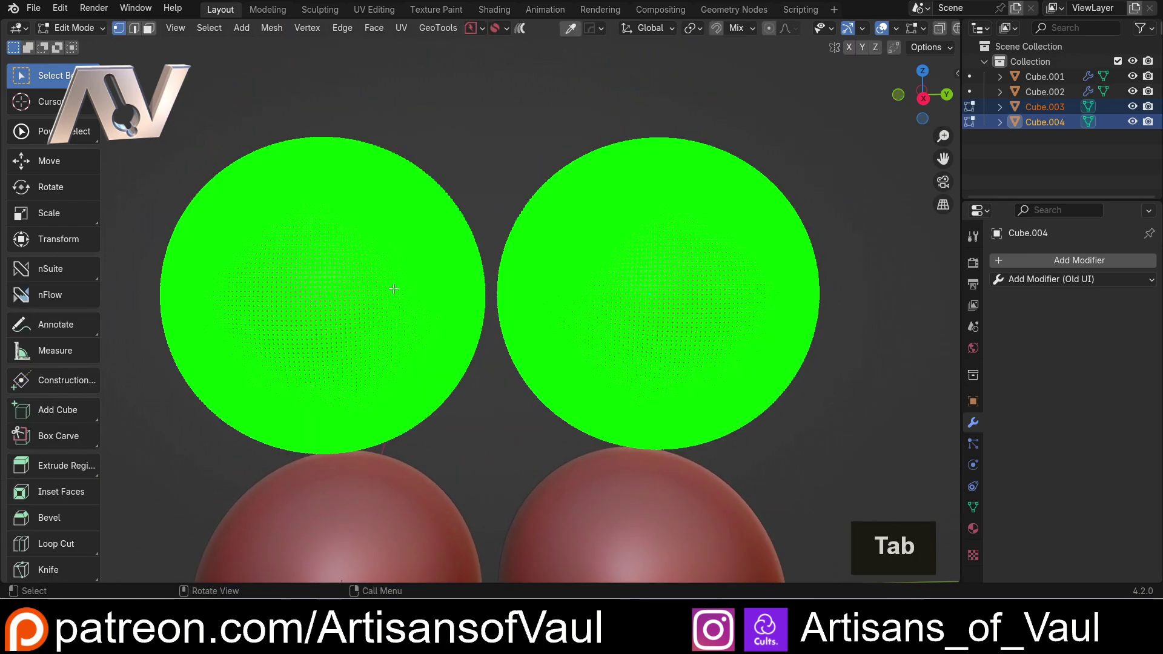
scroll(499, 300, up, 3)
scroll(502, 297, down, 5)
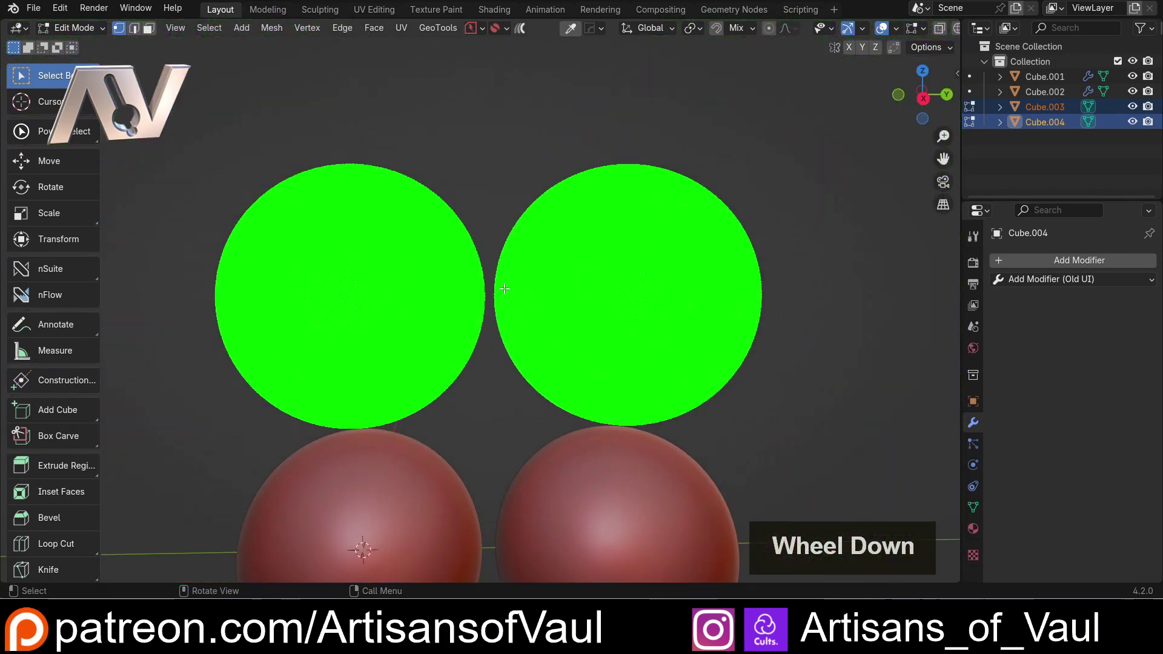
scroll(504, 289, up, 4)
key(Tab)
click(509, 181)
scroll(502, 228, down, 3)
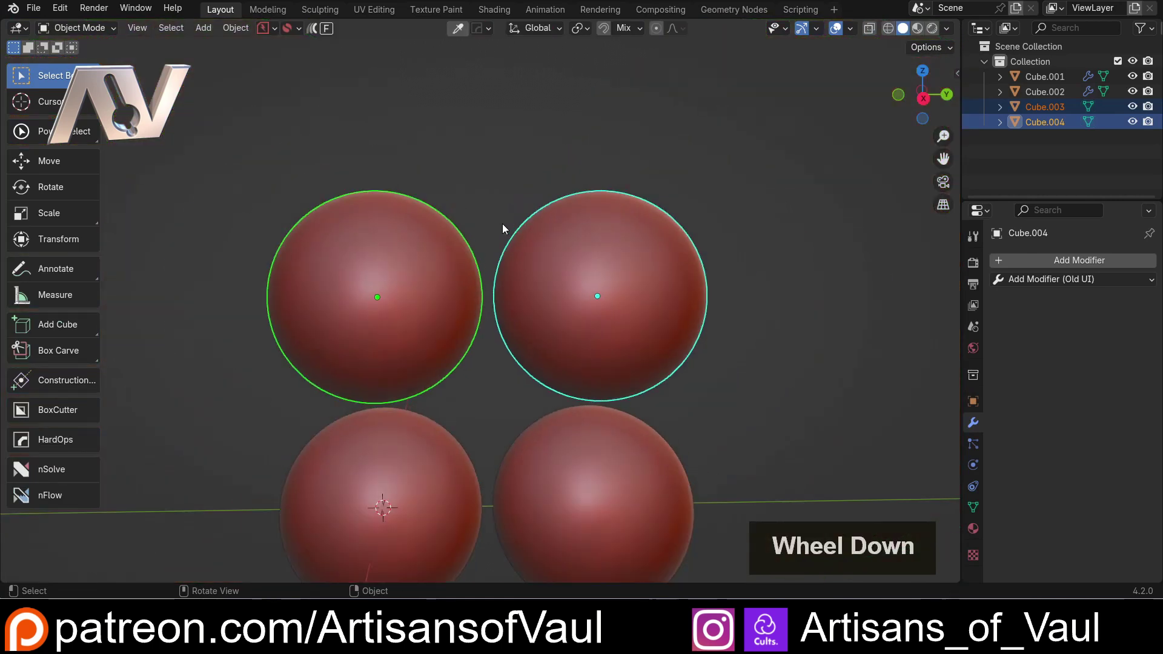
Step: Enter Sculpt Mode on the upper Multiresolution sphere and sculpt a raised diagonal stroke across it with the Draw Sharp brush
key(Tab)
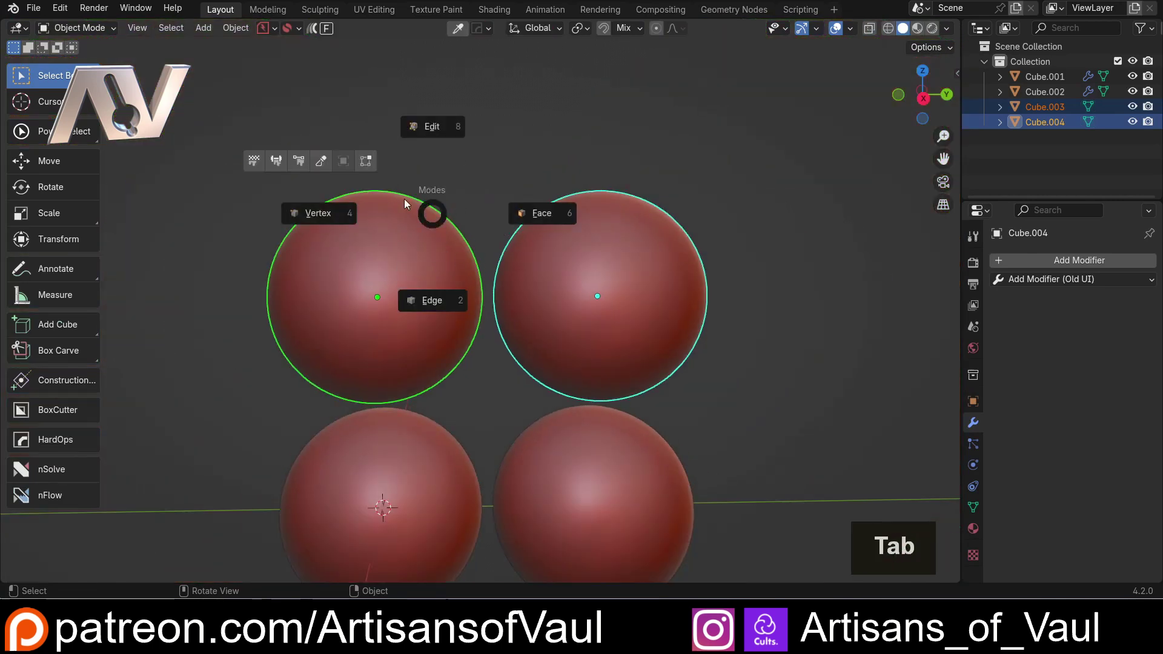
click(321, 161)
click(58, 103)
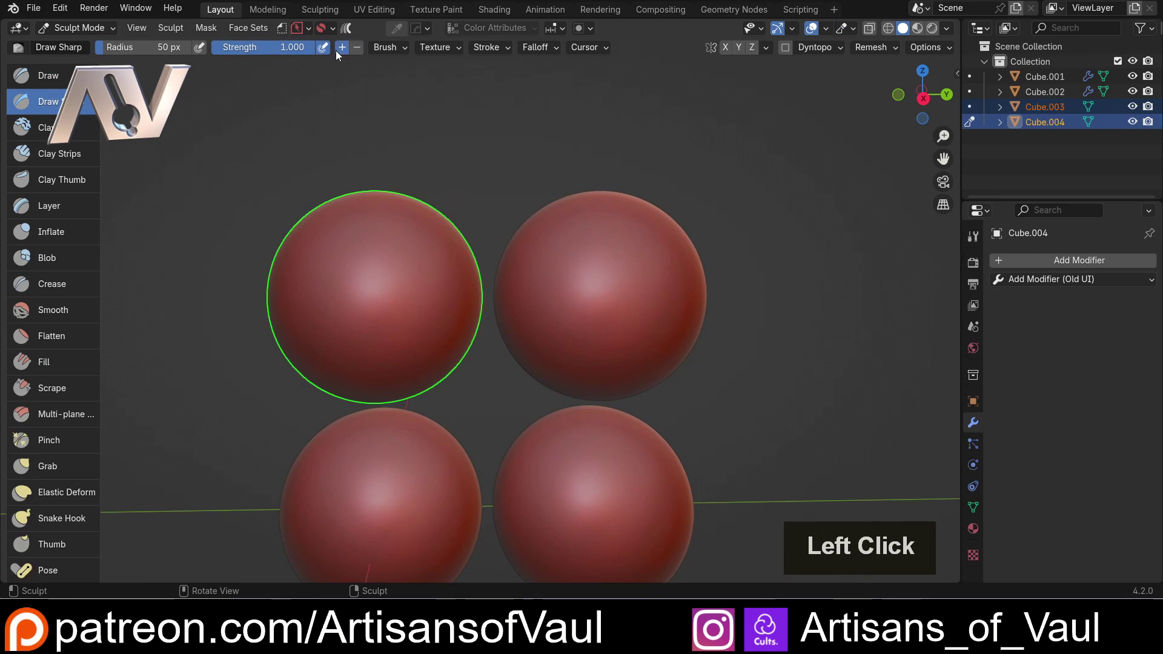
scroll(366, 301, up, 3)
middle_drag(366, 301, 290, 218)
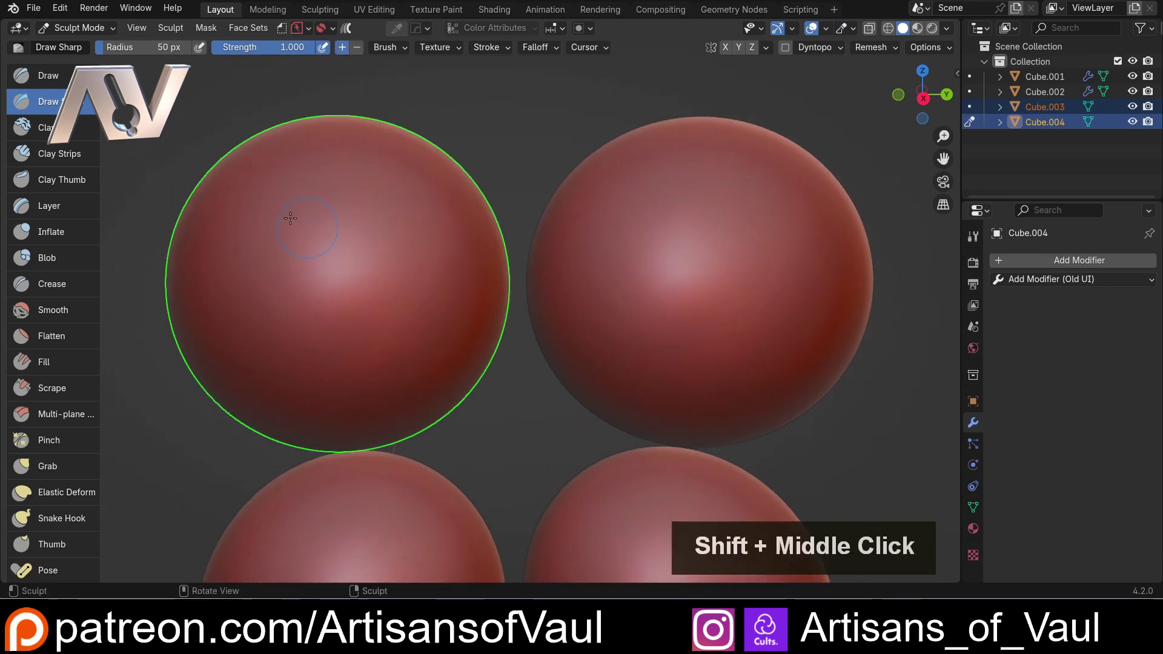
drag(633, 171, 783, 397)
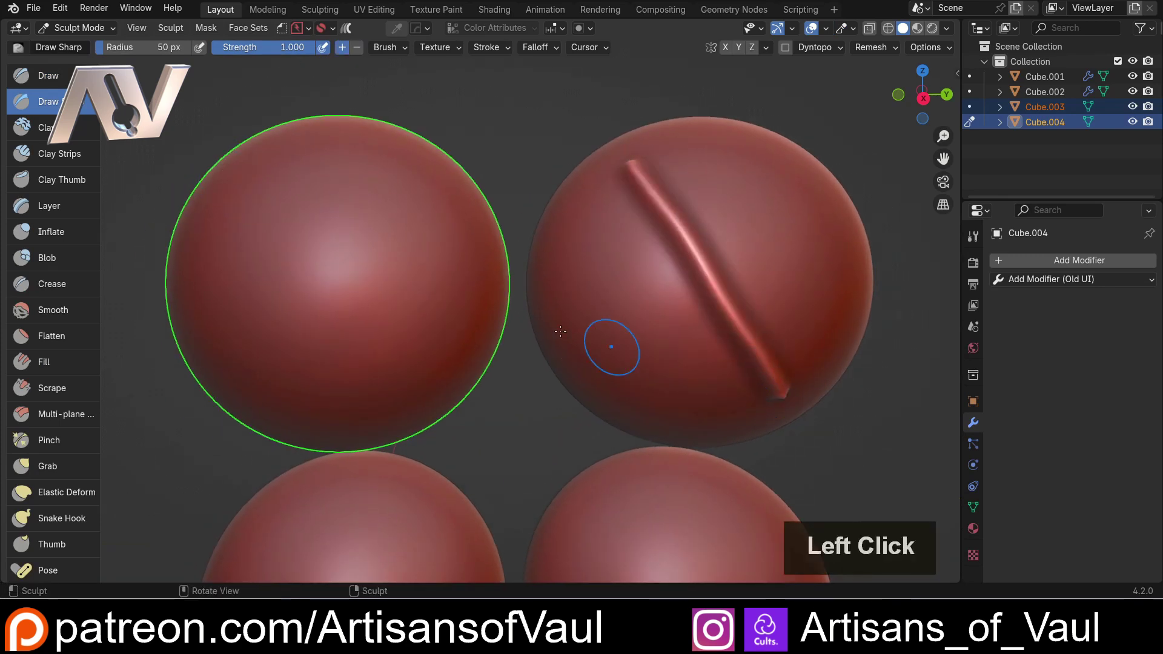
Step: Transfer Sculpt Mode to the upper Subdivision sphere and sculpt a matching raised diagonal stroke across it
key(alt+q)
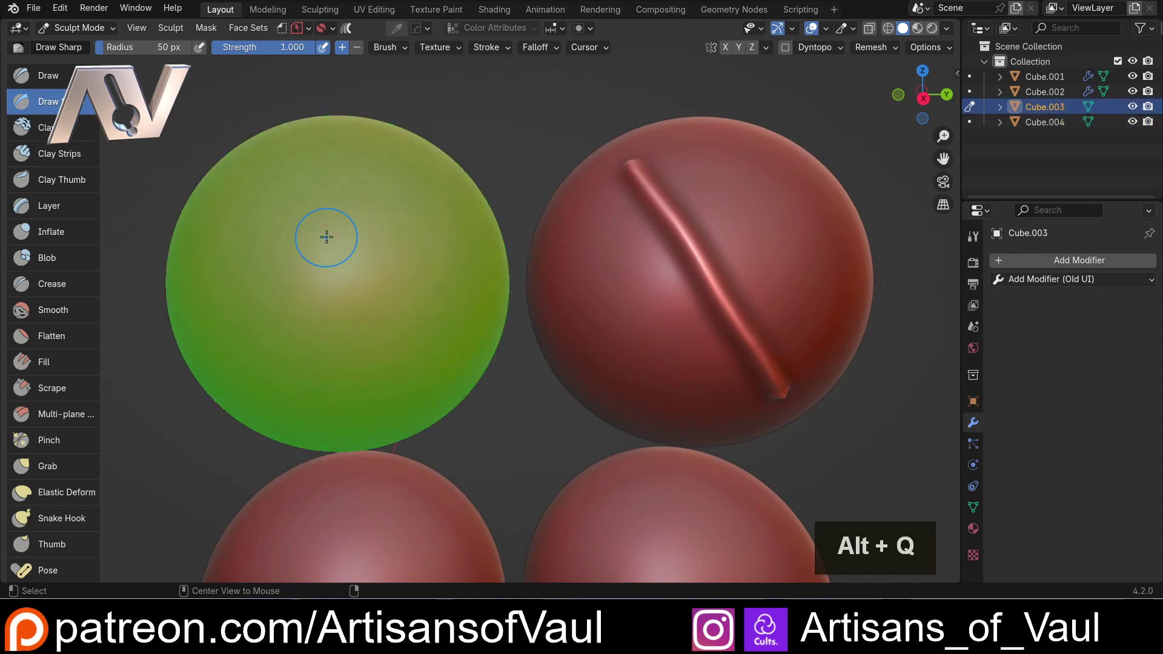
drag(273, 152, 431, 388)
scroll(518, 334, down, 2)
mouse_move(518, 334)
middle_down()
mouse_move(507, 243)
mouse_move(490, 288)
middle_up()
scroll(488, 285, up, 3)
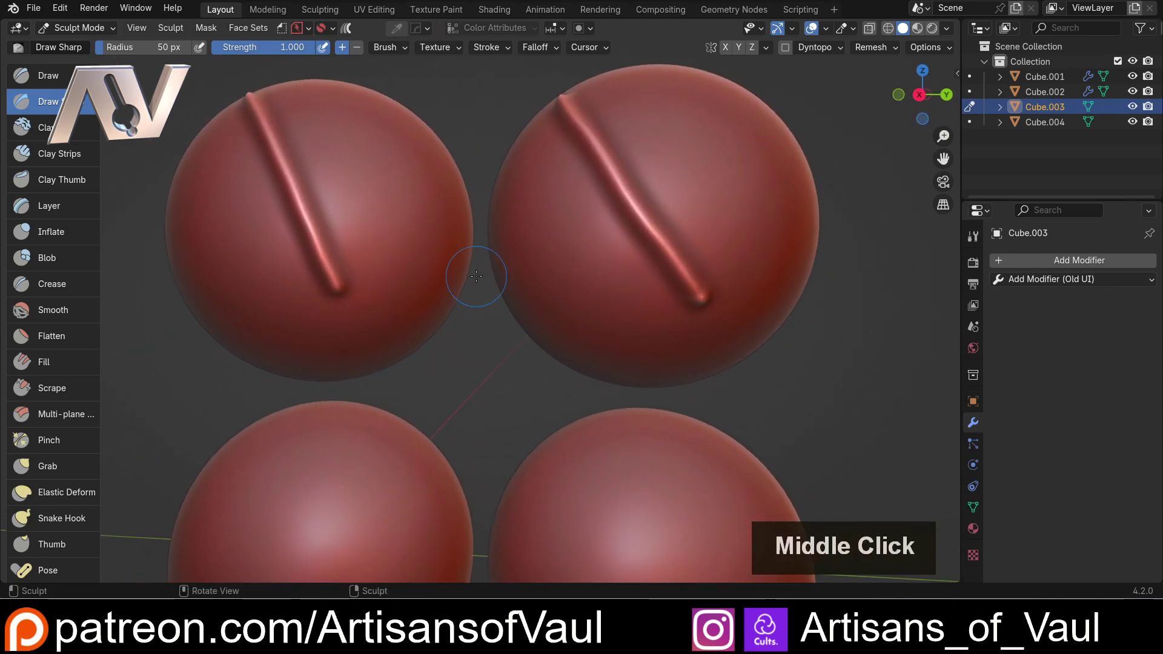
Step: Return to Object Mode and check the modifier on the lower Subdivision sphere
scroll(476, 276, down, 3)
shift+middle_drag(480, 286, 484, 194)
scroll(481, 311, up, 2)
mouse_move(481, 312)
shift+middle_down()
mouse_move(452, 335)
mouse_move(405, 339)
shift+middle_up()
key(Tab)
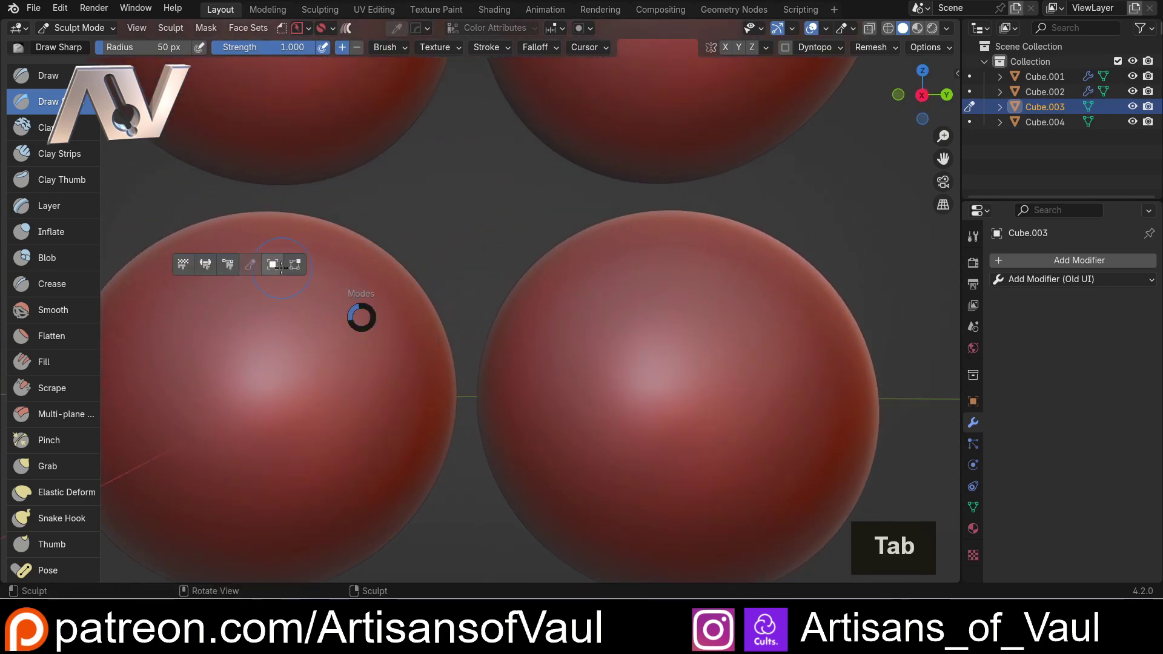
click(293, 365)
shift+middle_drag(293, 366, 418, 280)
click(685, 302)
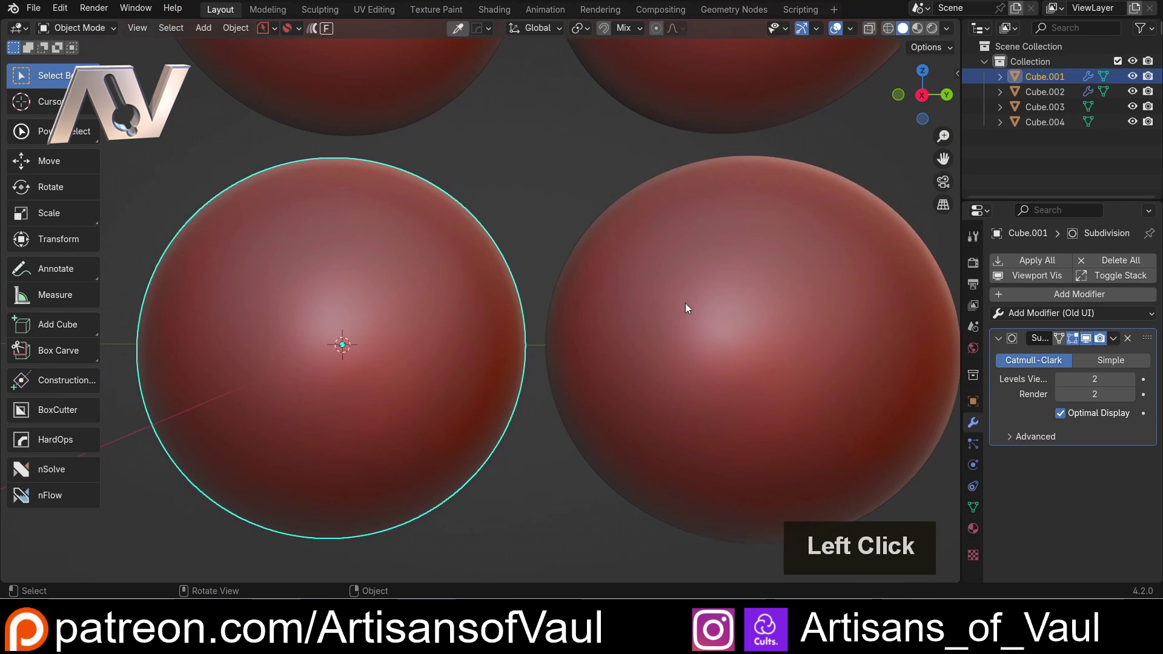
click(412, 268)
scroll(493, 225, down, 3)
click(493, 227)
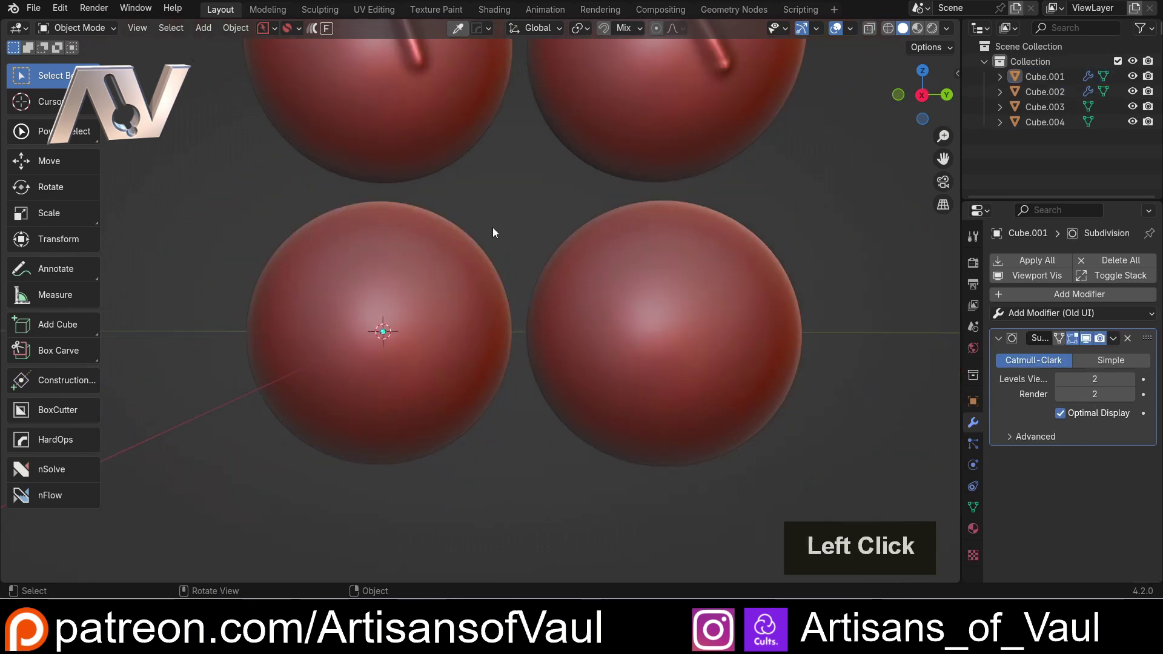
click(409, 282)
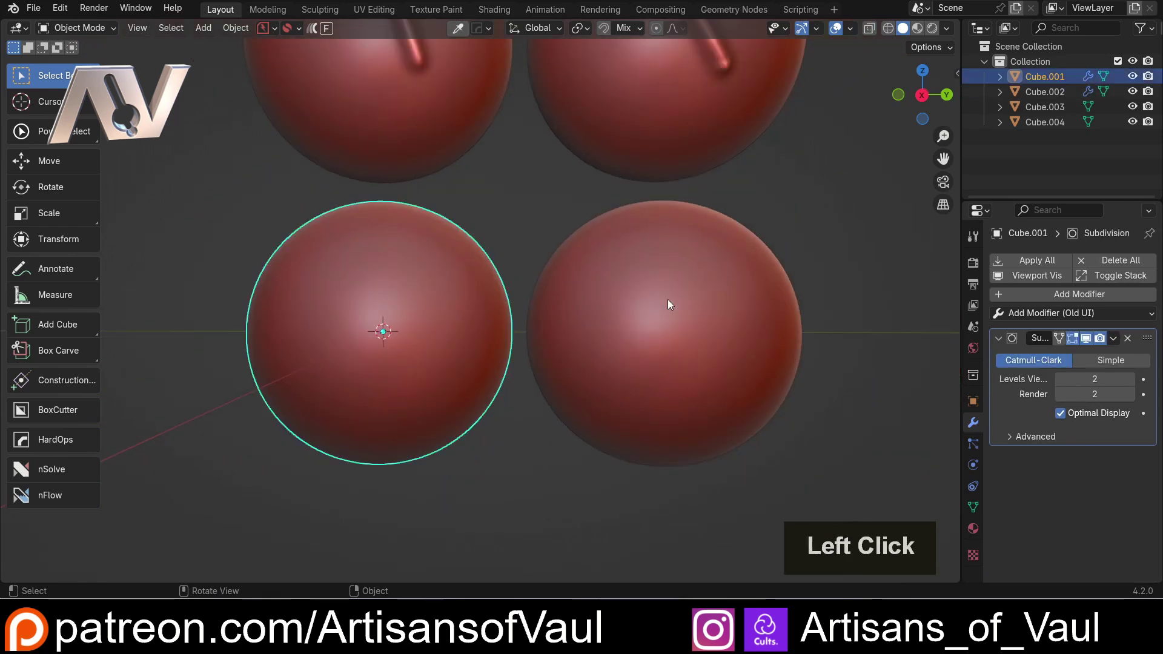
Step: Enter Sculpt Mode on the lower Multiresolution sphere and sculpt a raised diagonal Draw Sharp stroke across it
double_click(668, 303)
key(Tab)
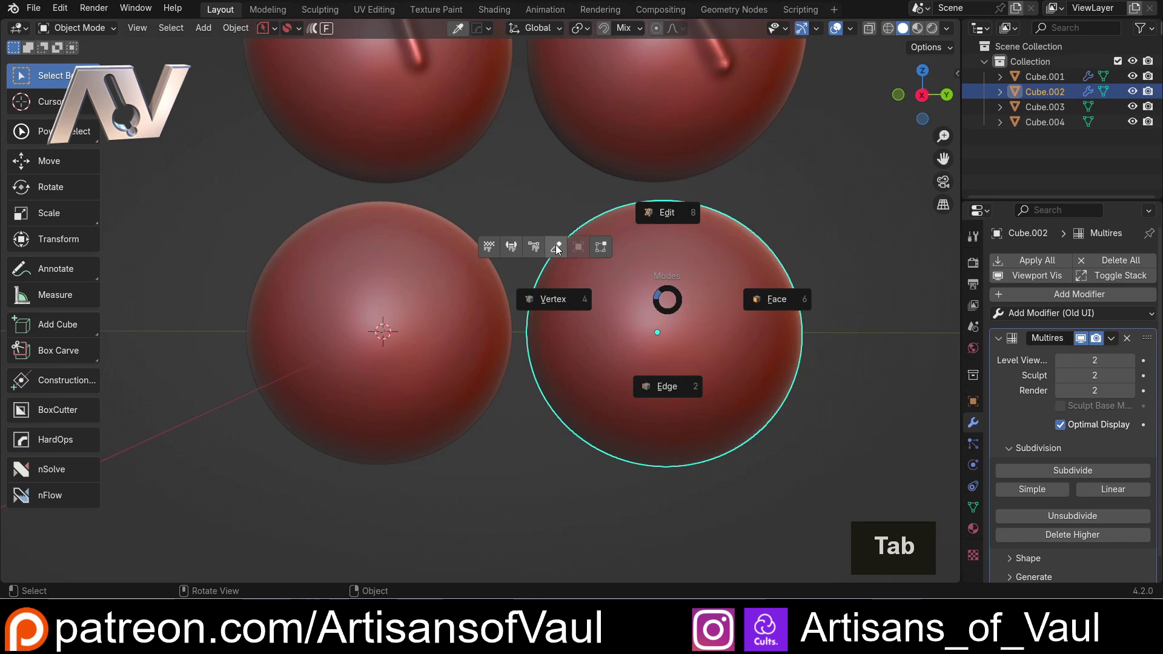
click(584, 291)
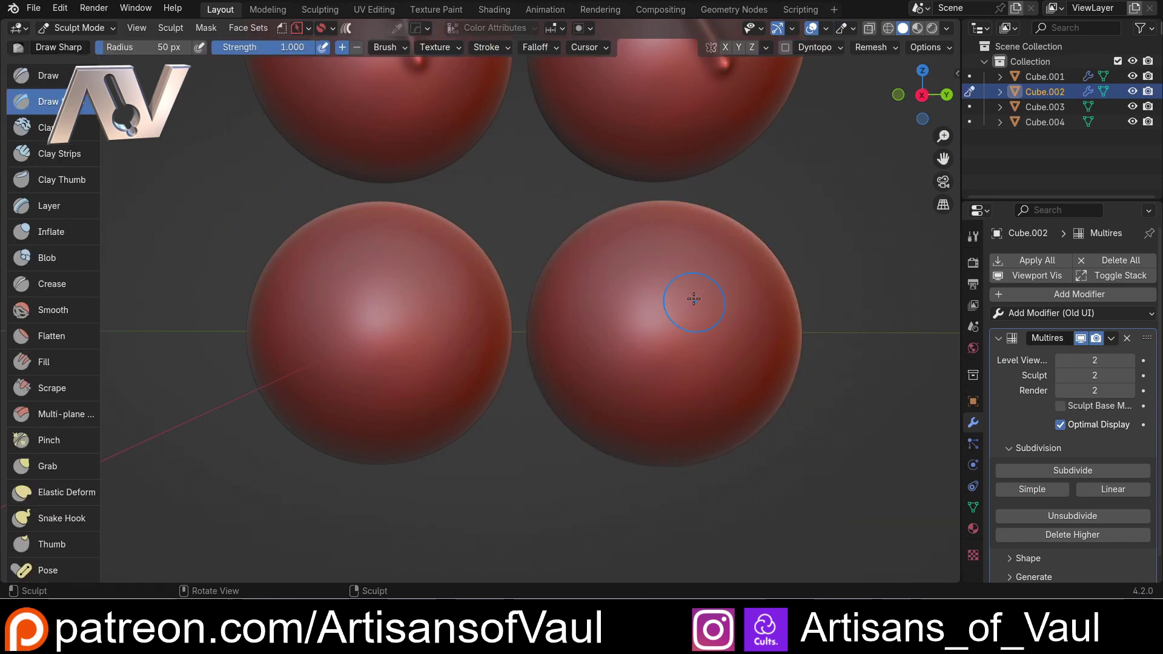
drag(635, 238, 687, 431)
scroll(687, 431, down, 4)
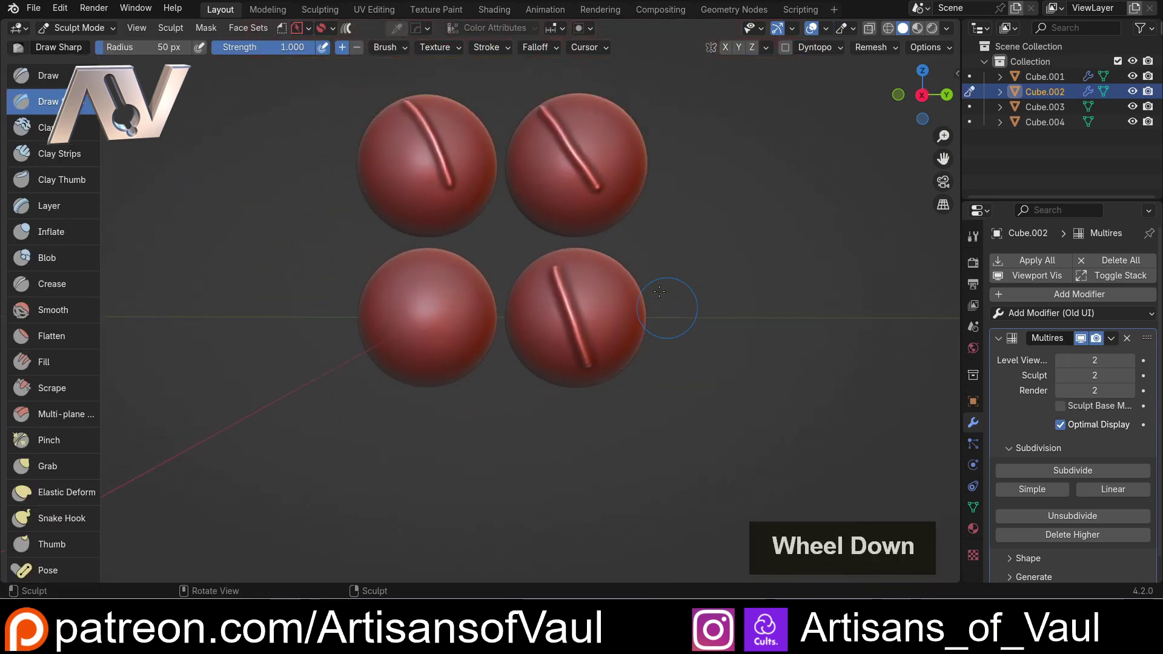
mouse_move(611, 199)
shift+middle_down()
mouse_move(571, 255)
mouse_move(543, 250)
shift+middle_up()
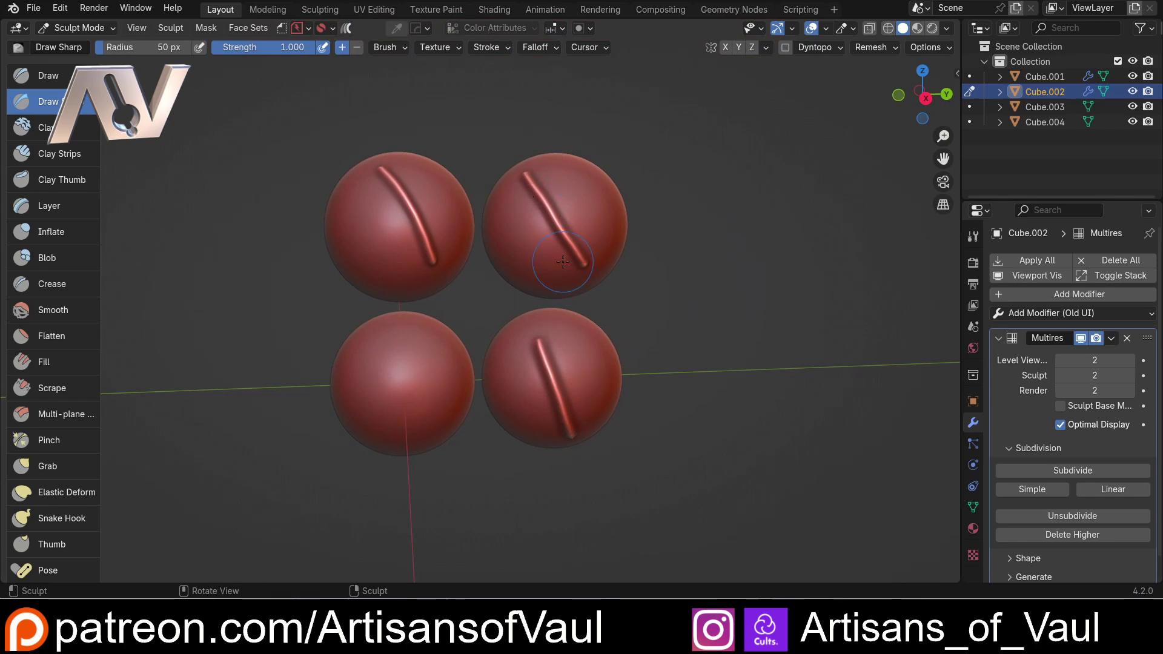
Step: Transfer Sculpt Mode to the lower Subdivision sphere
scroll(519, 332, up, 4)
shift+middle_drag(518, 333, 396, 258)
scroll(428, 319, up, 2)
scroll(396, 257, down, 2)
click(402, 363)
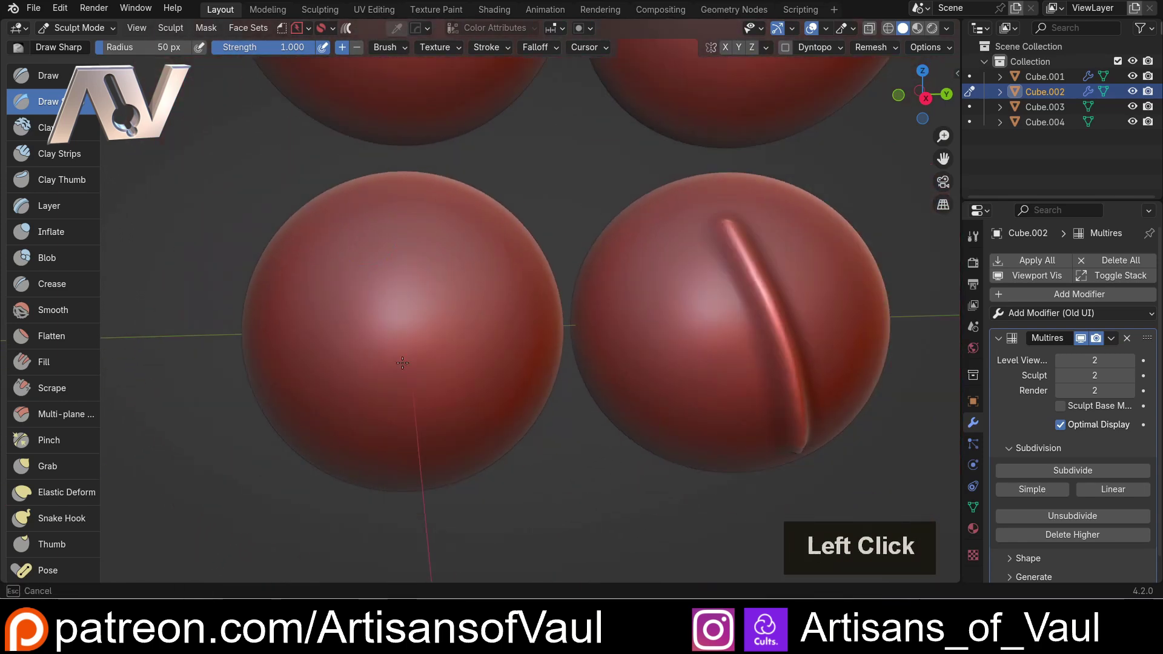
key(alt+q)
drag(364, 221, 480, 481)
middle_drag(527, 460, 529, 398)
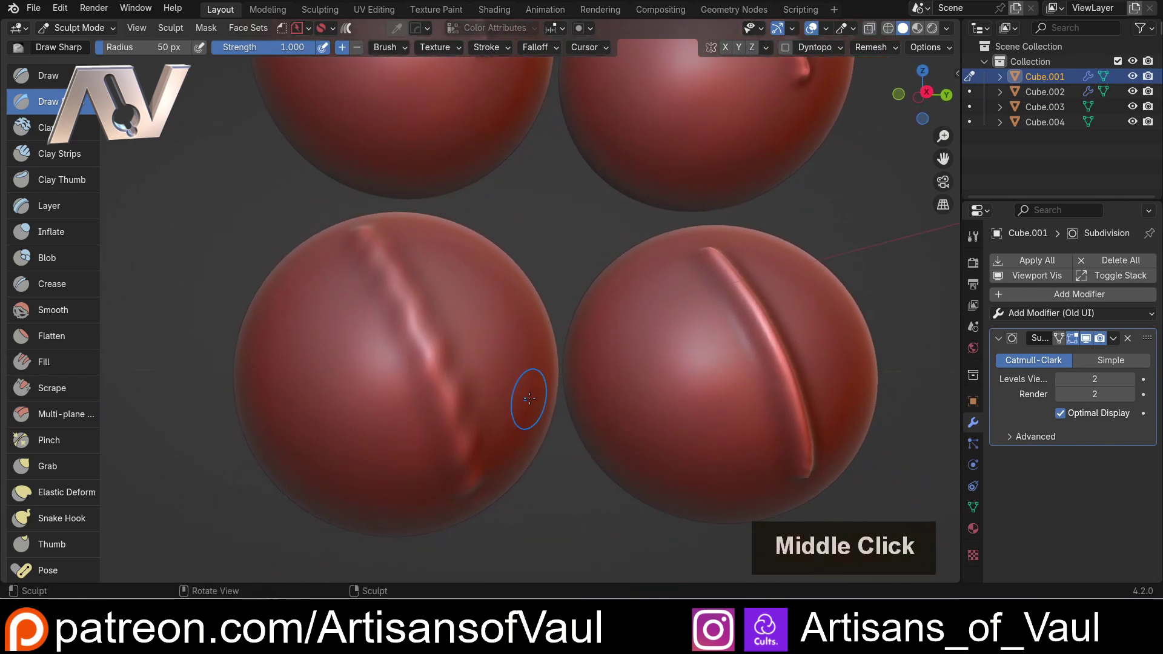
key(ctrl+z)
Step: Sculpt a raised diagonal Draw Sharp stroke across the lower Subdivision sphere and compare it with the Multiresolution one
mouse_move(485, 329)
middle_down()
mouse_move(402, 306)
mouse_move(389, 266)
middle_up()
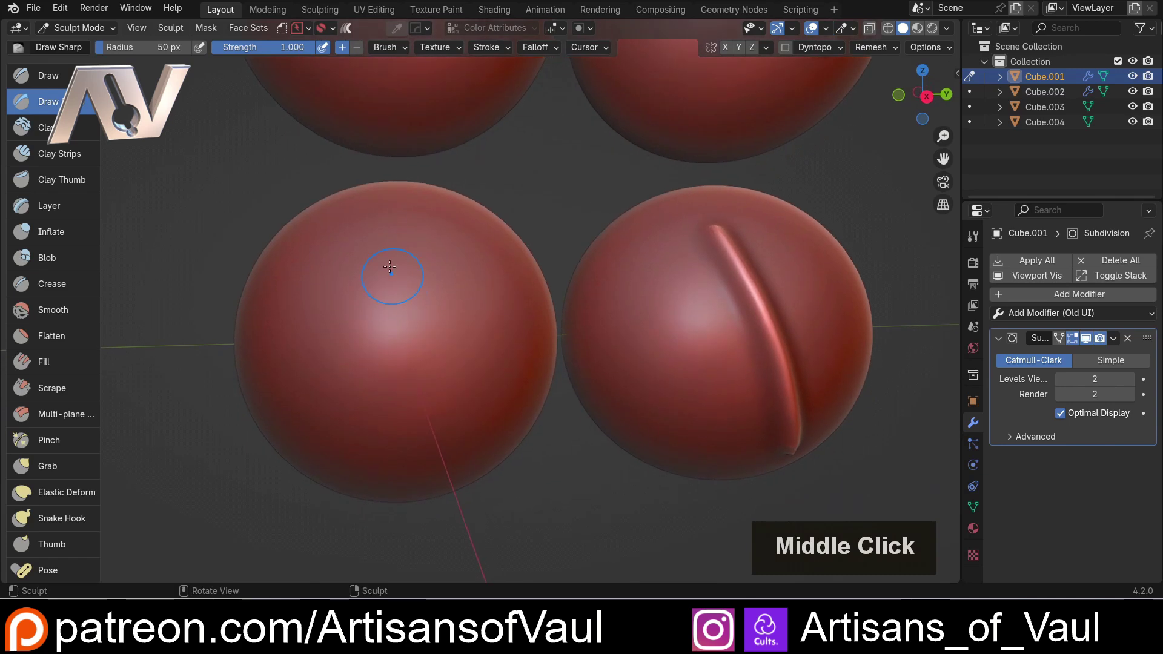
drag(352, 220, 470, 463)
mouse_move(500, 448)
middle_down()
mouse_move(483, 319)
mouse_move(482, 408)
middle_up()
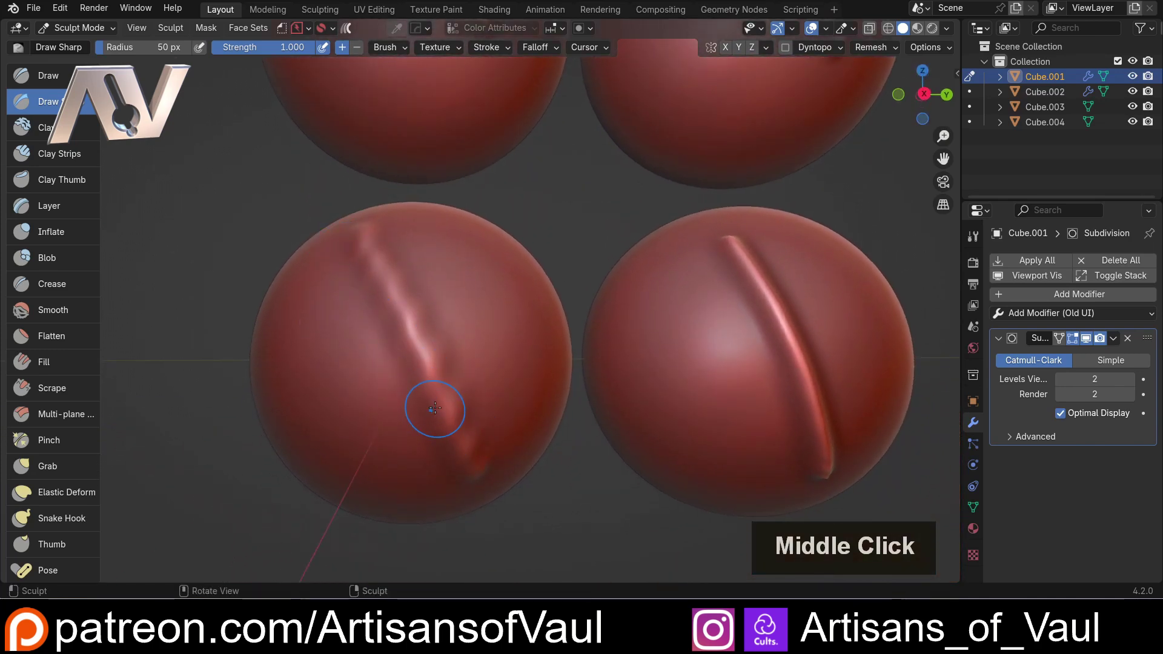
scroll(435, 408, down, 2)
shift+middle_drag(446, 402, 467, 382)
scroll(399, 361, up, 2)
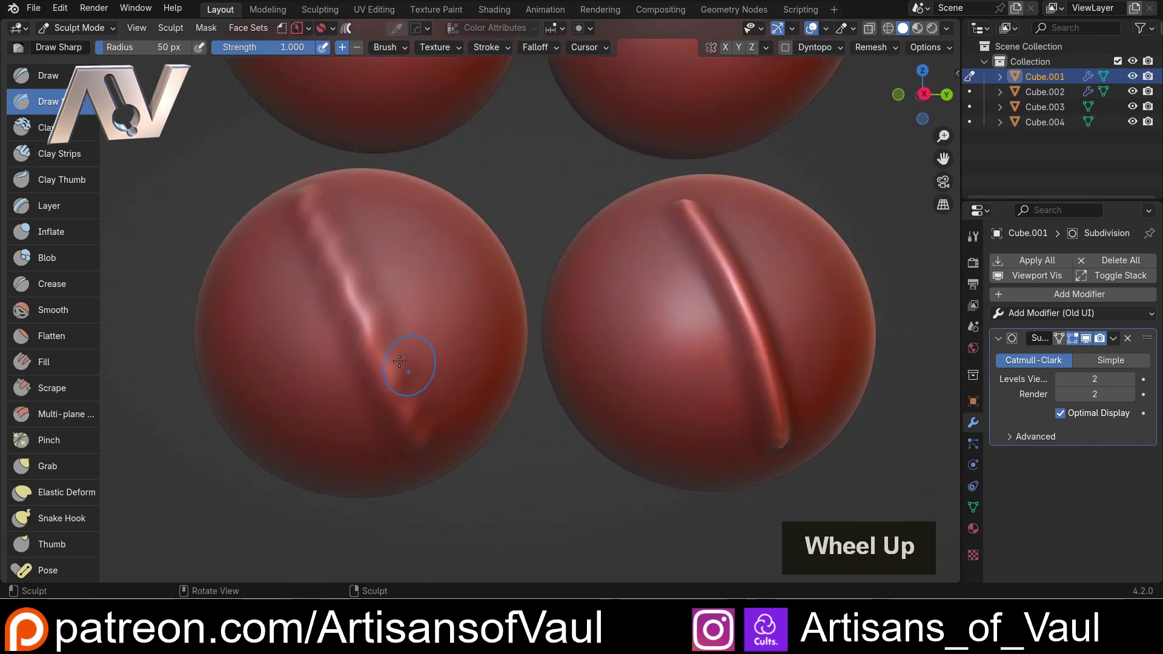
Step: Show the lower Subdivision sphere's base mesh in Edit Mode and select the vertices along the sculpted ridge
scroll(399, 362, up, 3)
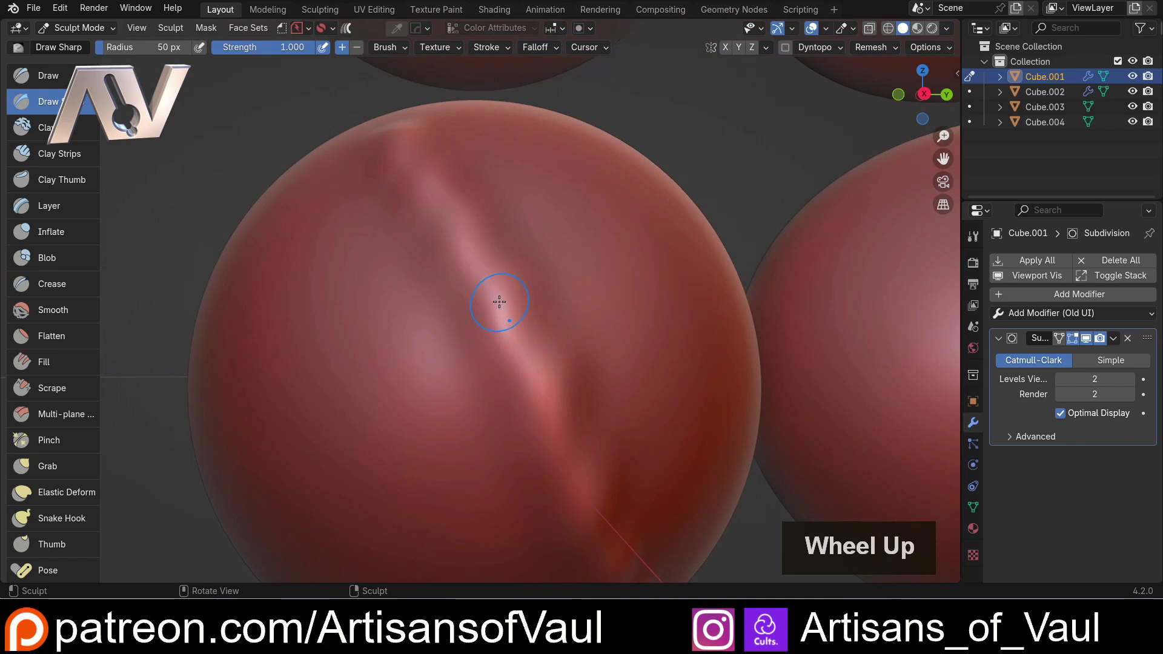
key(Tab)
scroll(475, 381, up, 2)
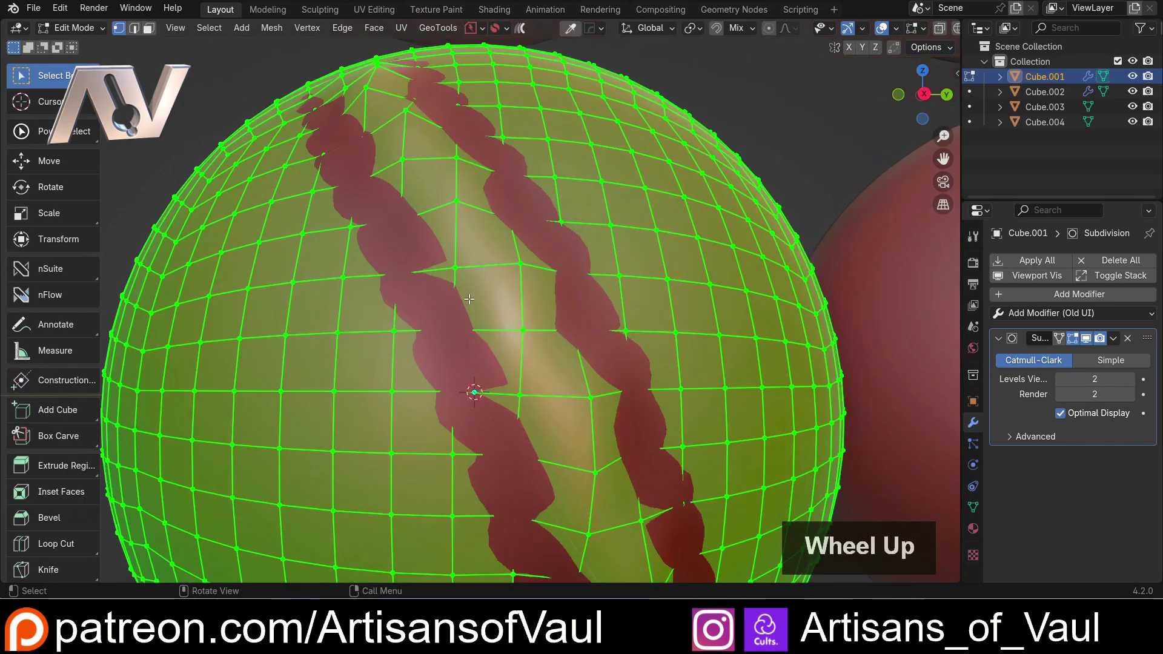
middle_drag(475, 388, 448, 329)
scroll(467, 382, up, 2)
middle_drag(341, 206, 392, 179)
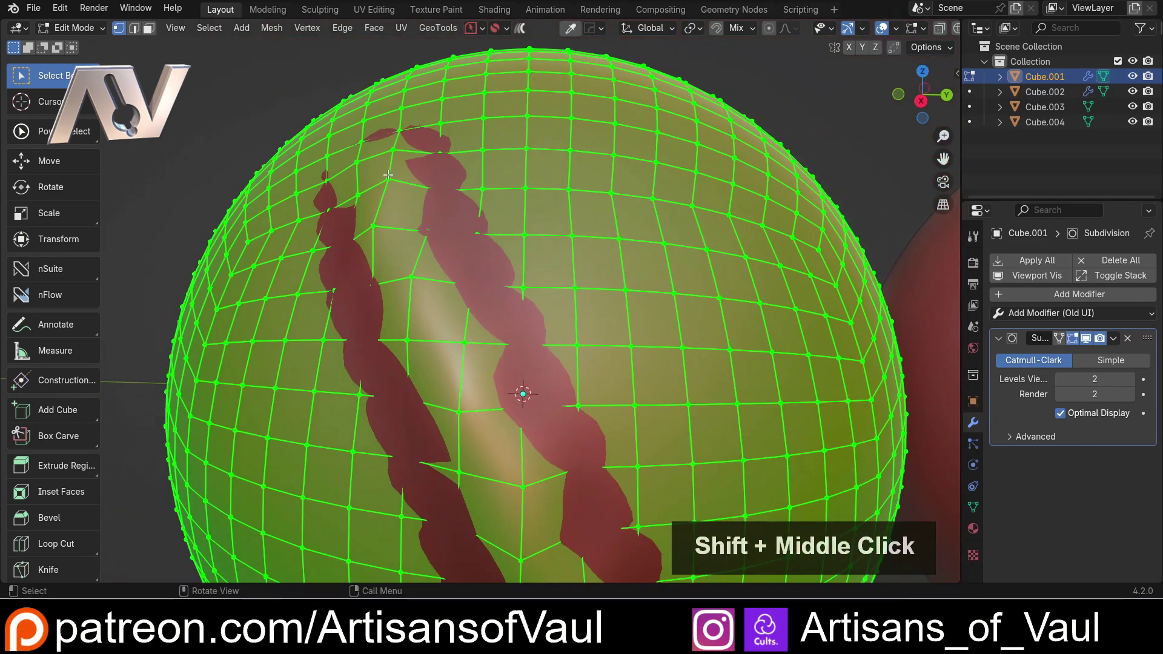
click(388, 179)
shift+click(374, 226)
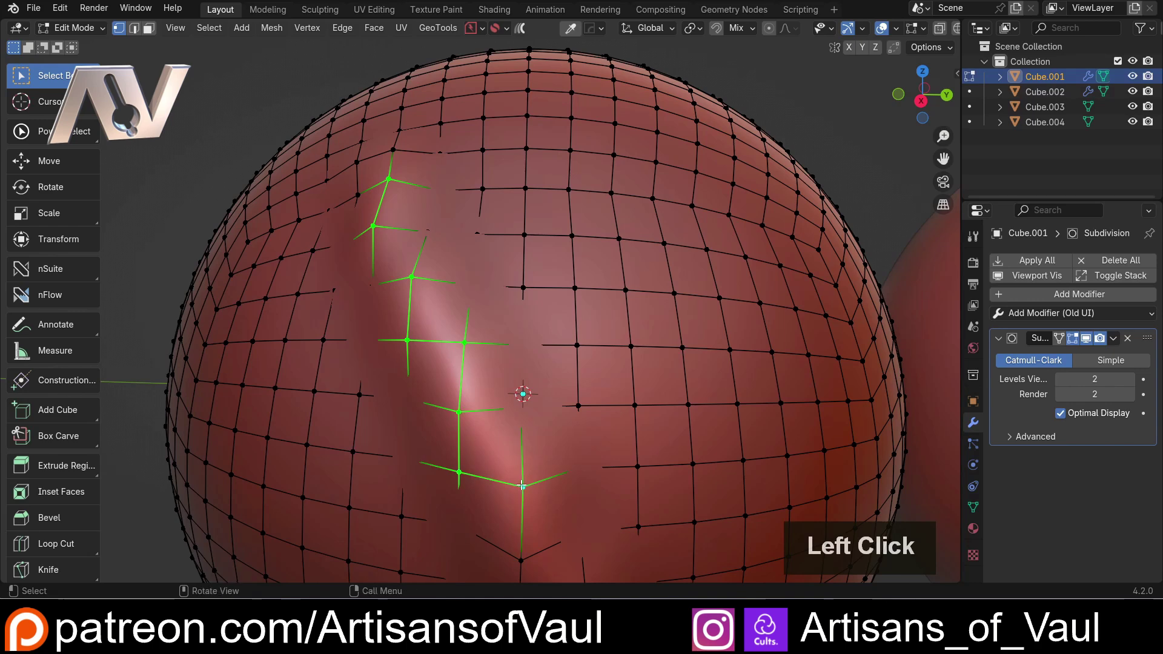
Step: Return the lower Subdivision sphere to Object Mode and examine its sculpted ridge up close
middle_drag(522, 485, 504, 441)
key(Tab)
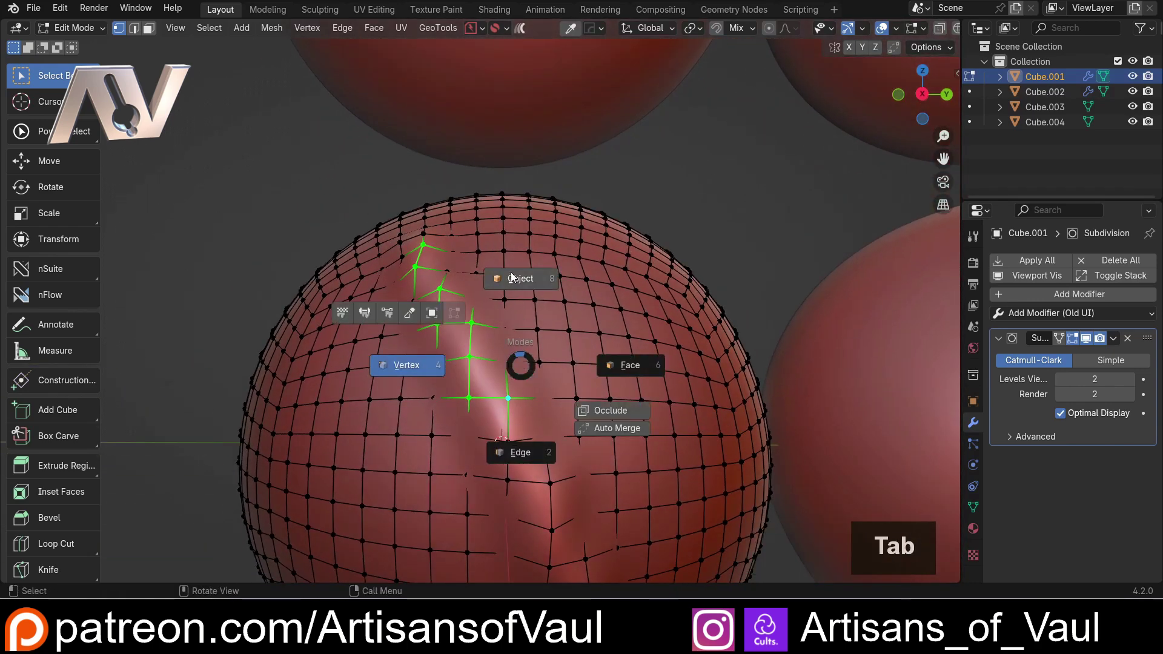
click(512, 277)
middle_drag(433, 247, 494, 125)
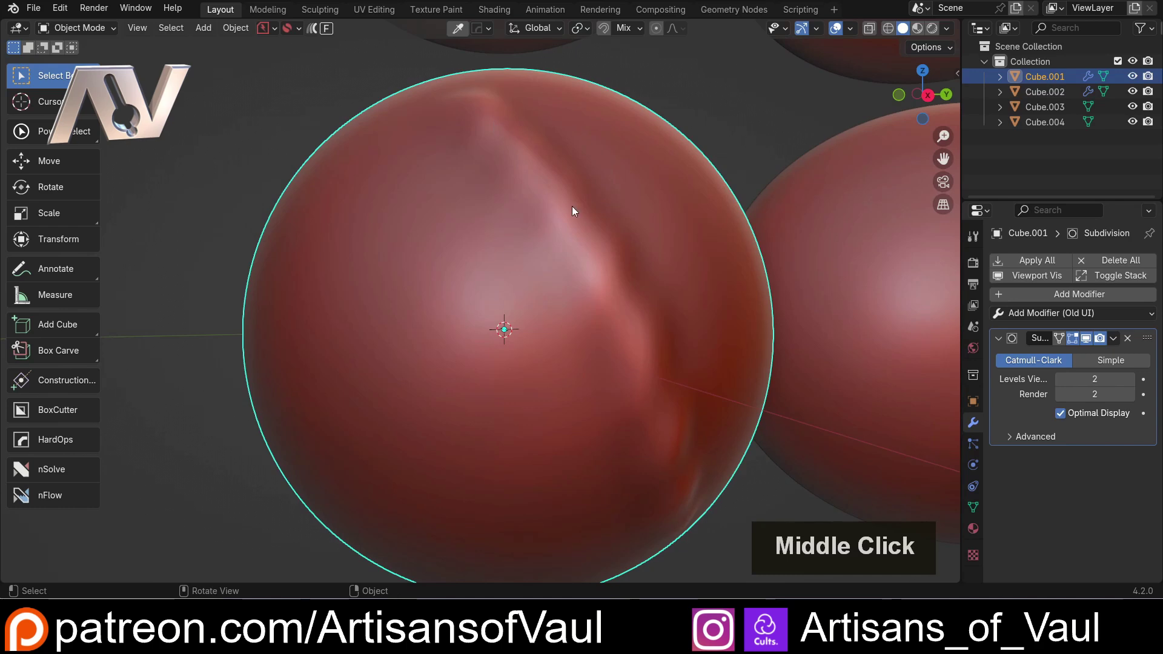
scroll(571, 210, down, 4)
shift+middle_drag(707, 279, 572, 335)
Step: Select the lower Multiresolution sphere and examine its sculpted ridge in Object Mode
click(573, 335)
middle_drag(619, 371, 536, 298)
scroll(624, 357, up, 3)
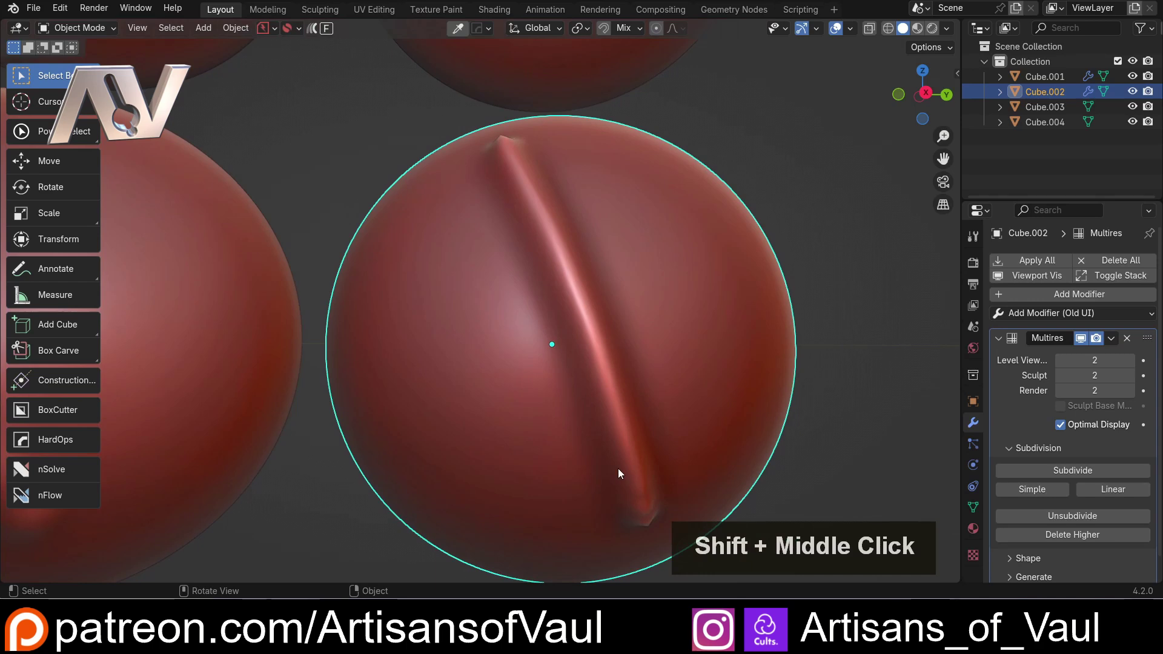
scroll(615, 453, down, 4)
click(522, 139)
mouse_move(522, 139)
shift+middle_down()
mouse_move(574, 312)
mouse_move(522, 135)
shift+middle_up()
Step: Show the lower Multiresolution sphere's base mesh in Edit Mode
click(519, 243)
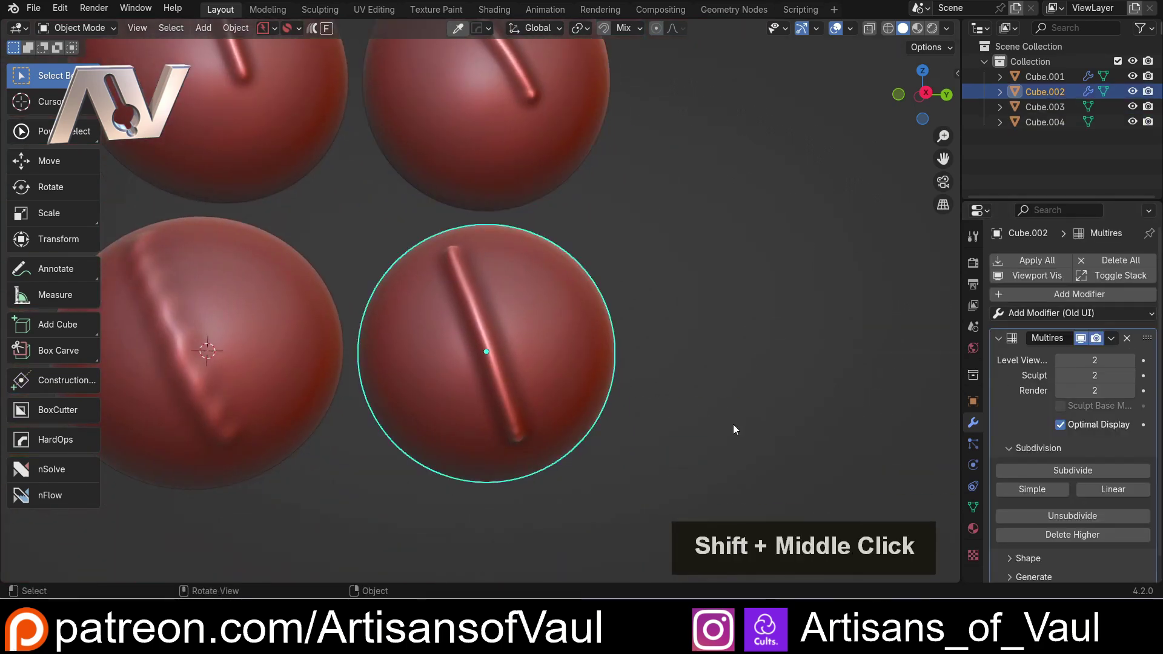
scroll(575, 383, up, 4)
middle_drag(575, 383, 511, 372)
scroll(528, 331, down, 1)
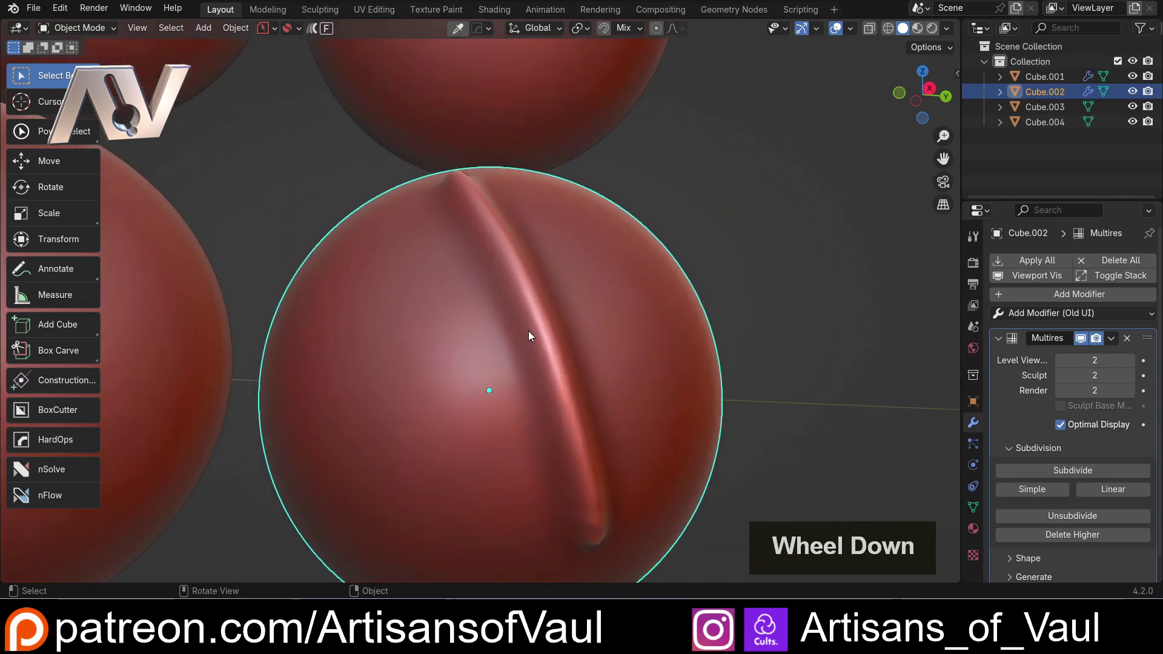
key(Tab)
click(424, 254)
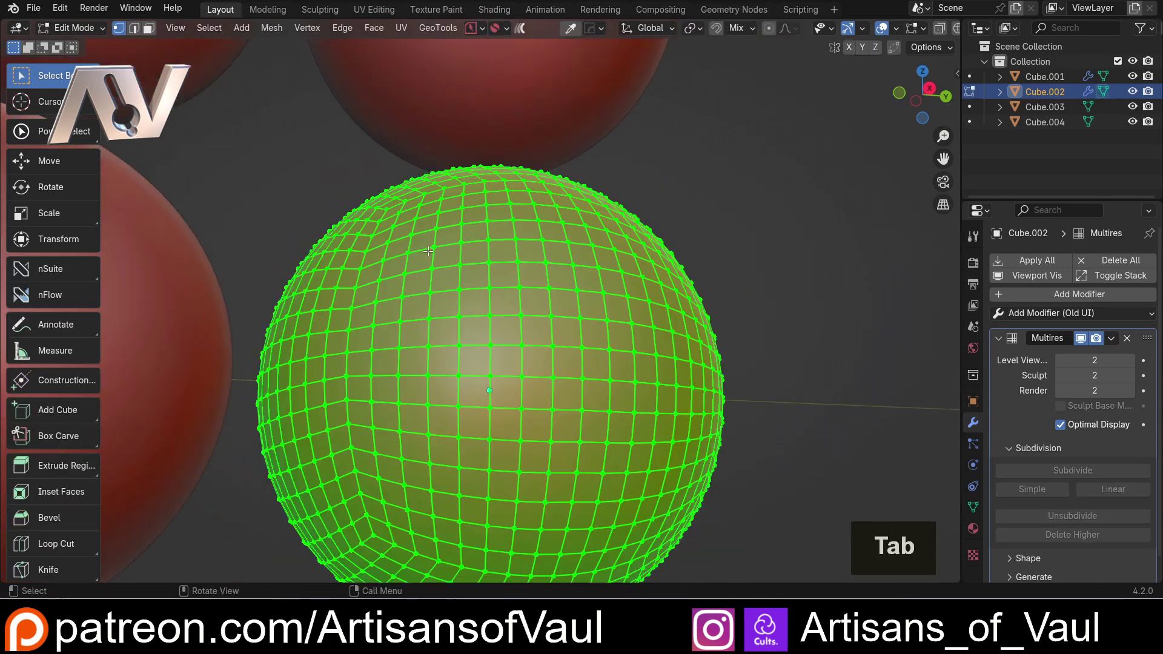
Step: Return the lower Multiresolution sphere to Object Mode and deselect it to compare all four spheres
middle_drag(445, 275, 524, 277)
key(Tab)
click(608, 272)
scroll(500, 344, down, 3)
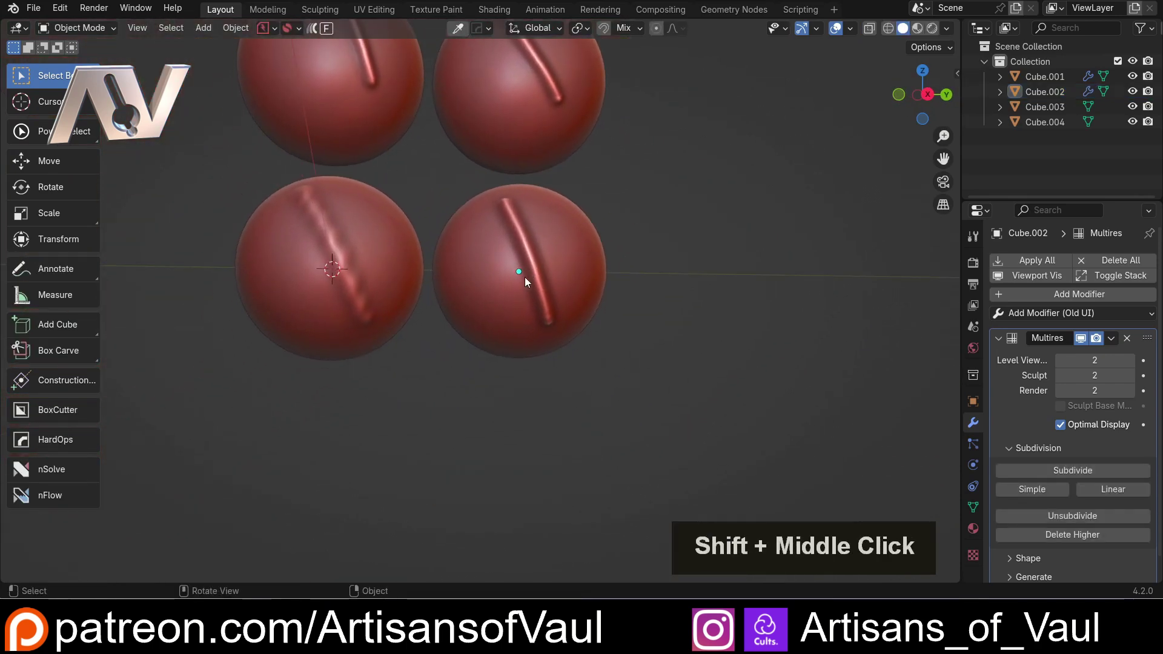
Step: Delete the Subdivision modifier from the lower Subdivision sphere and examine the raw sculpted ridge
click(401, 274)
shift+middle_drag(401, 274, 518, 380)
scroll(510, 389, up, 4)
scroll(512, 253, down, 1)
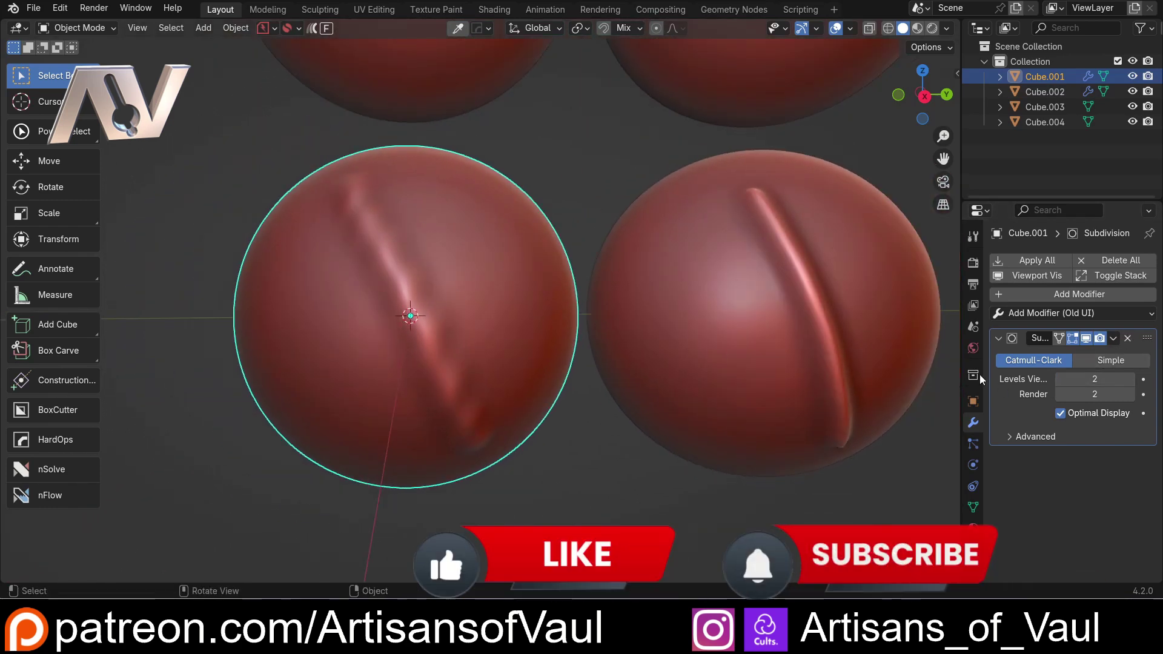
click(1126, 338)
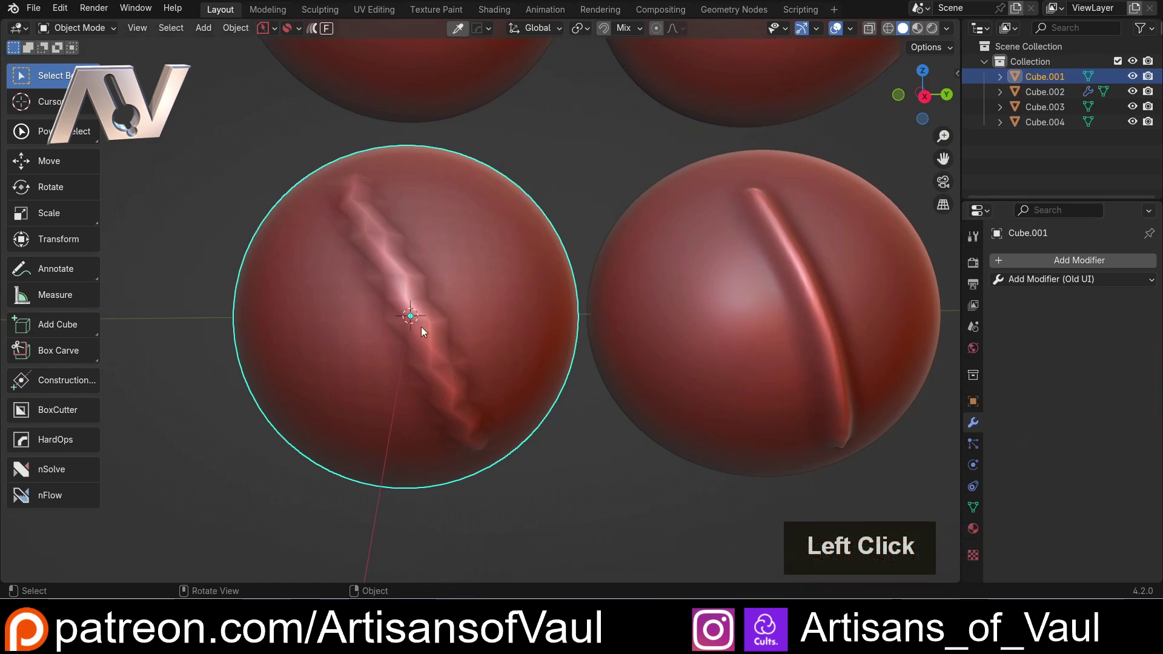
mouse_move(422, 330)
middle_down()
mouse_move(435, 291)
mouse_move(416, 193)
mouse_move(393, 208)
mouse_move(385, 361)
mouse_move(412, 343)
middle_up()
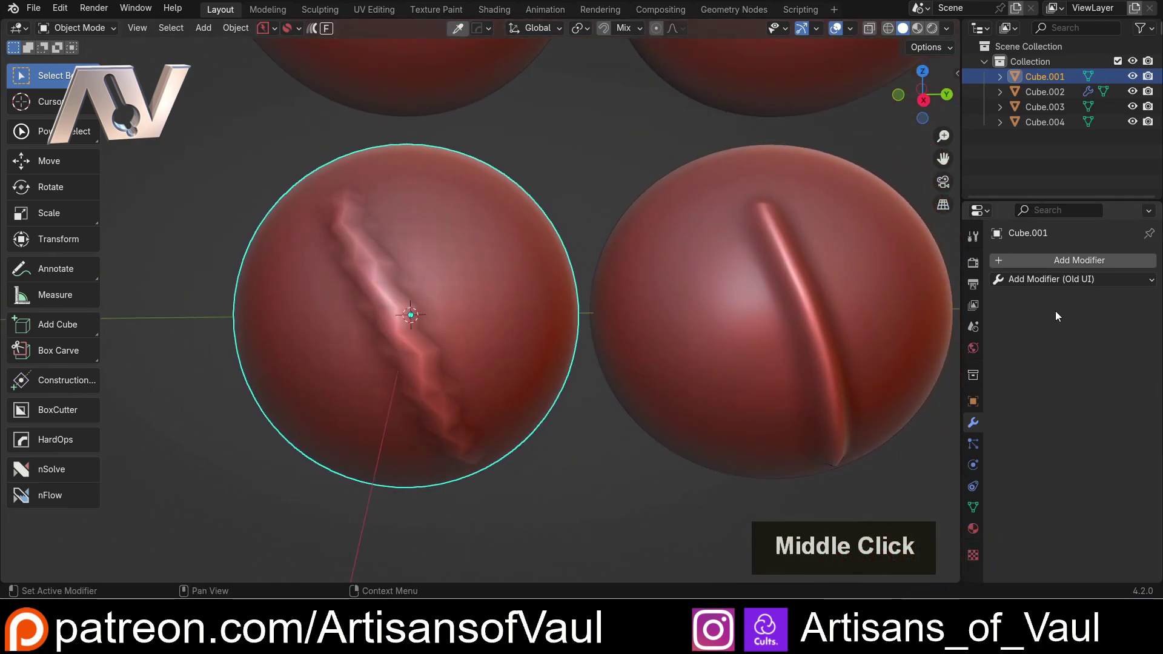
Step: Add a Subdivision modifier back to the lower sphere with the jagged ridge and view the smoothed result
click(1044, 280)
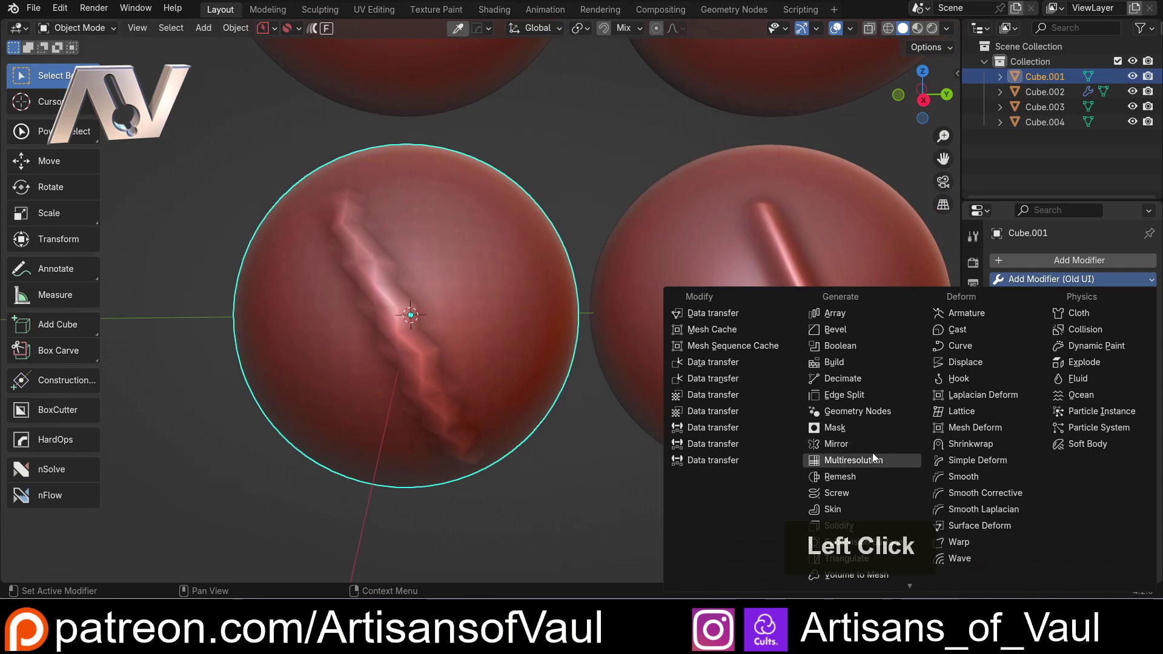
click(862, 542)
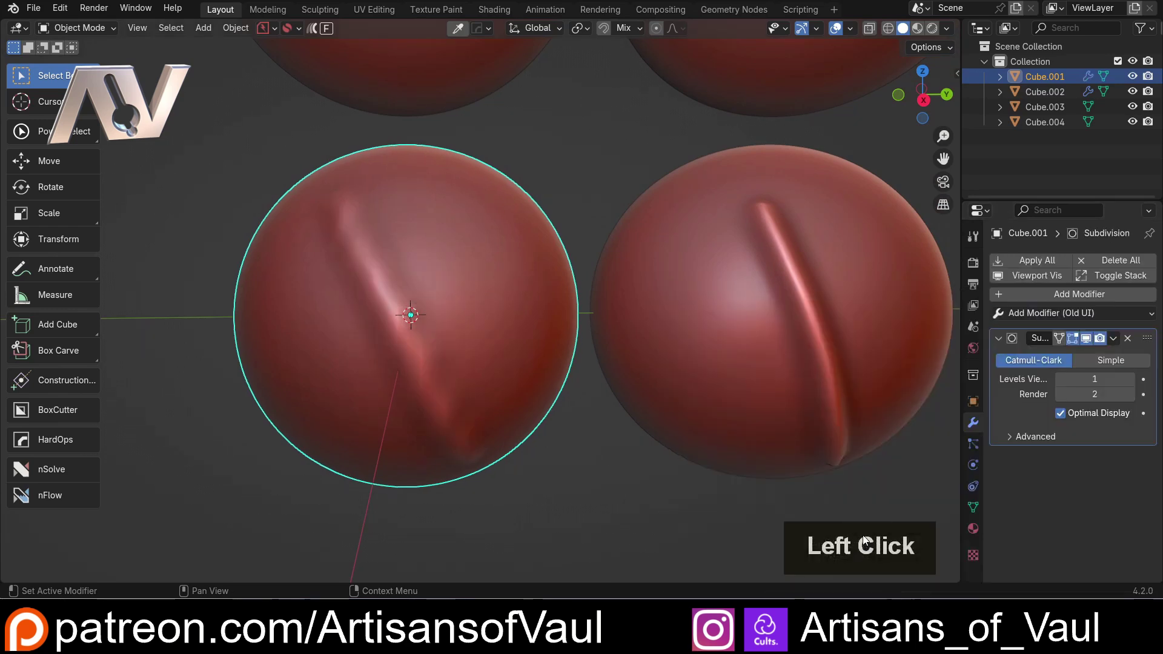
middle_drag(423, 273, 483, 311)
Step: Delete the Multires modifier from the lower Multiresolution sphere and examine its surface
click(564, 261)
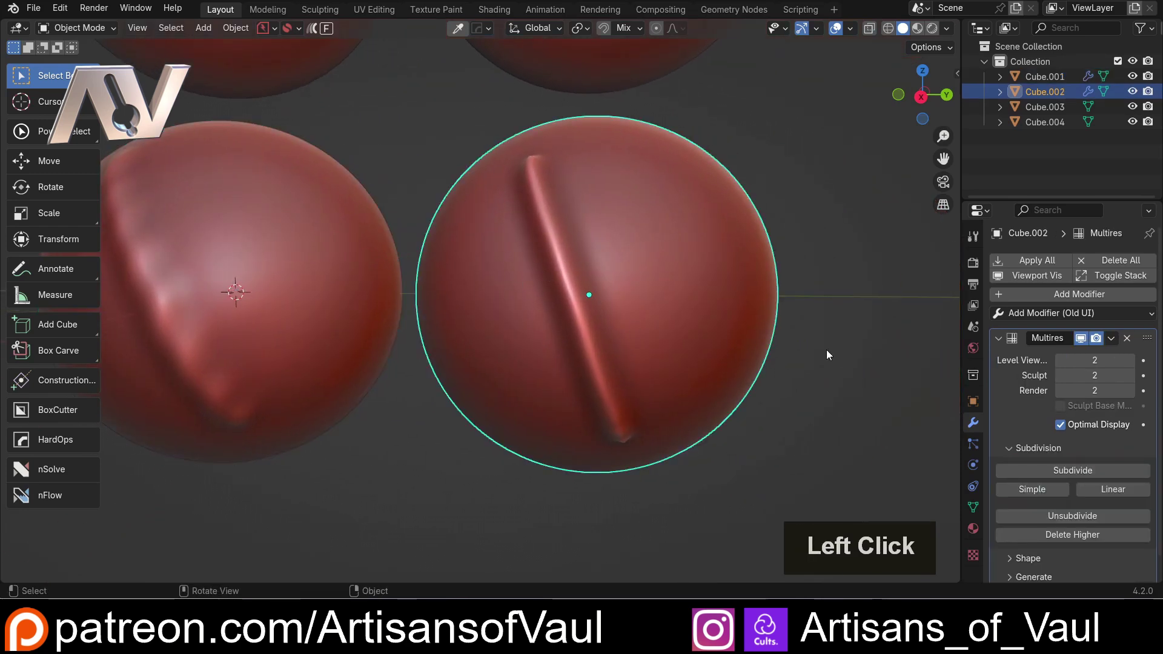
click(1125, 340)
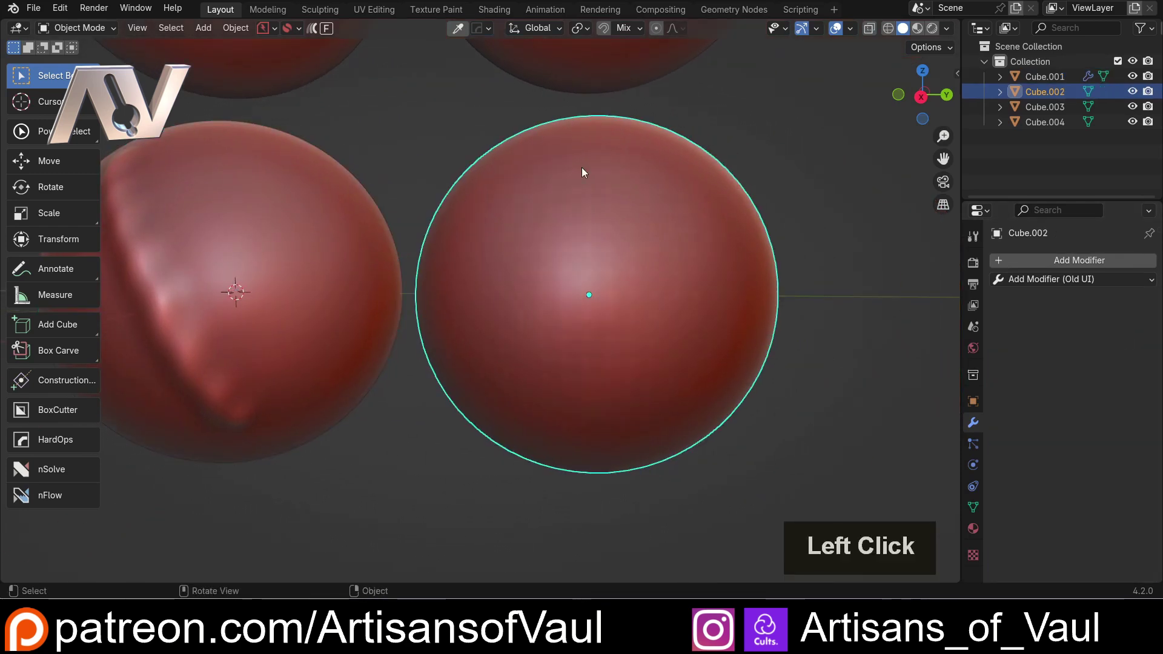
middle_drag(542, 216, 566, 234)
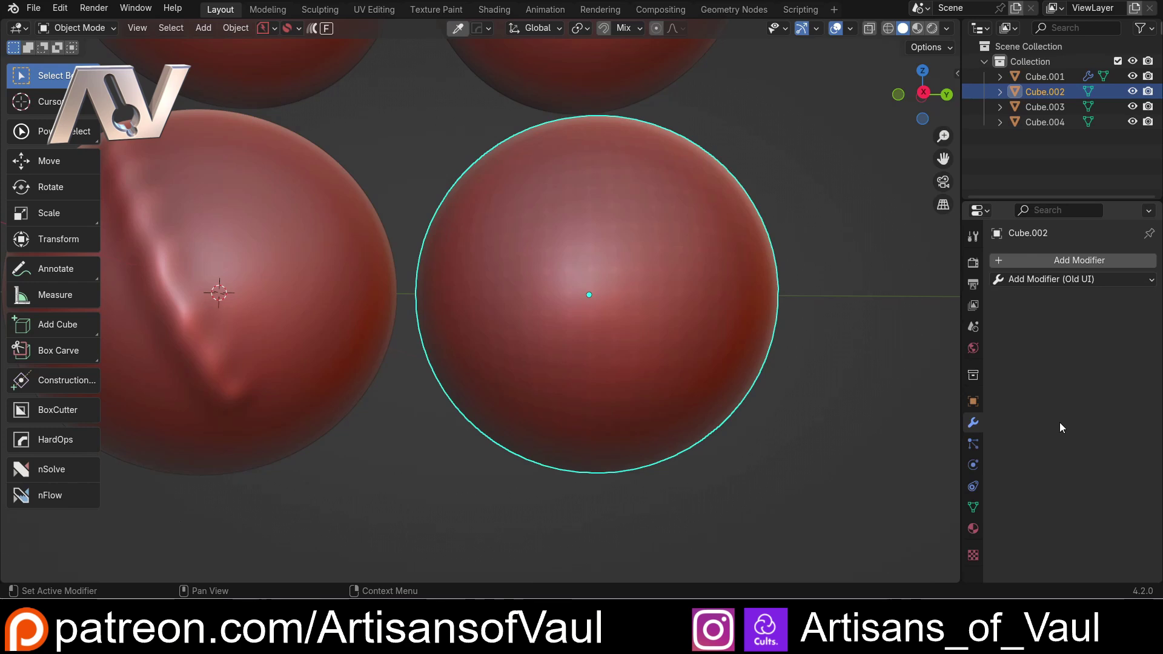
Step: Add a new Multiresolution modifier to the same sphere, subdivide it to level 2, and deselect the sphere
middle_drag(769, 342, 946, 293)
click(1057, 279)
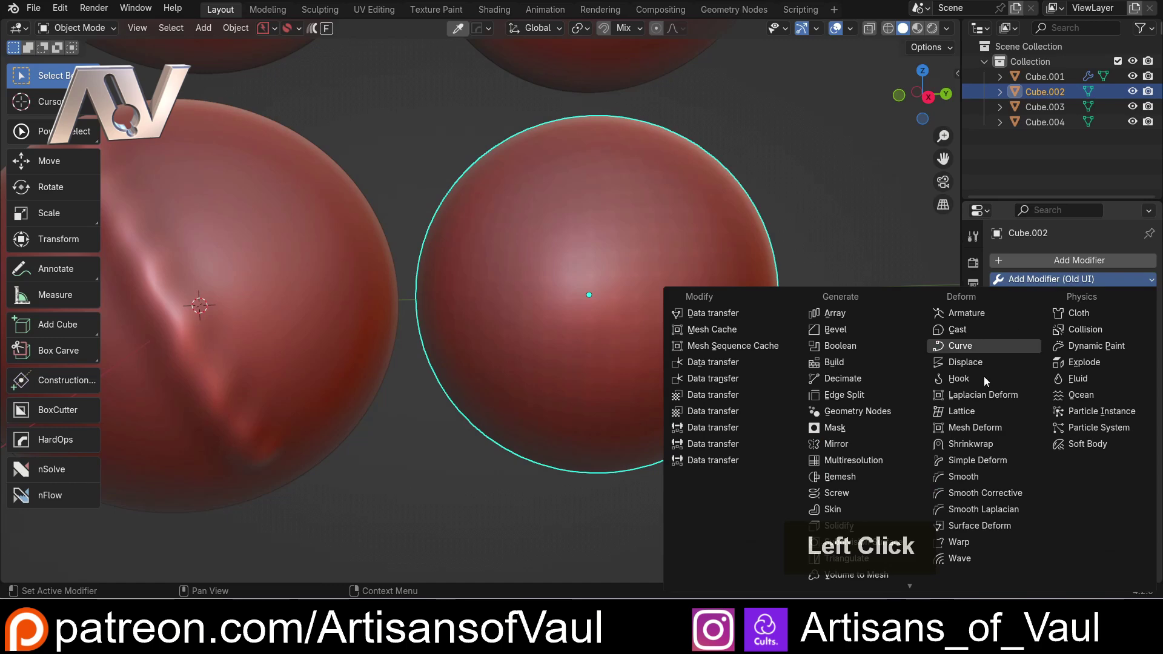
click(854, 460)
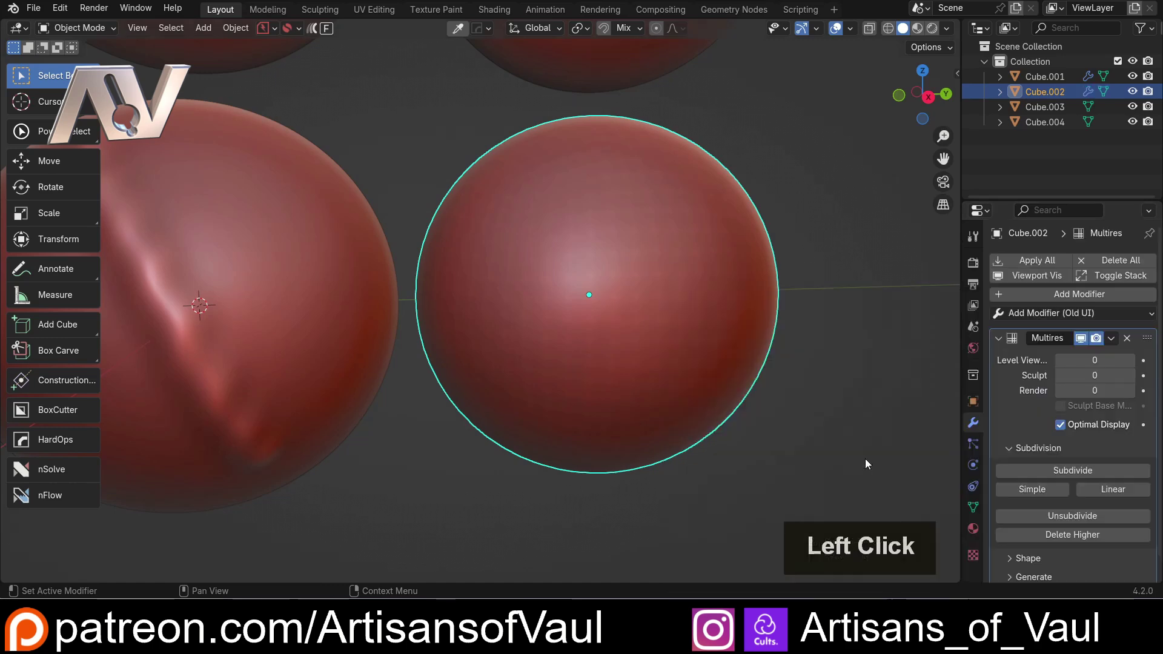
click(1038, 472)
scroll(692, 289, down, 3)
click(695, 252)
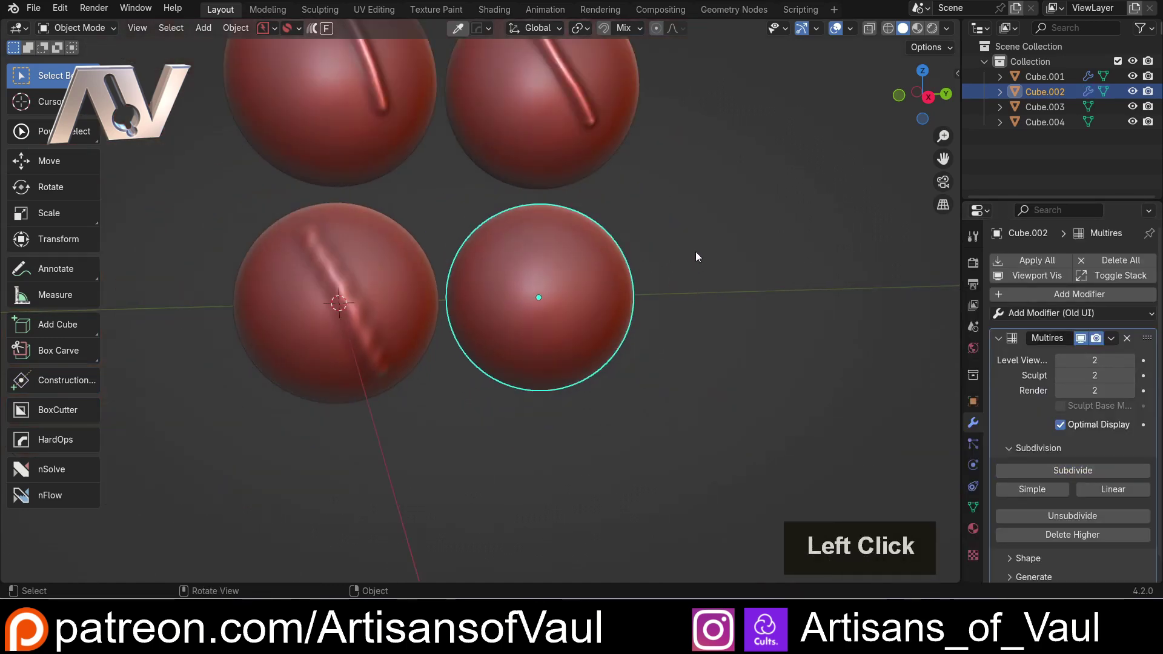
Step: Examine the two lower spheres from several angles, comparing their surfaces after the modifiers were re-added
middle_drag(695, 252, 618, 278)
scroll(581, 280, up, 3)
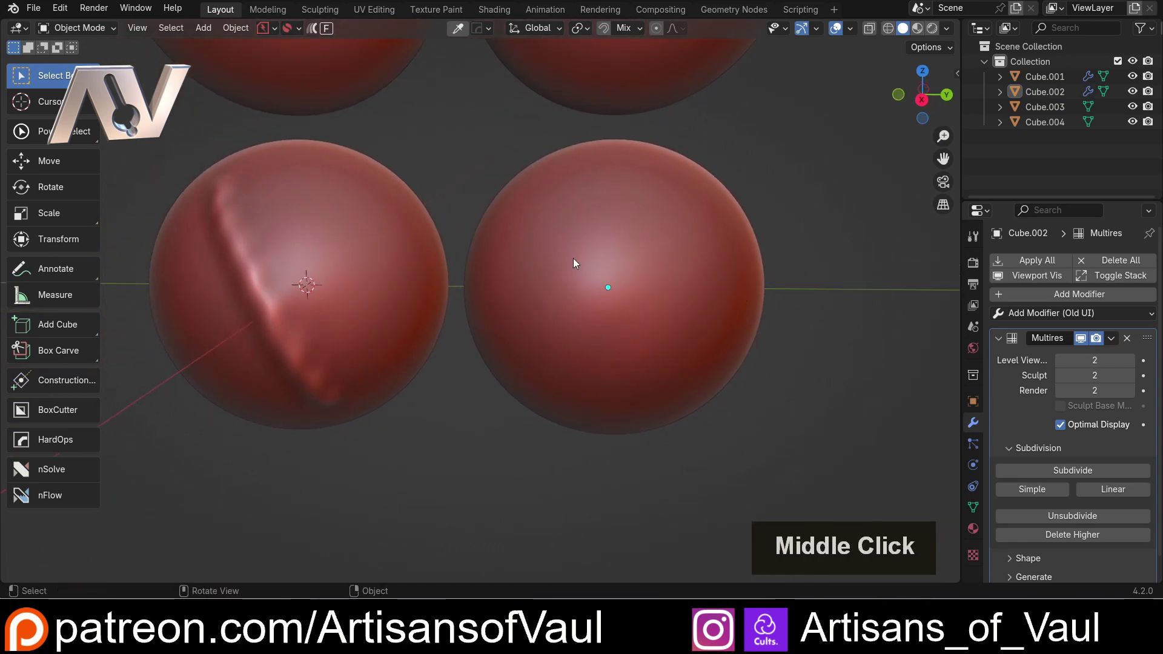
scroll(580, 285, down, 2)
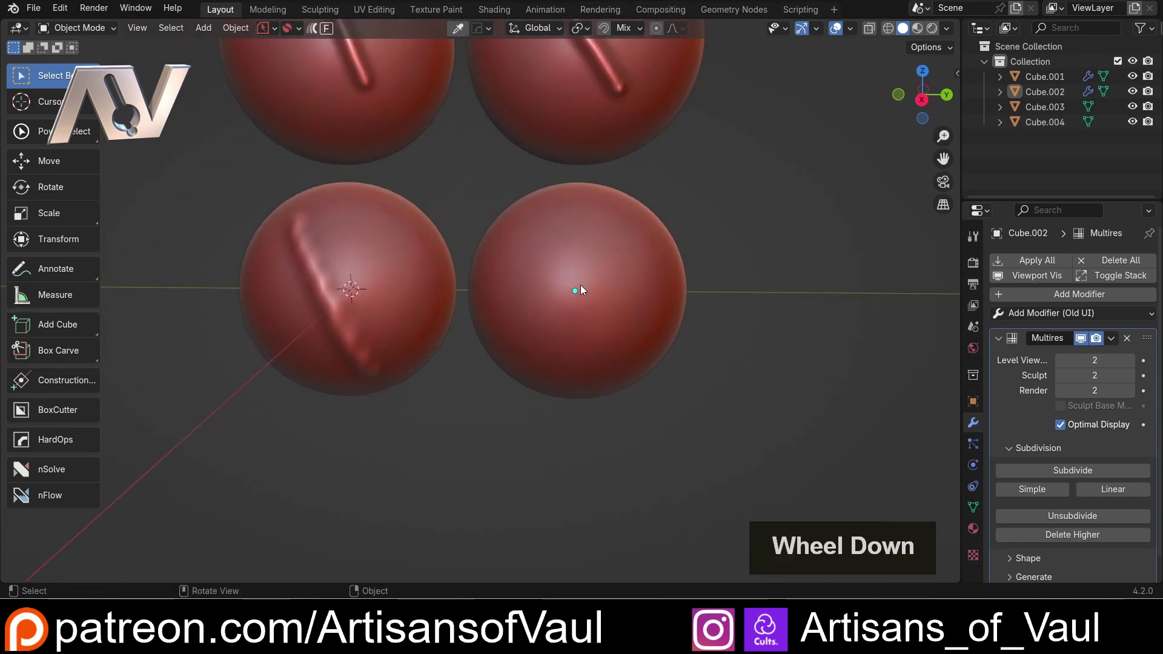
middle_drag(580, 285, 548, 209)
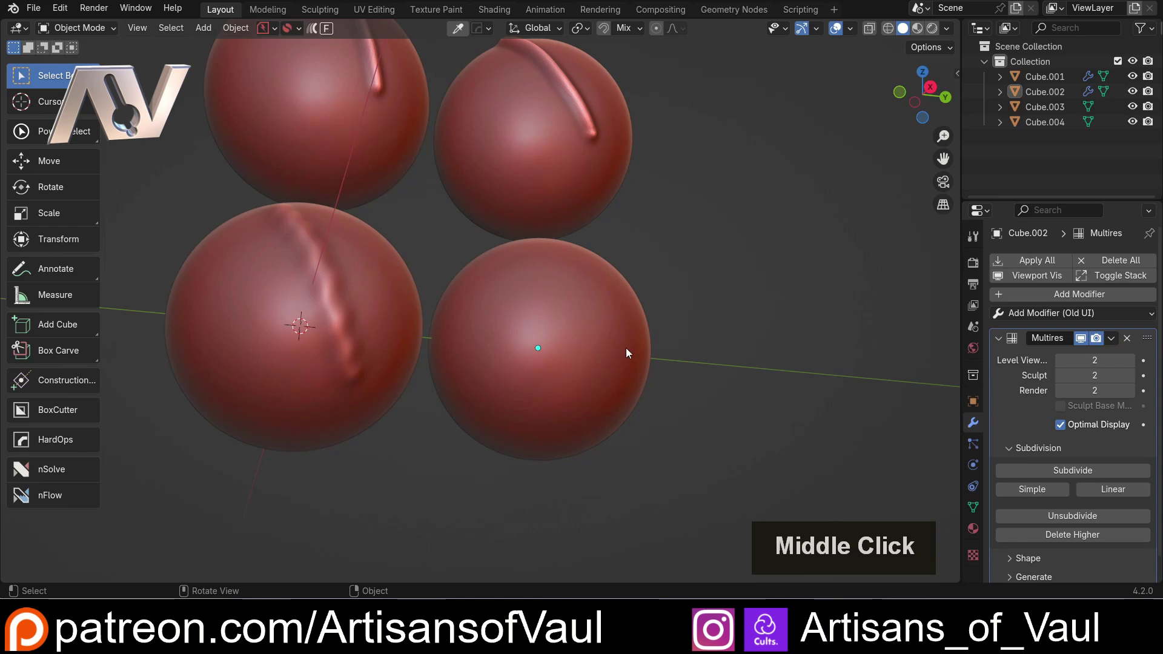
middle_drag(626, 347, 570, 382)
scroll(569, 377, up, 2)
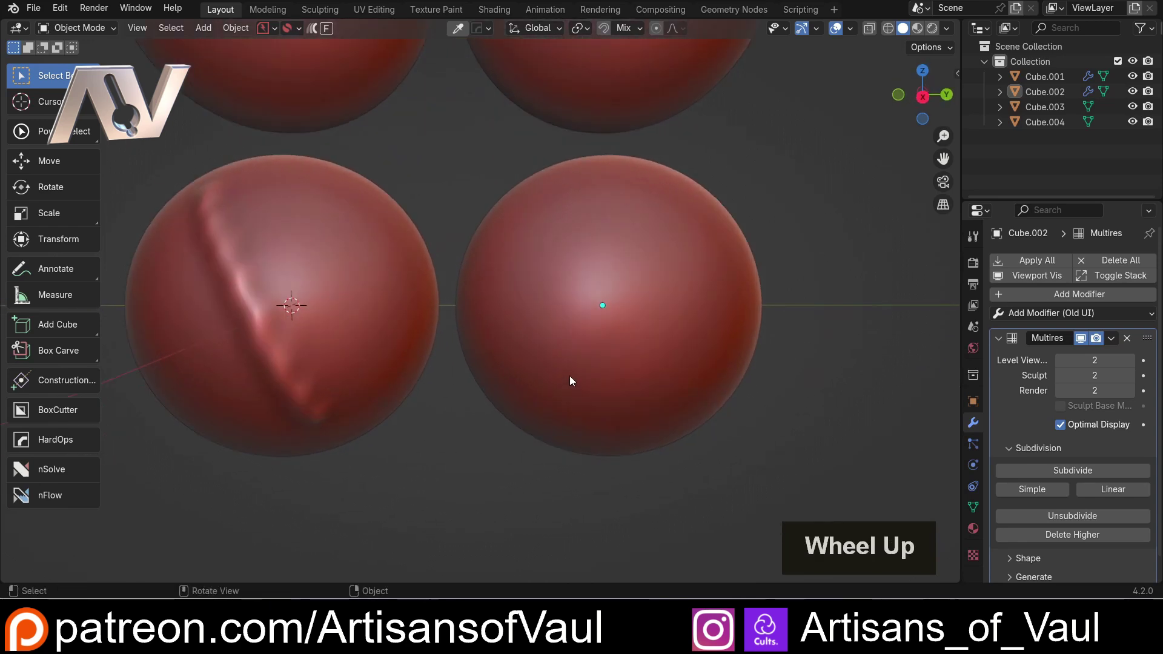
scroll(450, 362, down, 3)
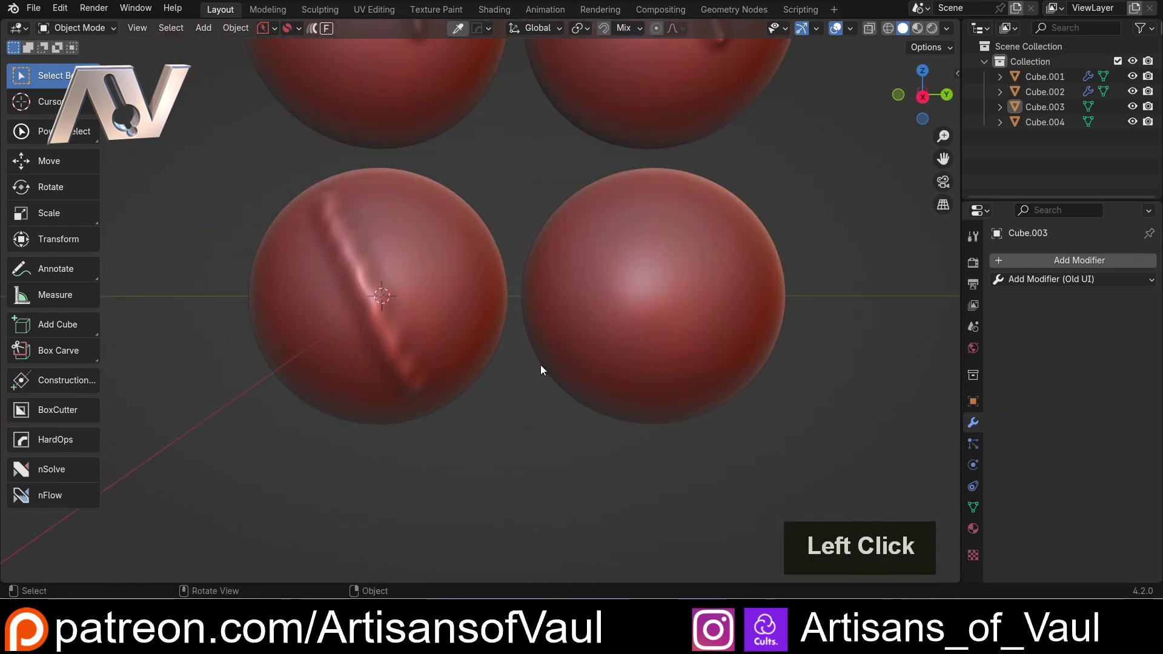
Step: Delete the lower Subdivision sphere and the sculpted sphere directly above the Multiresolution sphere
scroll(515, 333, down, 4)
scroll(483, 395, up, 3)
mouse_move(503, 318)
shift+middle_down()
mouse_move(483, 395)
mouse_move(482, 326)
shift+middle_up()
click(408, 343)
key(Delete)
click(609, 123)
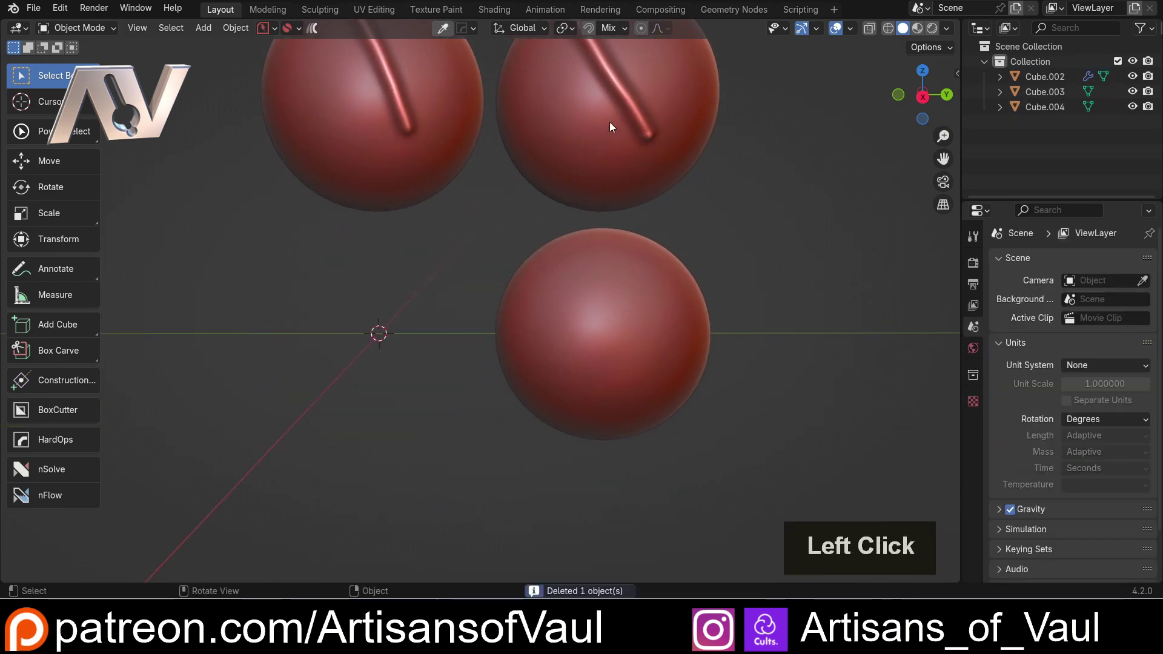
key(Delete)
Step: Move the remaining upper sculpted sphere down along the Z axis, level with the Multiresolution sphere
click(416, 165)
middle_drag(415, 165, 439, 214)
key(g)
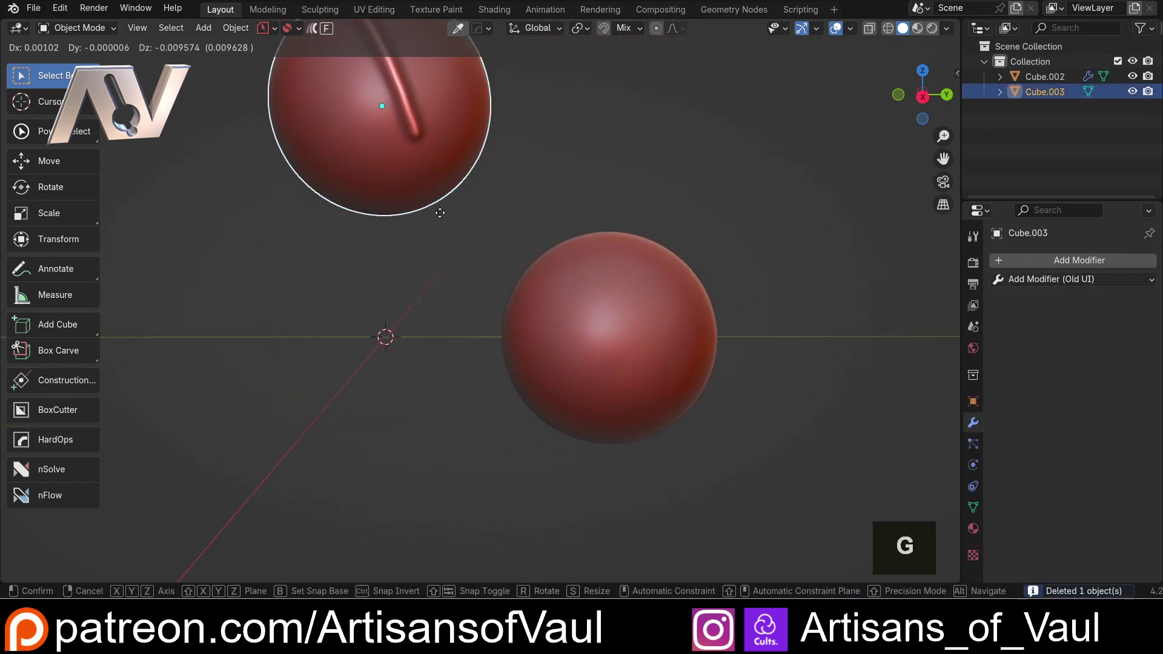
key(z)
click(431, 439)
Step: Inspect the moved sphere's mesh in Edit Mode, return it to Object Mode, and examine its ridge
middle_drag(312, 327, 487, 268)
scroll(487, 266, up, 4)
key(Tab)
click(420, 301)
scroll(457, 279, up, 2)
key(Tab)
scroll(616, 260, down, 3)
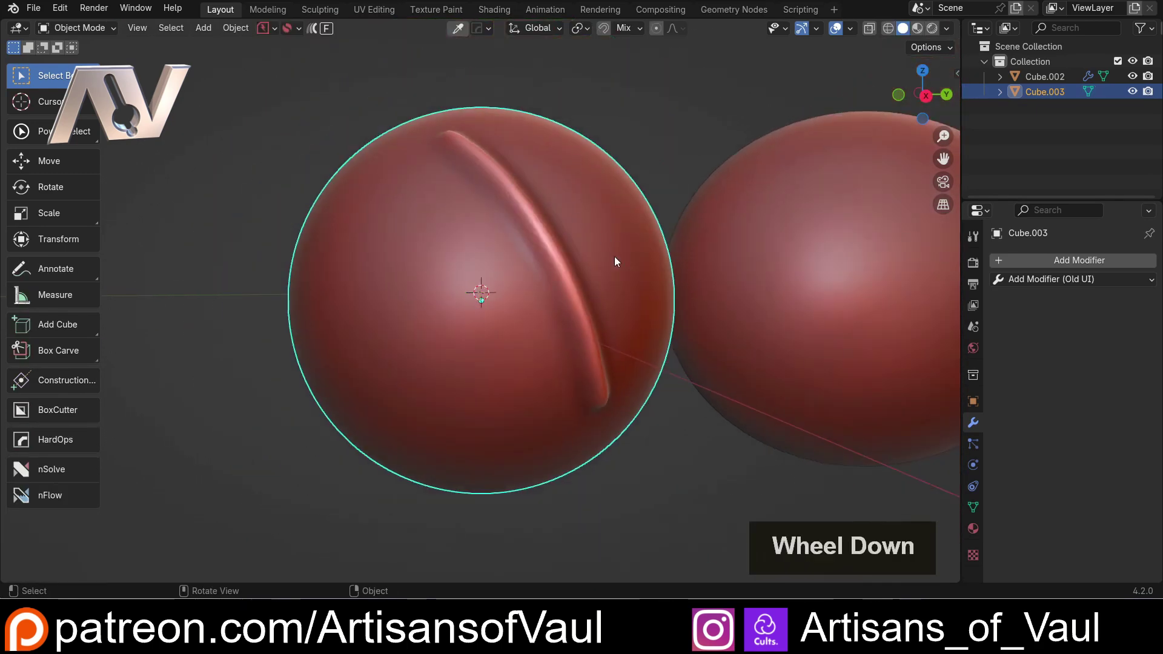
shift+middle_drag(615, 260, 258, 202)
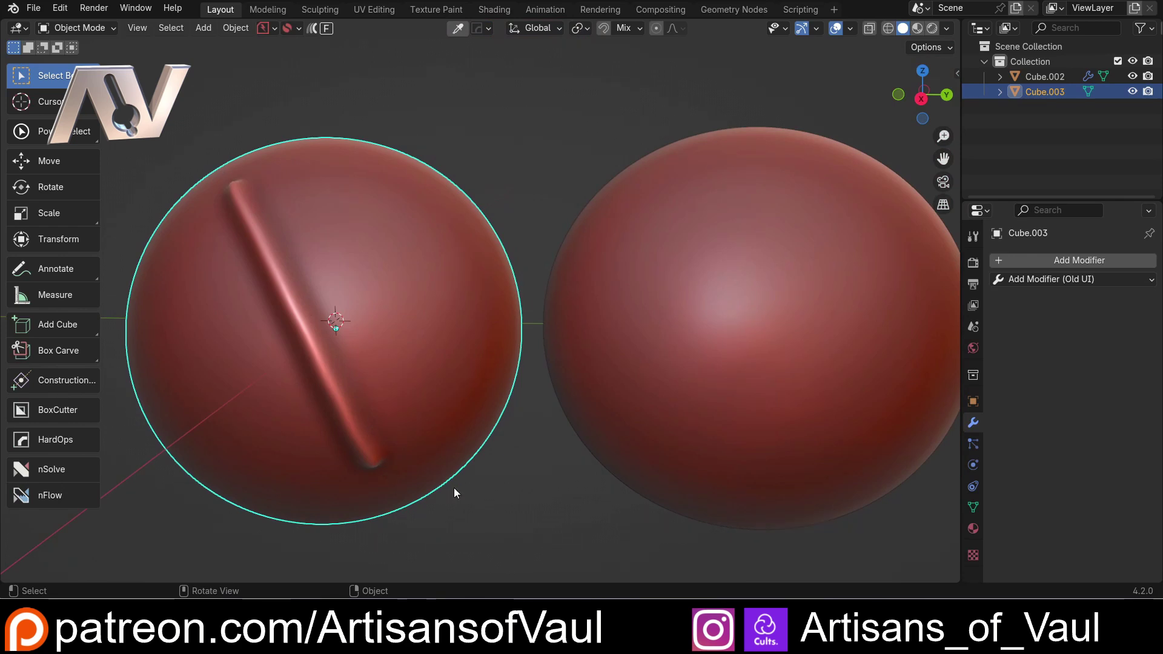
scroll(305, 281, down, 2)
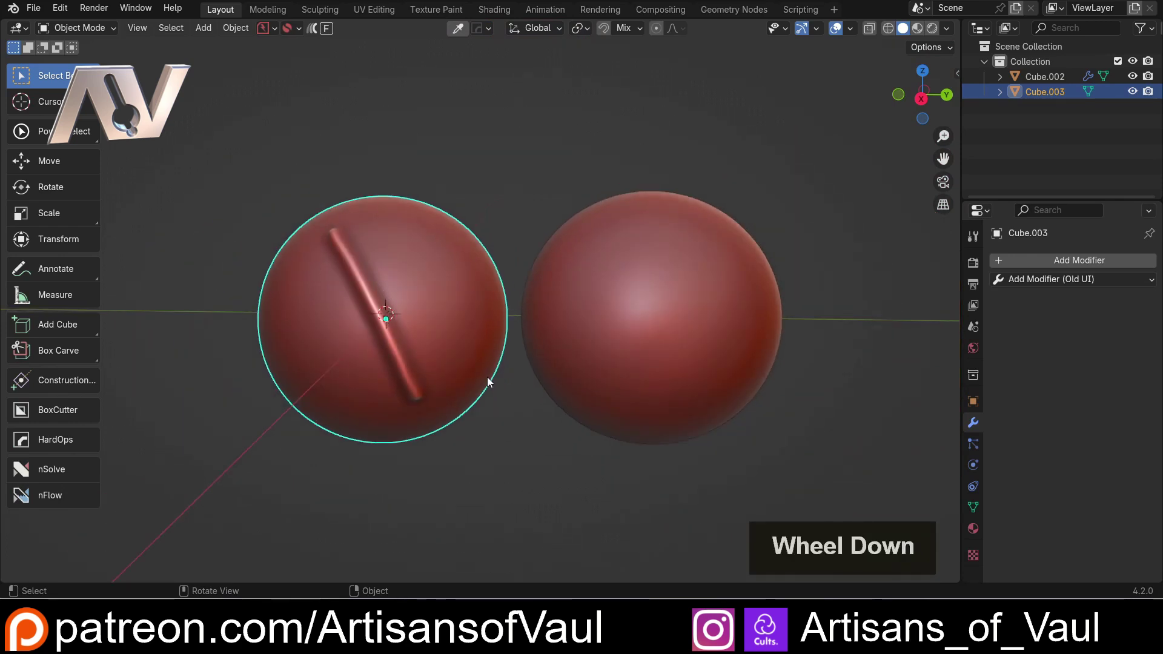
Step: Duplicate the Multiresolution sphere and place the copy about 4.87 units along the Y axis
click(648, 337)
shift+middle_drag(718, 364, 564, 344)
key(shift+d)
key(y)
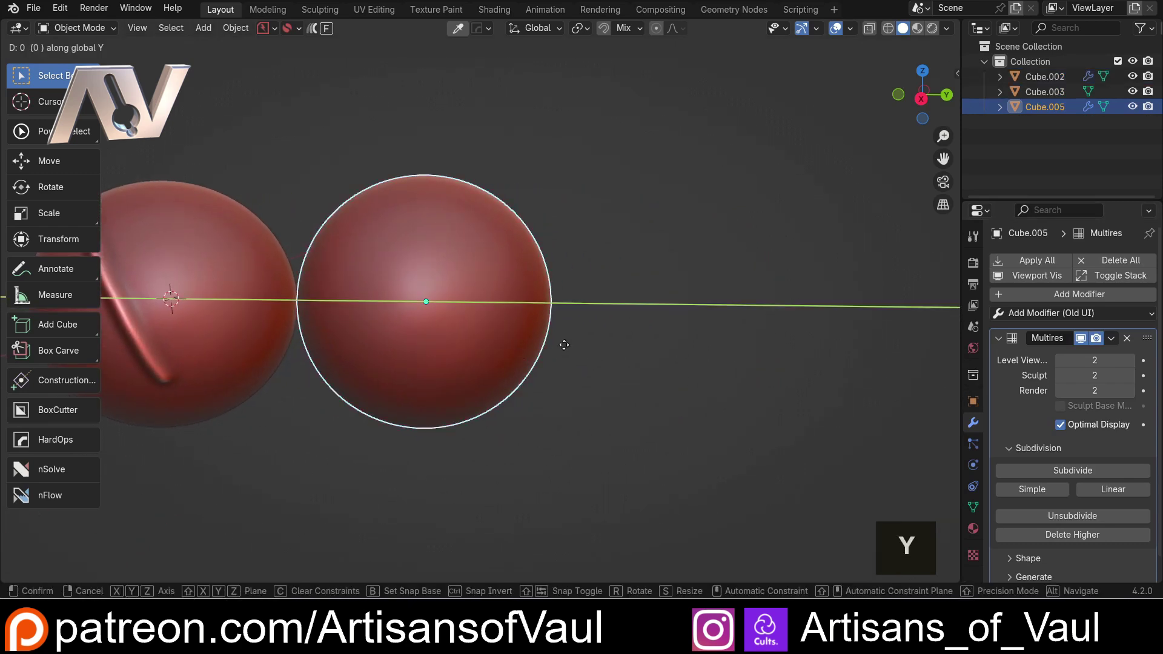
click(756, 370)
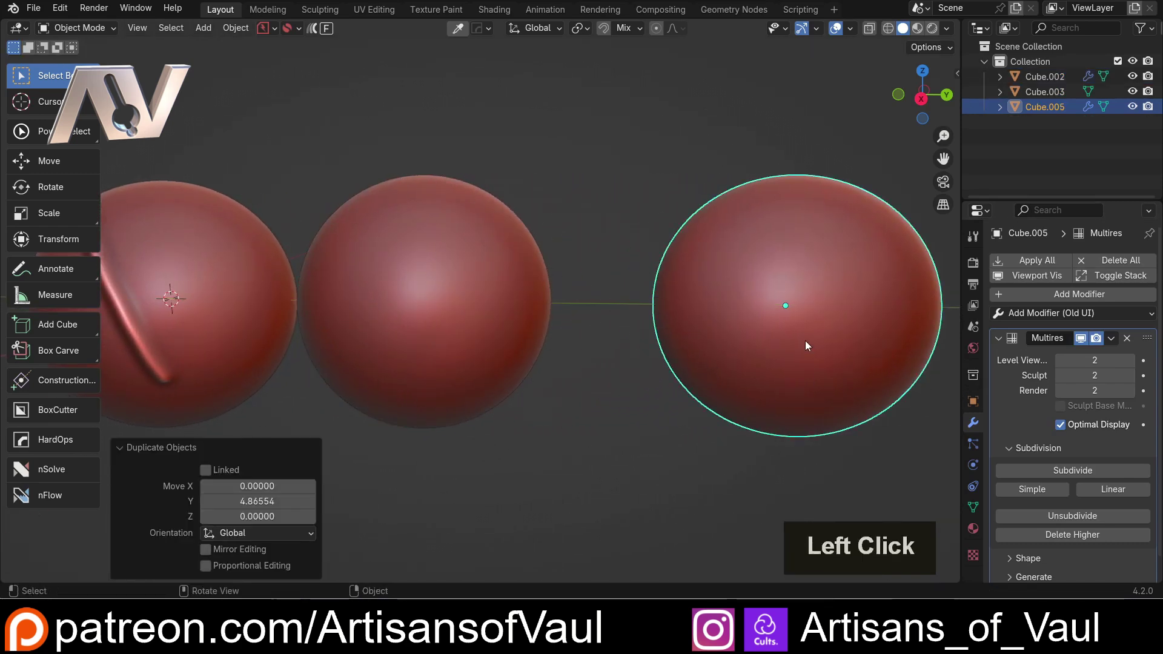
Step: Move the duplicated sphere about -1.12 units along the Y axis, closer to the original, and clear the selection
key(g)
key(y)
click(722, 356)
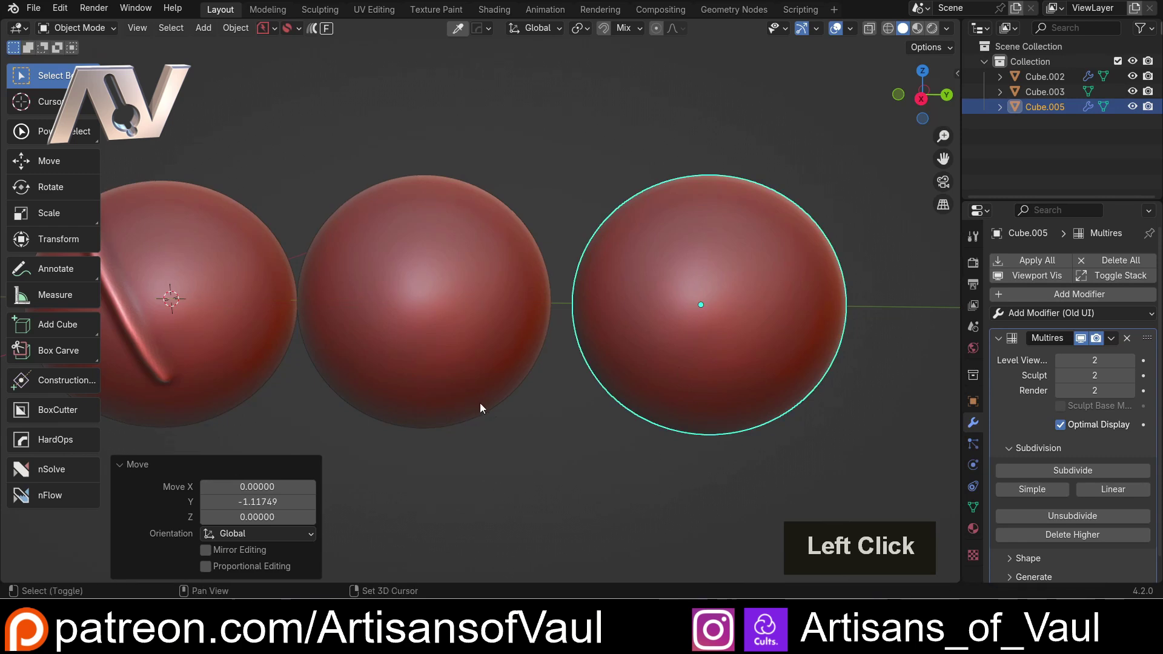
shift+middle_drag(480, 408, 562, 318)
shift+click(521, 428)
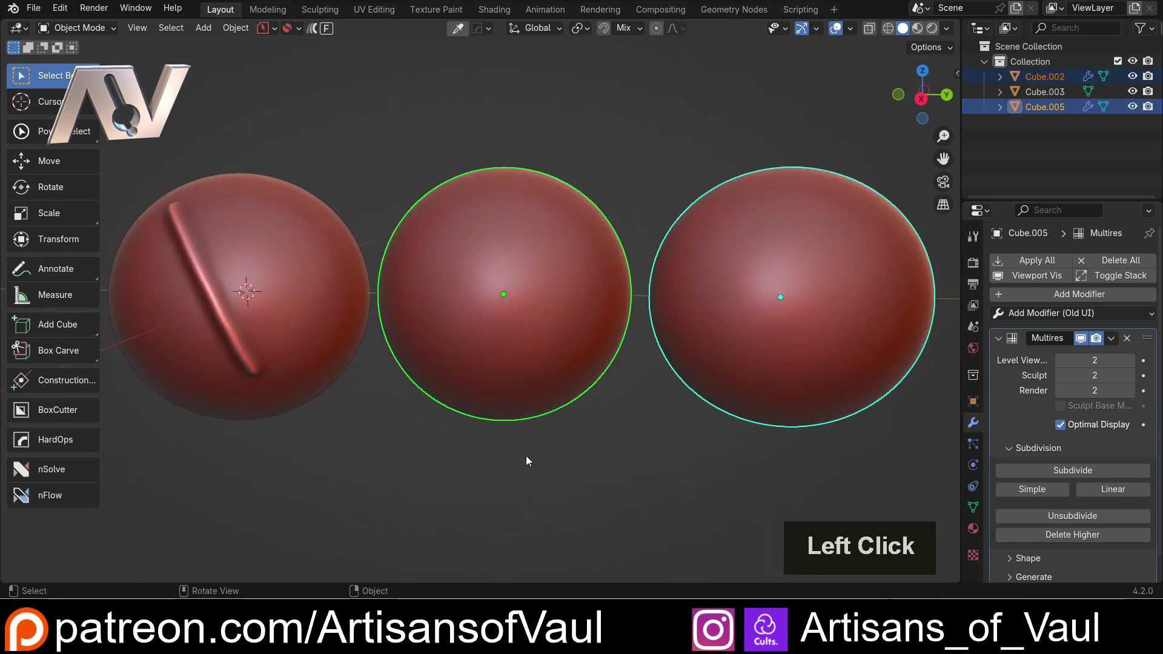
click(475, 476)
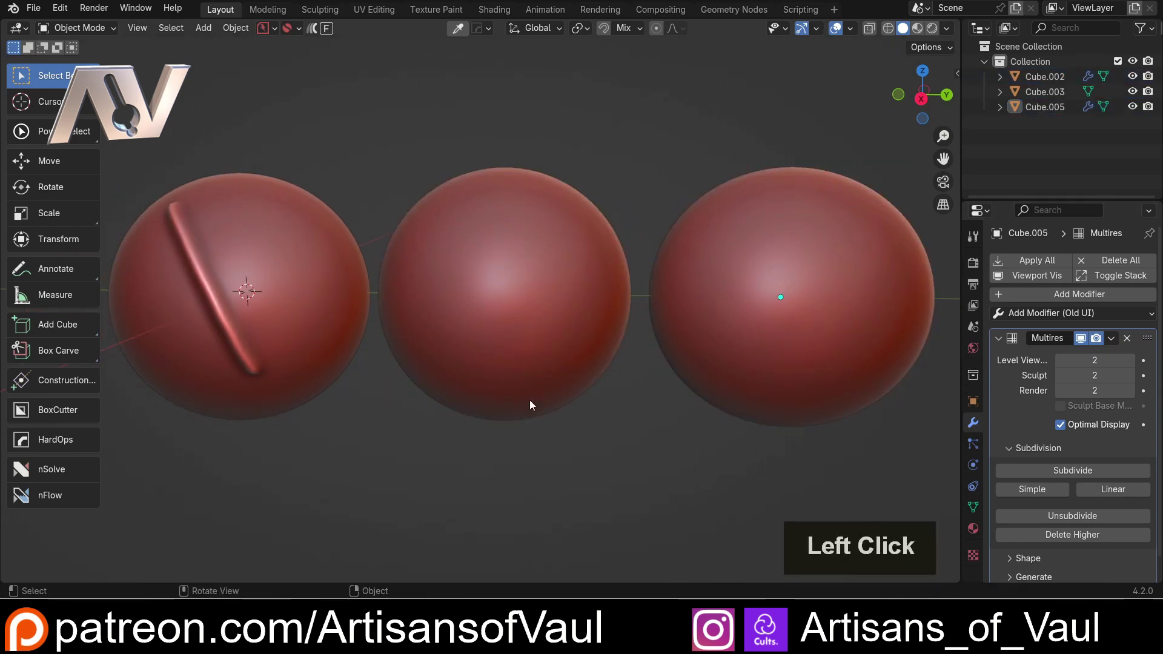
Step: Sculpt a diagonal Draw Sharp stroke across the middle Multiresolution sphere, matching the ridge on the neighbouring sculpted sphere
click(531, 309)
key(Tab)
click(424, 303)
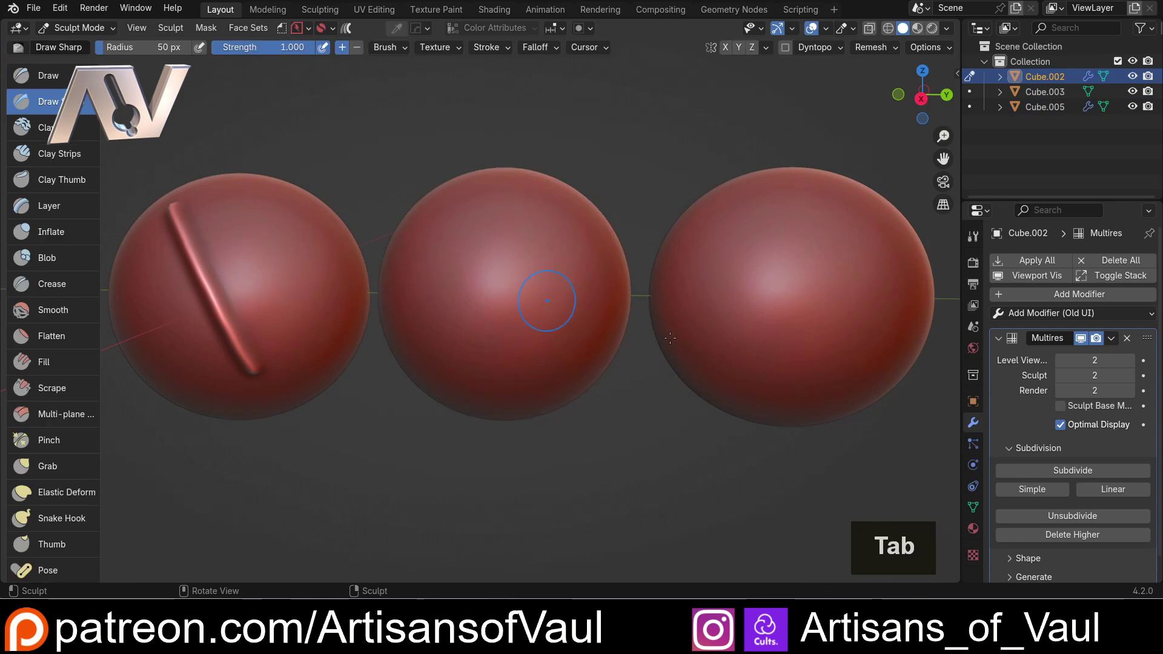
drag(459, 205, 531, 336)
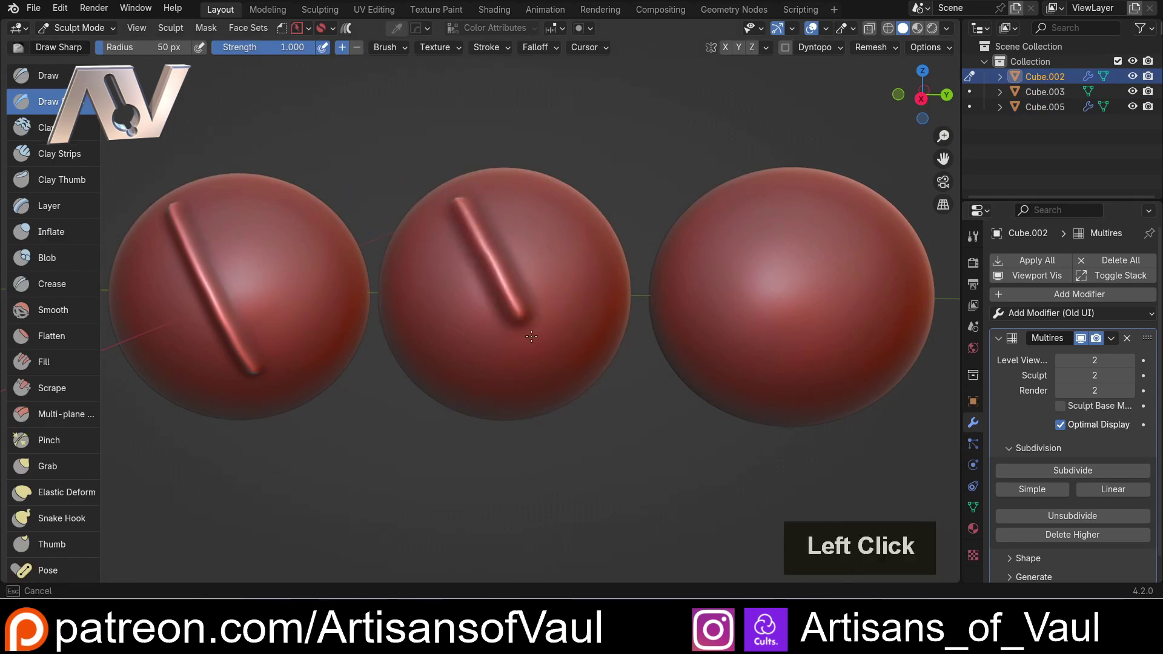
Step: Switch sculpting to the duplicated Multiresolution sphere and draw the same diagonal Draw Sharp stroke across it
key(alt+q)
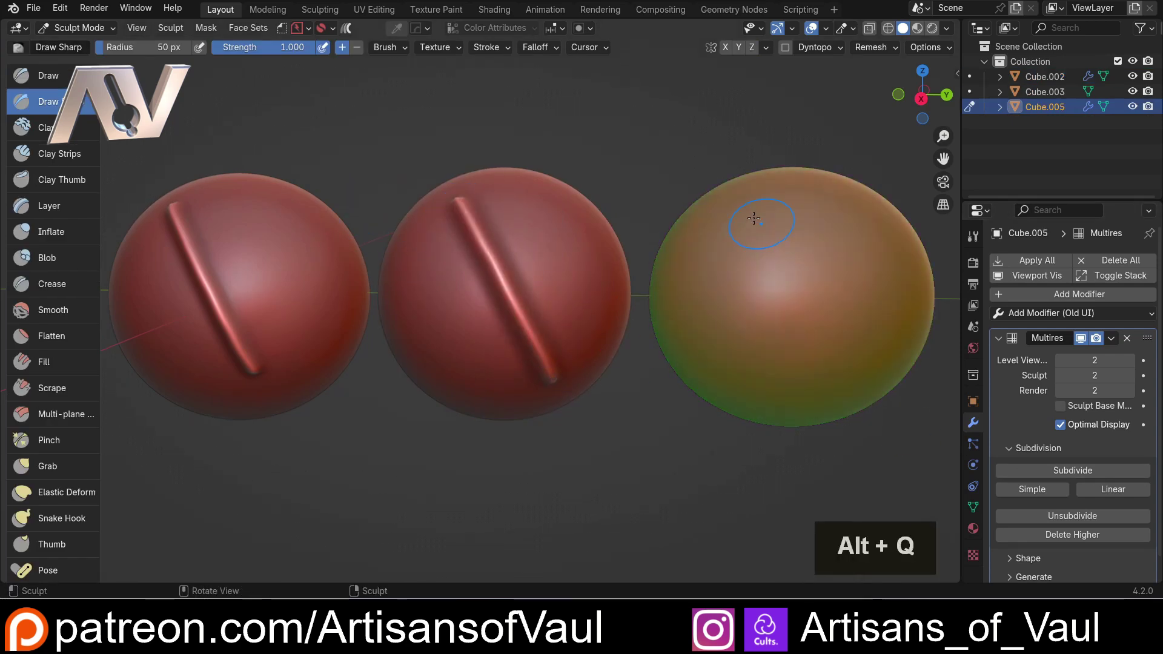
drag(746, 209, 841, 405)
mouse_move(608, 404)
middle_down()
mouse_move(612, 363)
mouse_move(615, 406)
middle_up()
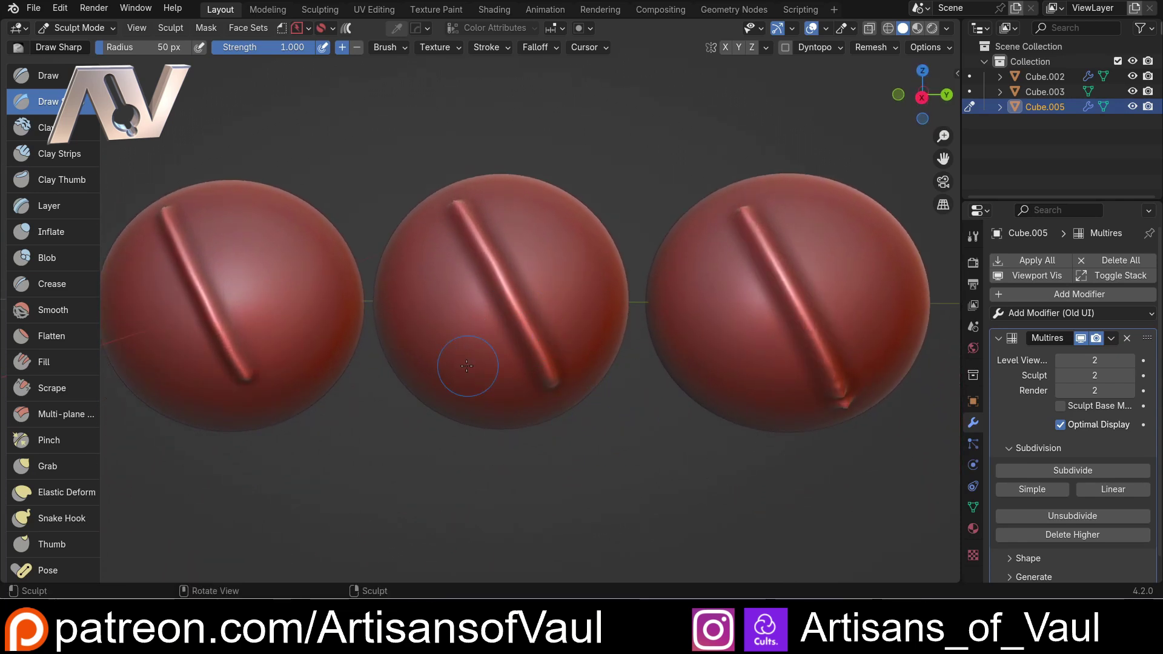
Step: Examine the ridges on all three spheres from several angles, ending close on the sphere without a modifier
middle_drag(467, 365, 768, 307)
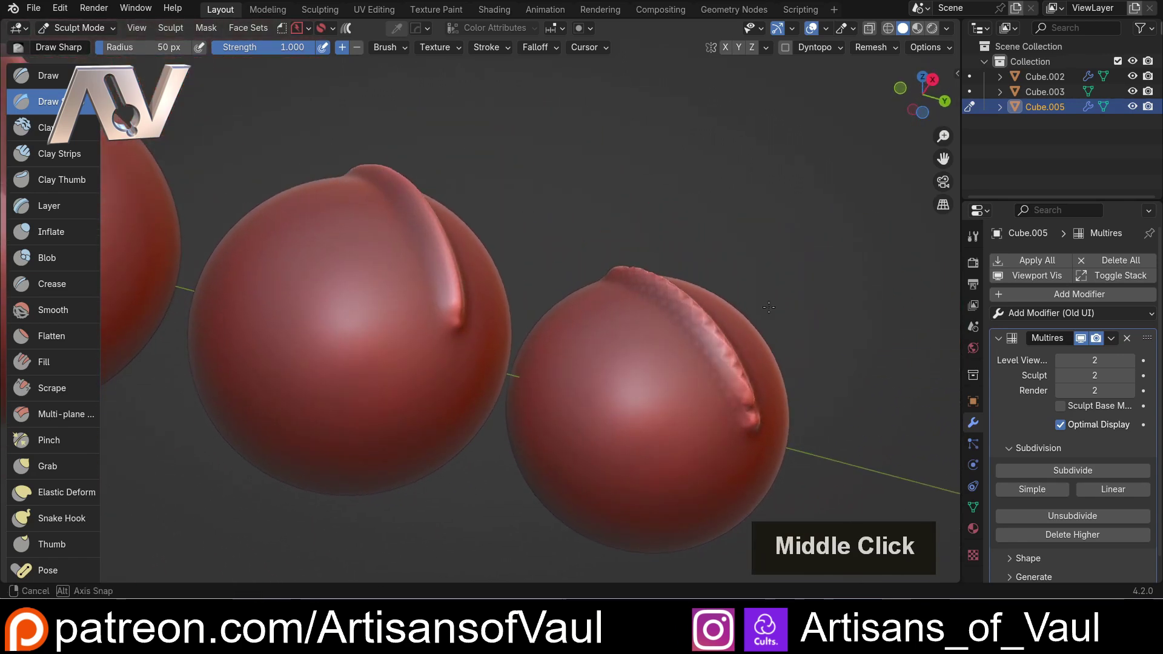
scroll(672, 284, down, 3)
middle_drag(661, 275, 591, 345)
scroll(587, 348, up, 2)
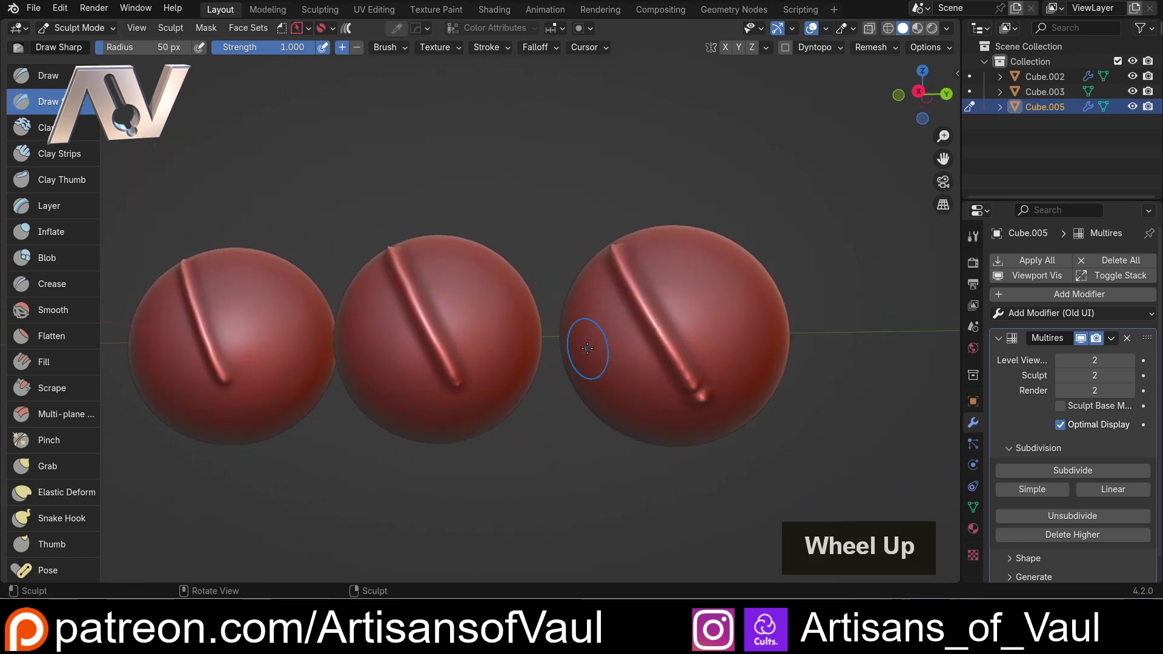
middle_drag(493, 331, 493, 387)
shift+middle_drag(274, 424, 416, 399)
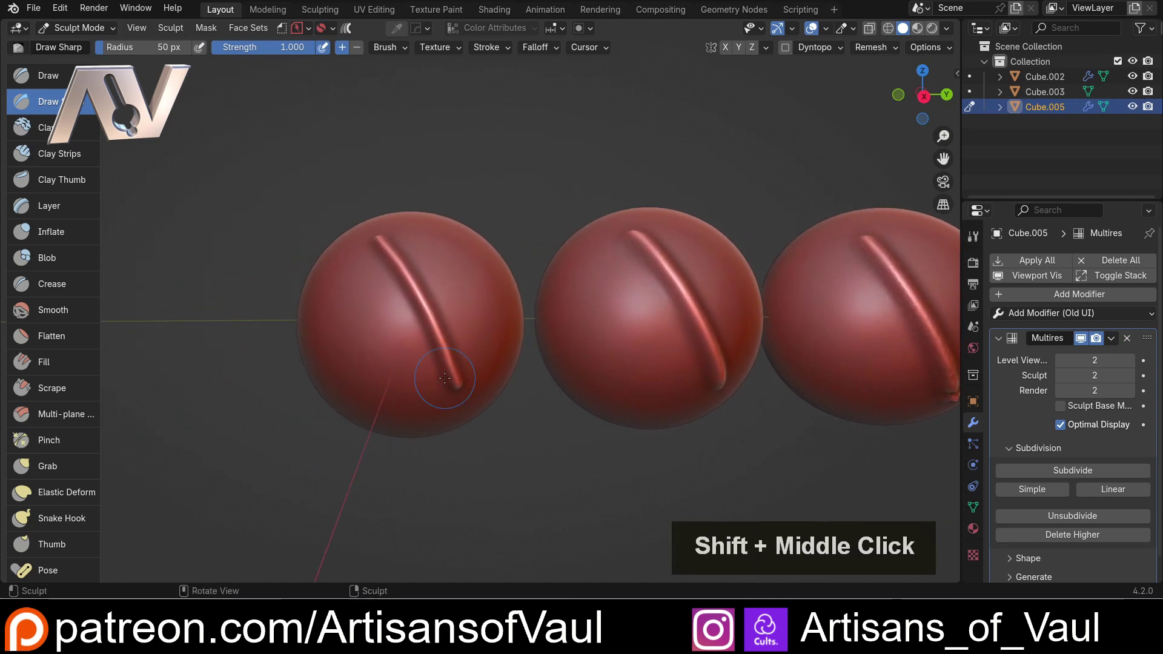
scroll(449, 291, up, 3)
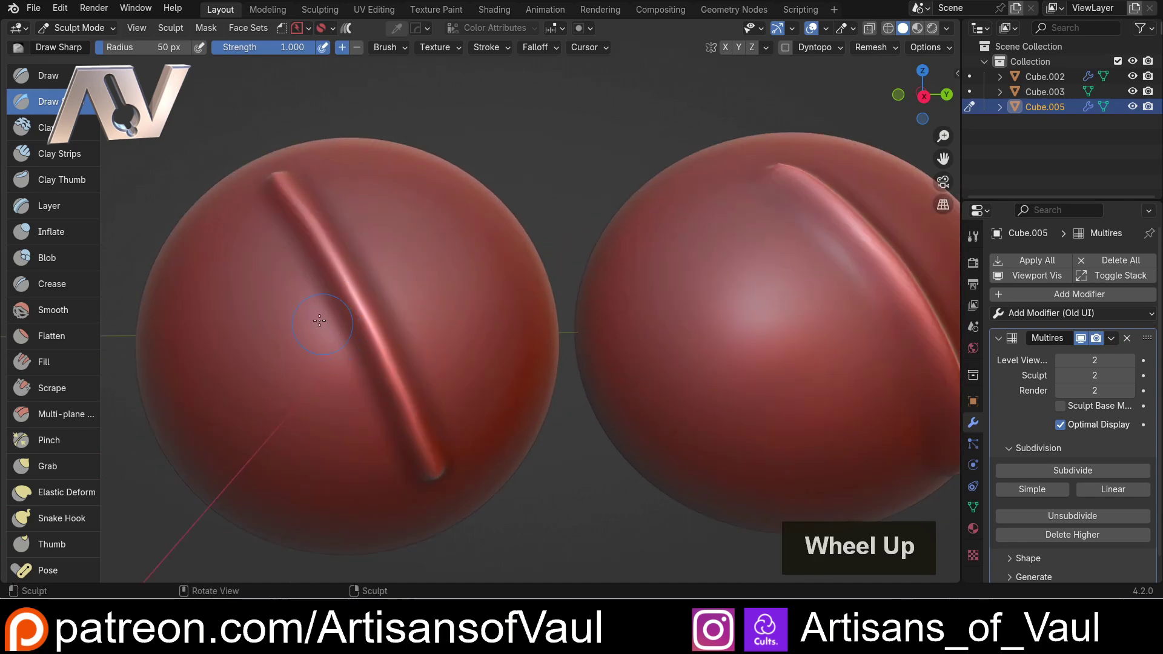
Step: Switch sculpting to the sphere without a modifier and set the Draw brush to strength 1.000 and radius 145 px
key(alt+q)
shift+middle_drag(293, 330, 422, 351)
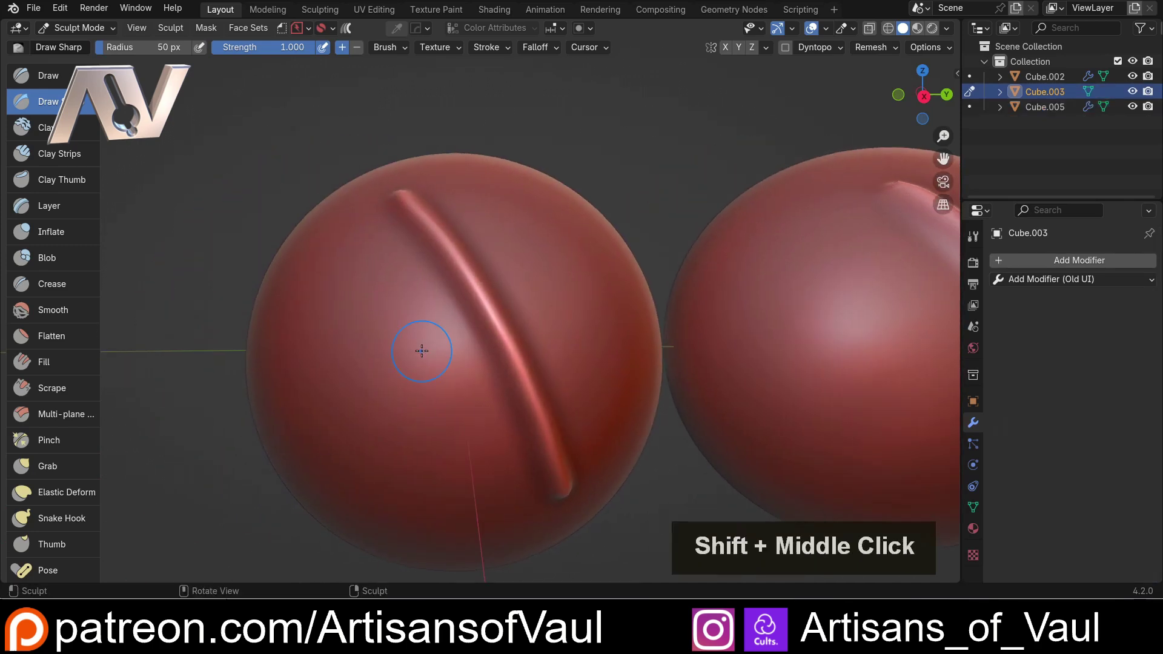
click(56, 75)
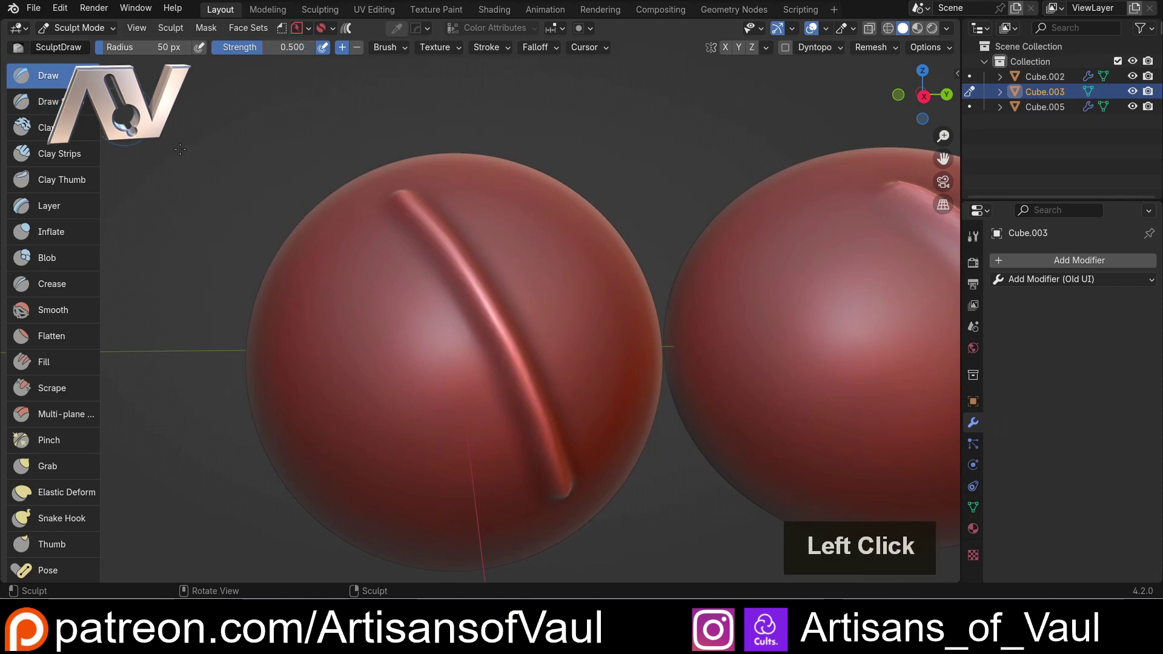
drag(264, 48, 318, 48)
key(f)
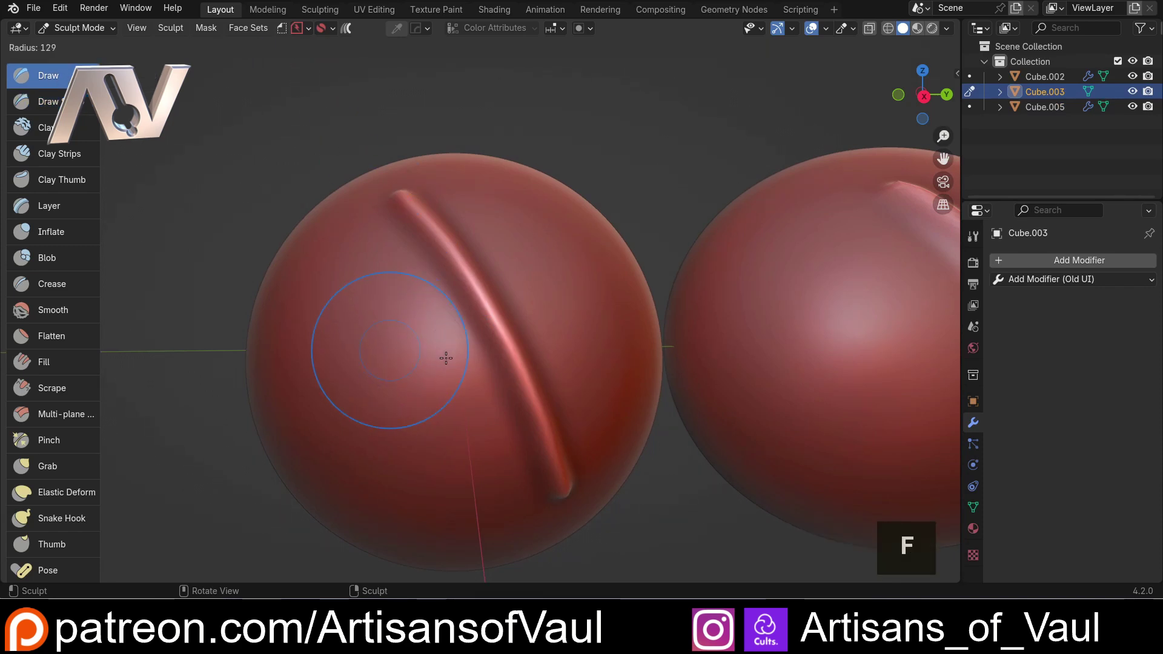
click(473, 354)
Step: Sculpt a broad, nearly horizontal Draw stroke across the diagonal ridge on the sphere without a modifier
drag(389, 357, 639, 311)
mouse_move(629, 315)
middle_down()
mouse_move(495, 331)
mouse_move(516, 332)
mouse_move(526, 400)
middle_up()
scroll(376, 227, up, 2)
scroll(423, 387, up, 2)
mouse_move(374, 224)
middle_down()
mouse_move(418, 370)
mouse_move(314, 394)
mouse_move(212, 357)
mouse_move(413, 349)
mouse_move(441, 358)
mouse_move(423, 389)
mouse_move(467, 340)
mouse_move(441, 355)
mouse_move(394, 311)
mouse_move(373, 345)
mouse_move(415, 351)
mouse_move(532, 315)
mouse_move(485, 381)
mouse_move(387, 376)
mouse_move(384, 446)
mouse_move(410, 267)
mouse_move(361, 337)
mouse_move(415, 329)
mouse_move(401, 310)
middle_up()
scroll(430, 357, down, 2)
scroll(401, 310, down, 2)
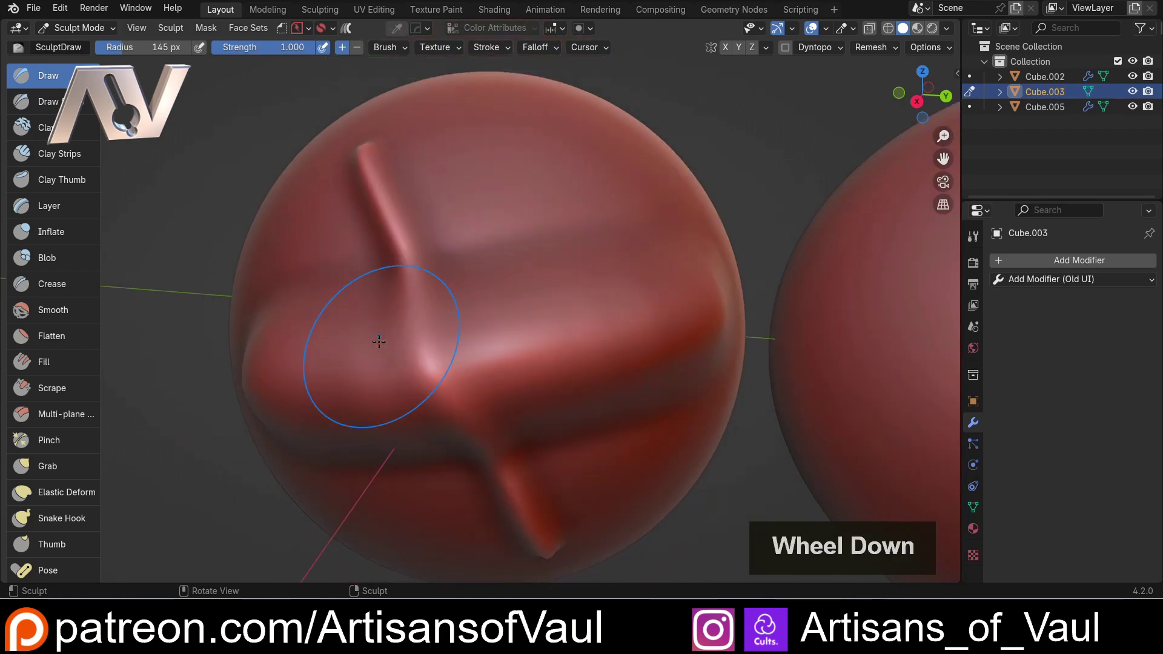
scroll(406, 350, down, 2)
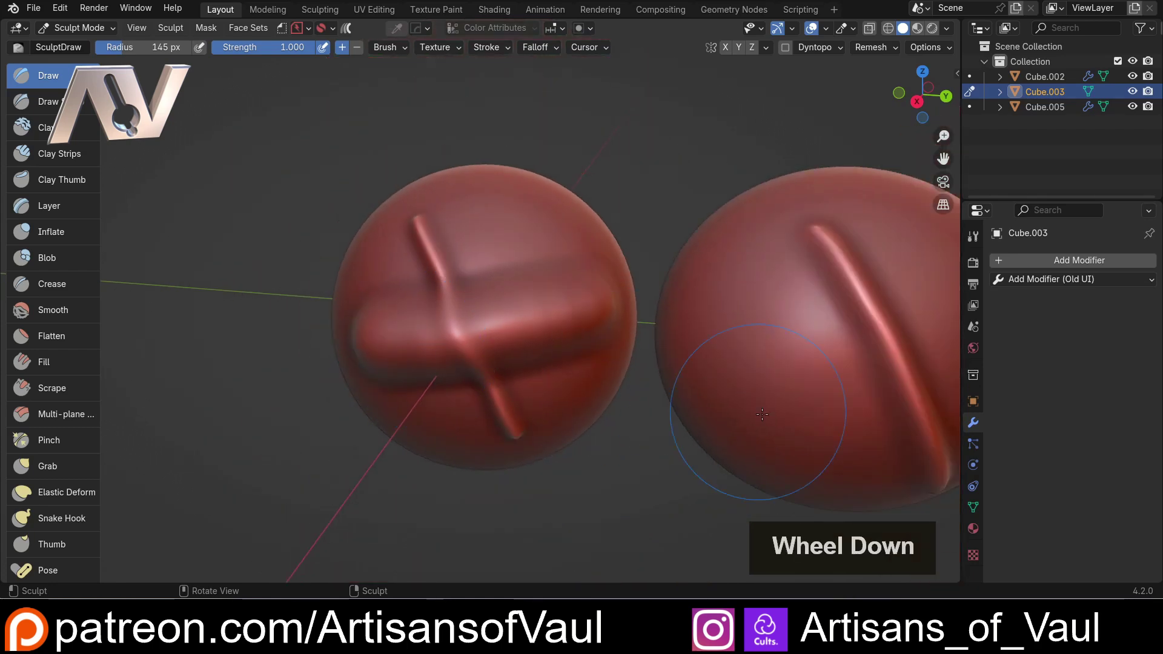
Step: Switch sculpting to the middle Multiresolution sphere and draw the same broad horizontal stroke across its diagonal ridge
shift+middle_drag(781, 478, 424, 393)
scroll(459, 269, up, 2)
shift+middle_drag(459, 269, 447, 371)
scroll(415, 394, up, 2)
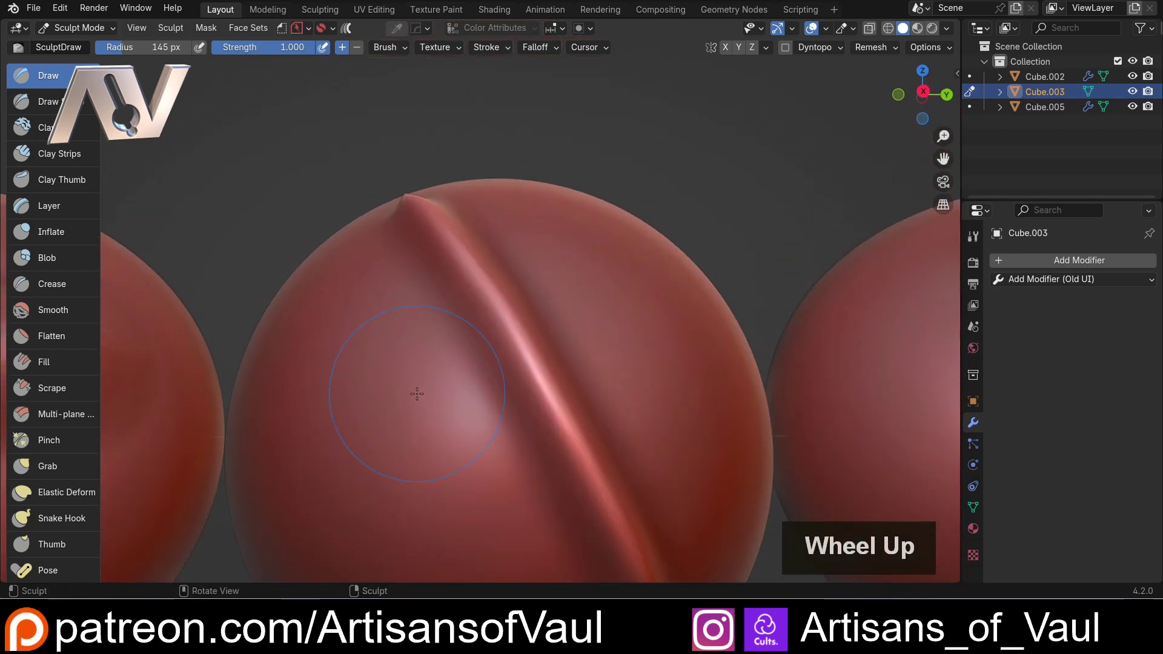
key(alt+q)
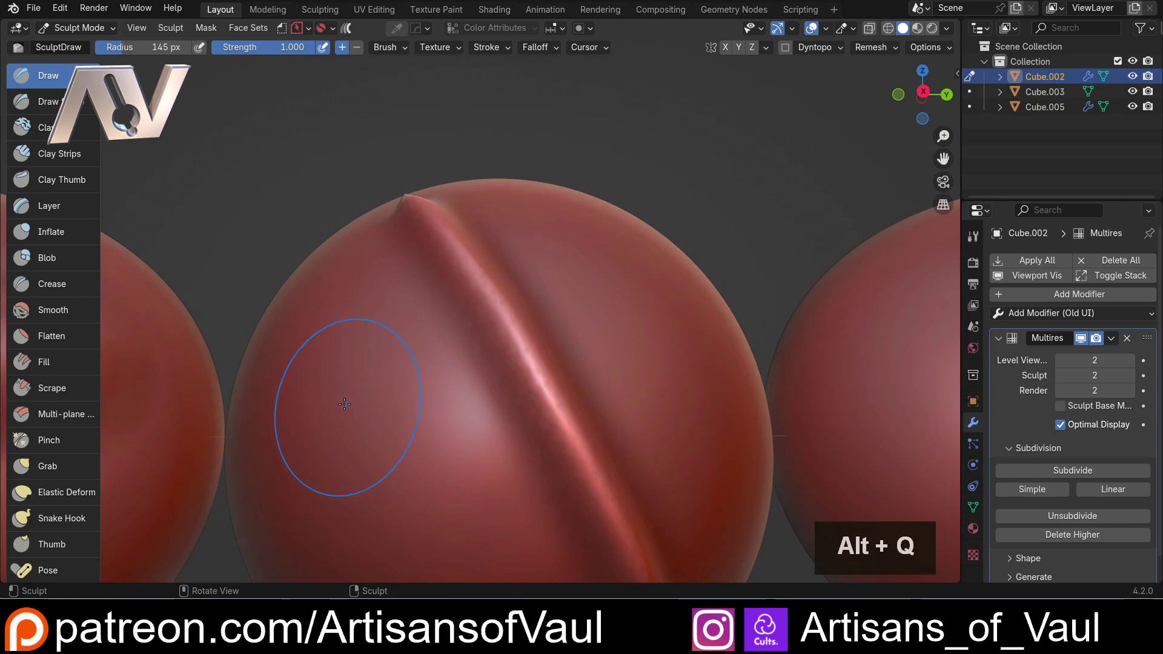
mouse_move(344, 404)
mouse_down()
mouse_move(606, 381)
mouse_move(760, 347)
mouse_up()
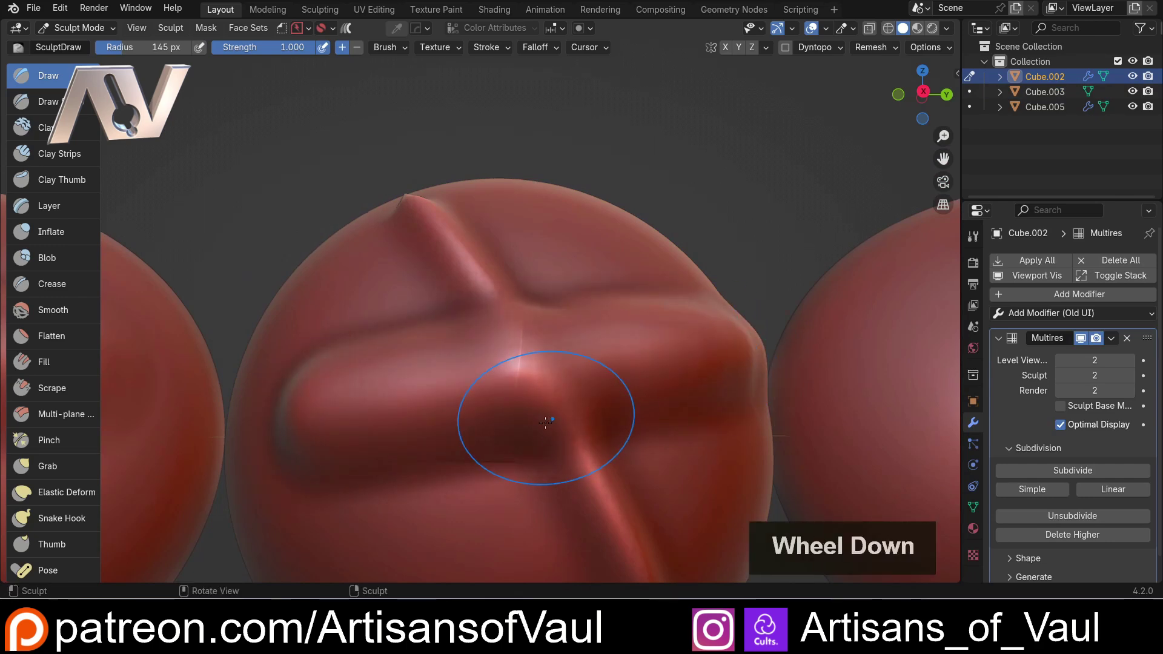
scroll(545, 422, down, 3)
middle_drag(545, 422, 539, 332)
scroll(543, 330, up, 2)
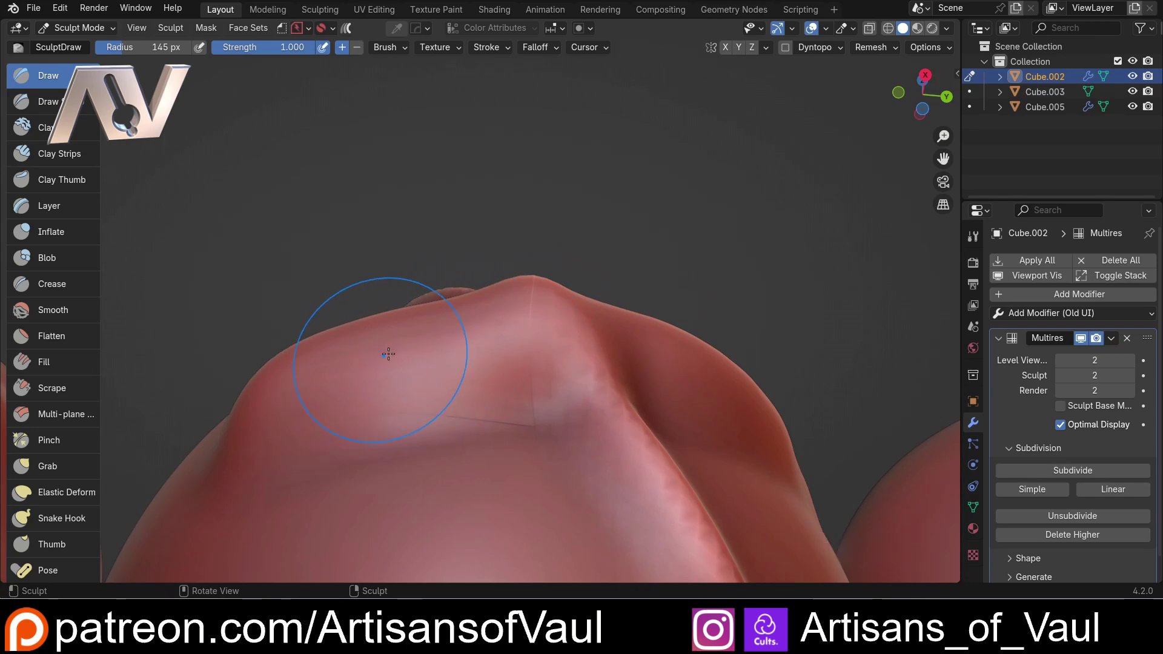
scroll(442, 325, down, 3)
middle_drag(441, 324, 450, 449)
scroll(450, 449, down, 3)
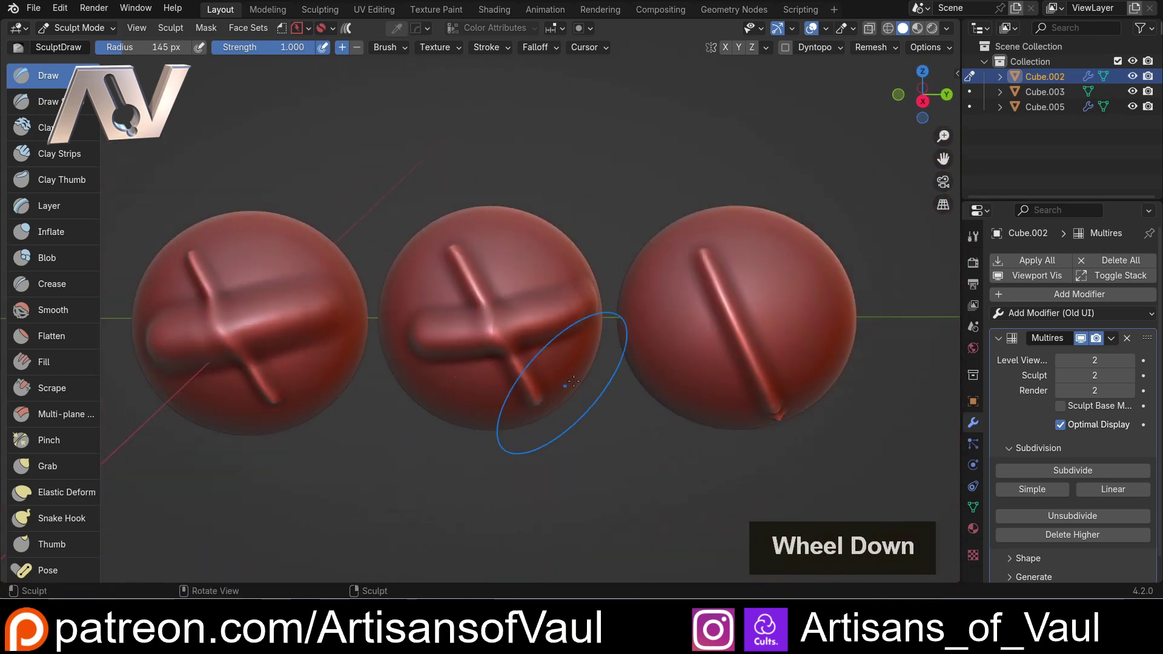
Step: Switch sculpting to the Multiresolution sphere Cube.005 and lower its viewport and sculpt levels to 0
shift+middle_drag(558, 350, 364, 347)
scroll(428, 324, up, 3)
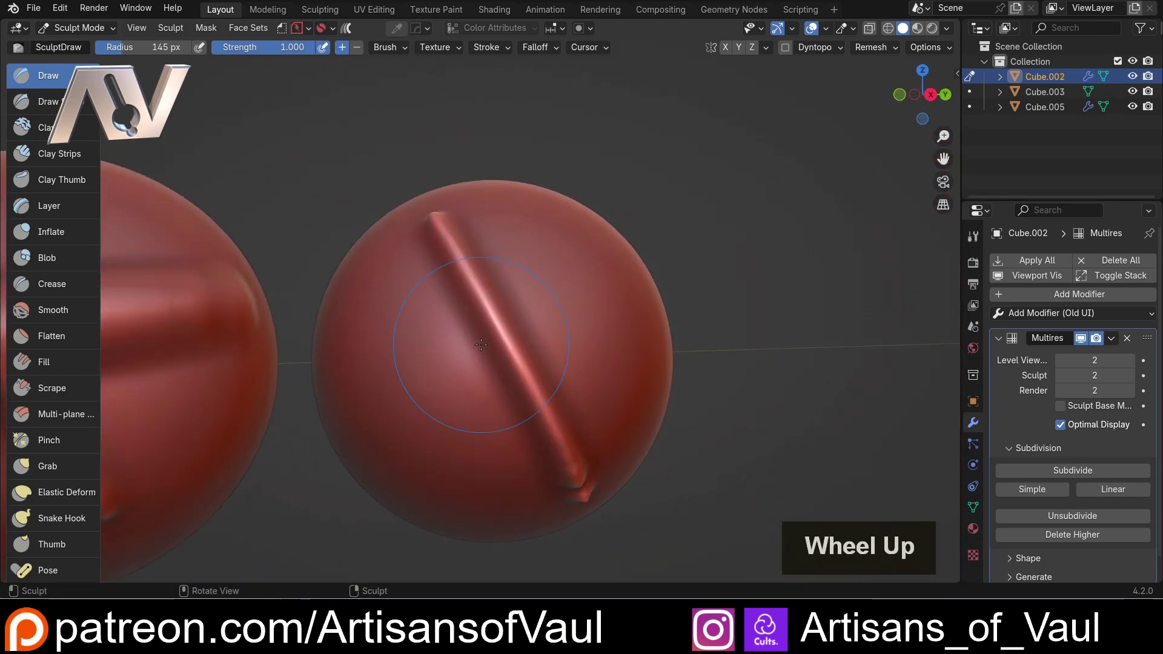
key(alt+q)
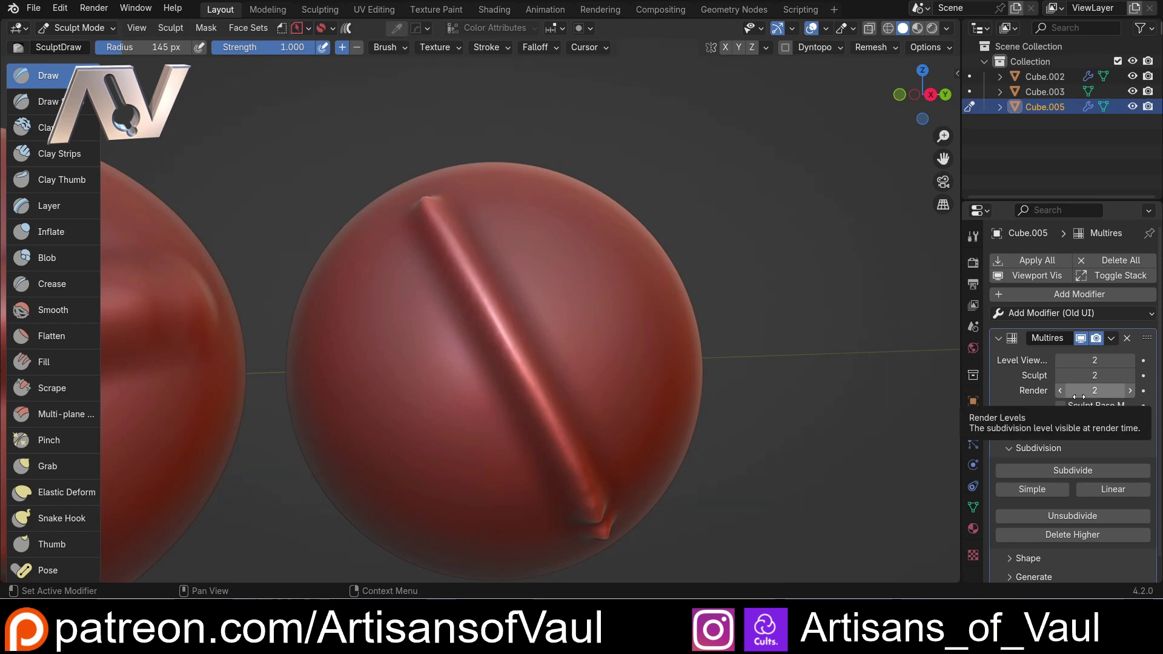
click(1060, 361)
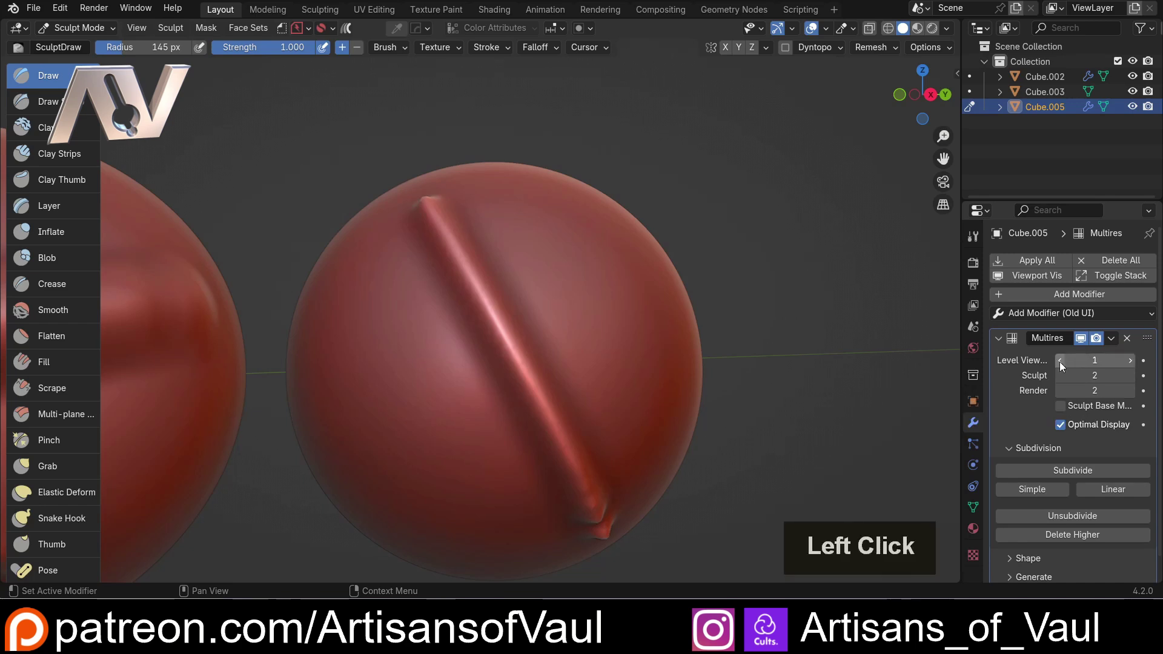
click(1059, 376)
click(1059, 376)
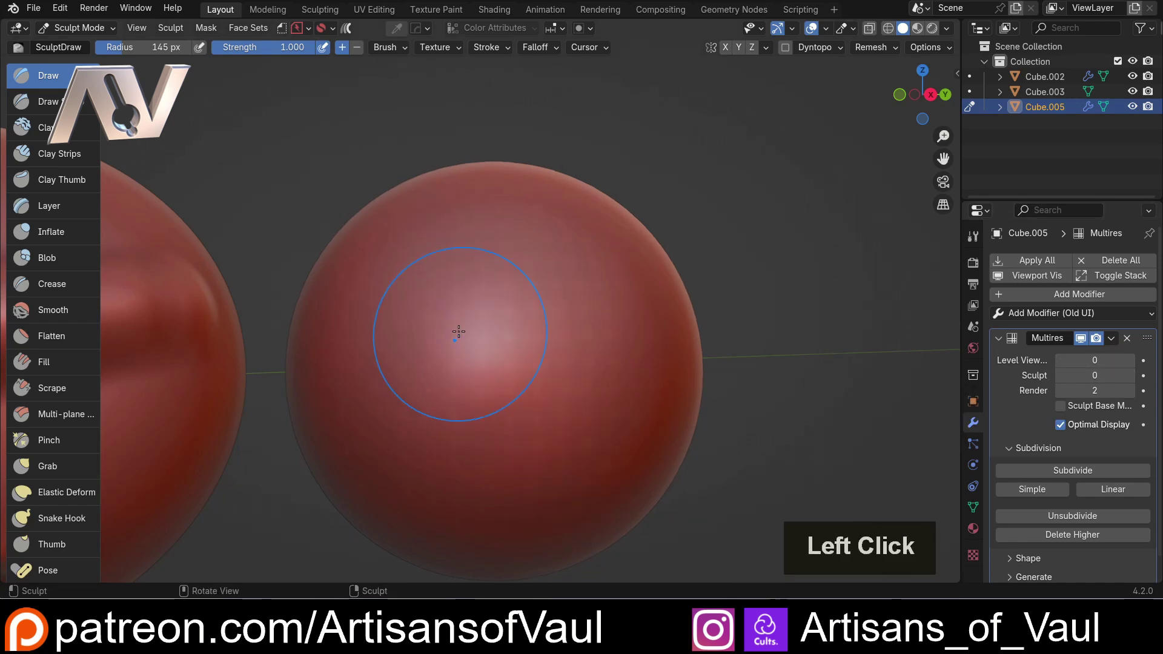
Step: Sculpt a broad horizontal Draw stroke across Cube.005 at subdivision level 0
scroll(460, 330, down, 3)
scroll(457, 338, up, 3)
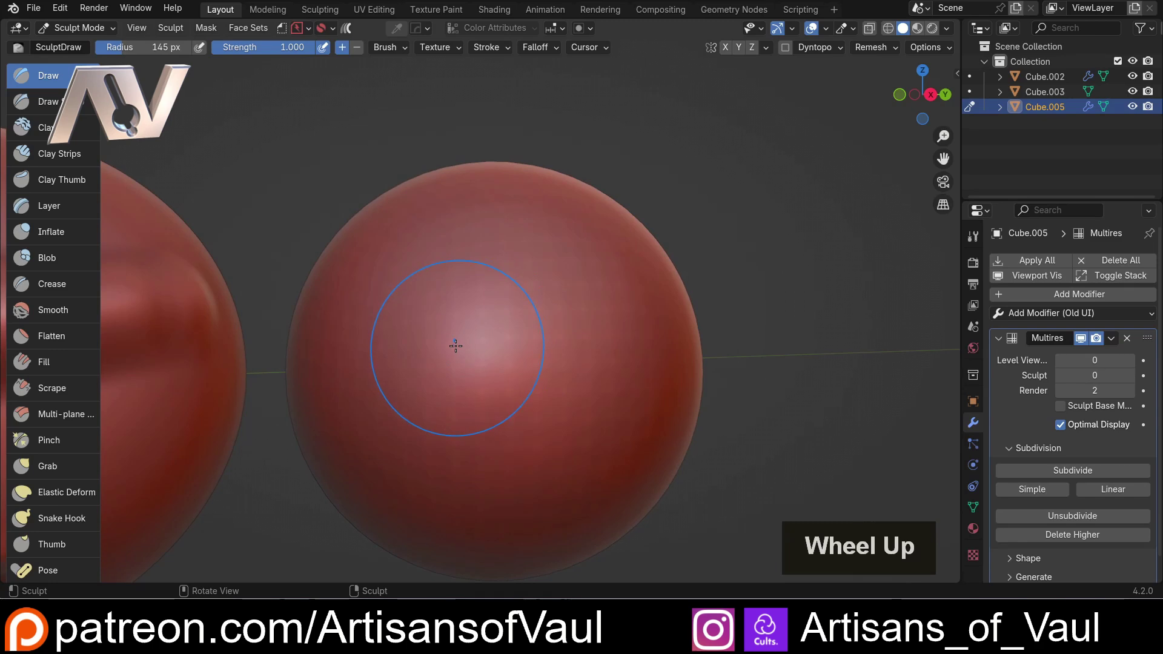
mouse_move(455, 346)
middle_down()
mouse_move(363, 273)
mouse_move(114, 121)
middle_up()
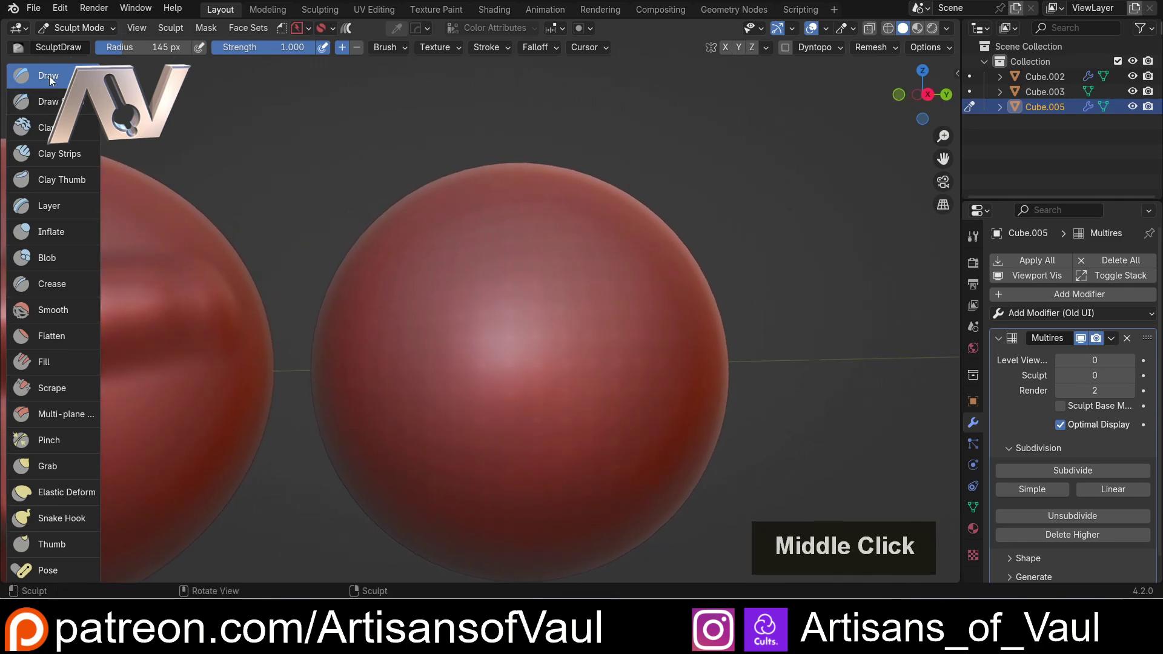
scroll(246, 195, down, 3)
shift+middle_drag(246, 195, 288, 325)
scroll(472, 318, up, 2)
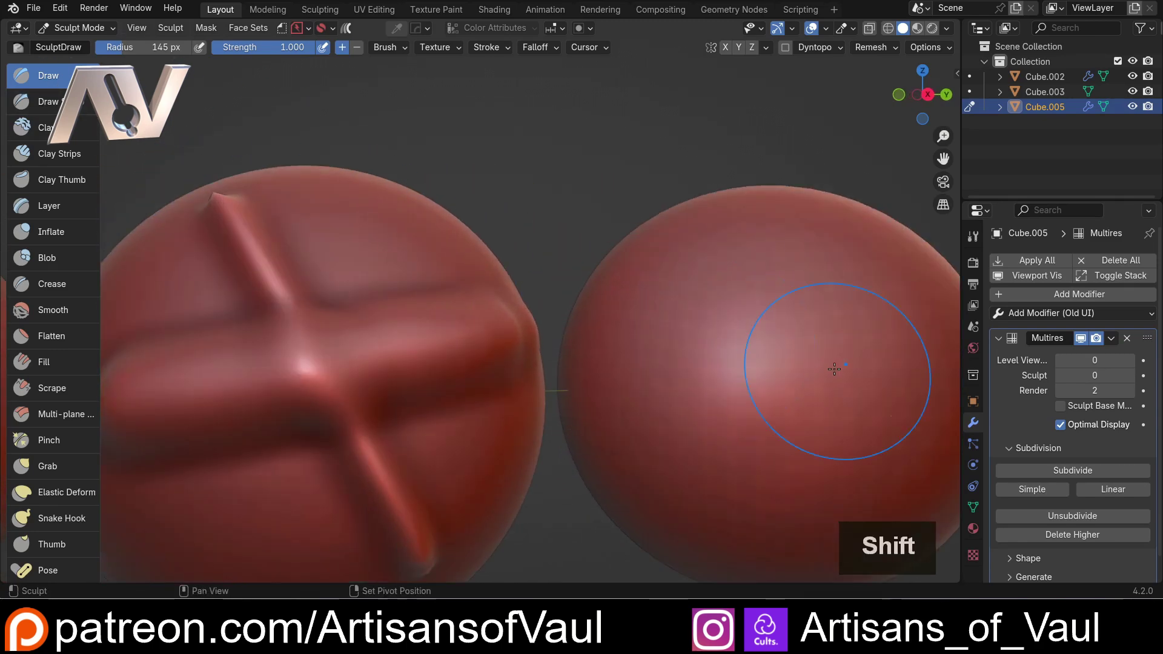
shift+middle_drag(836, 368, 572, 351)
mouse_move(344, 347)
mouse_down()
mouse_move(544, 320)
mouse_move(675, 325)
mouse_up()
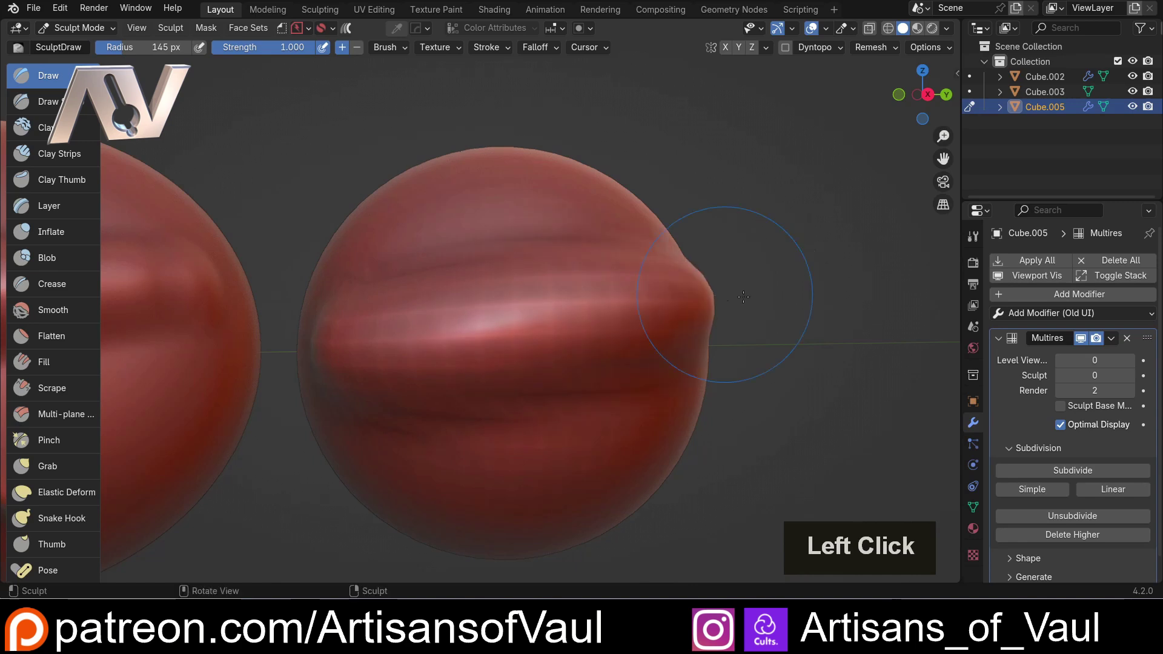
Step: Examine the low-level stroke on Cube.005 from several angles and compare it with the middle sphere
scroll(649, 376, down, 5)
mouse_move(428, 311)
middle_down()
mouse_move(397, 364)
mouse_move(441, 329)
middle_up()
scroll(441, 329, up, 3)
scroll(468, 267, down, 1)
middle_drag(468, 267, 433, 363)
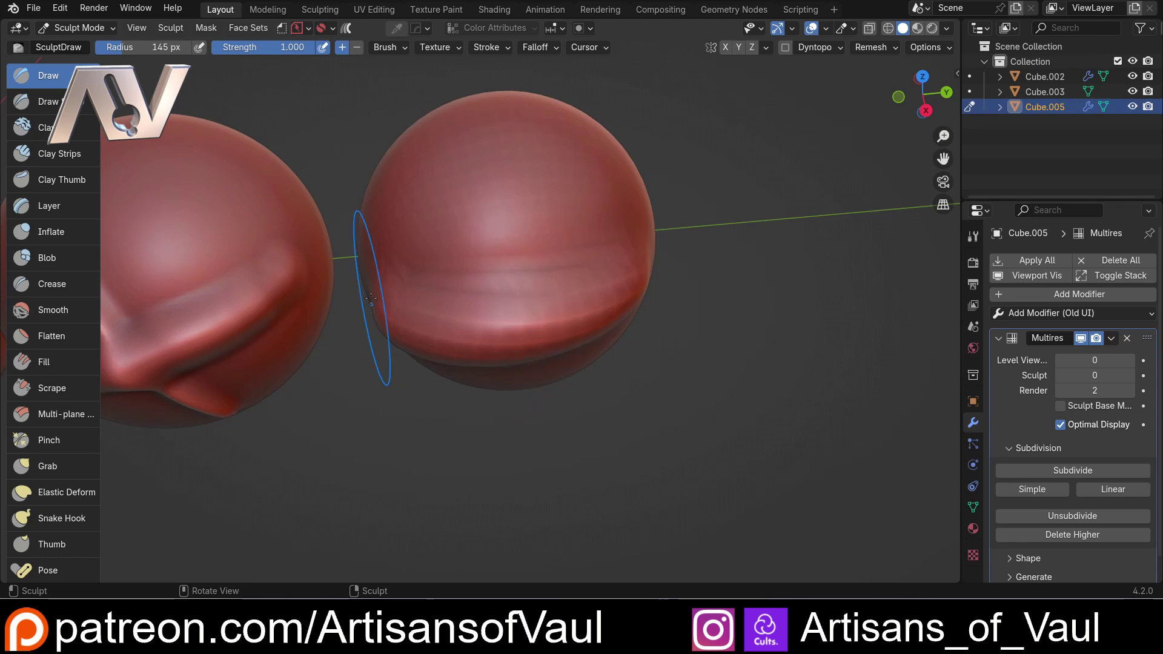
shift+middle_drag(364, 289, 321, 194)
middle_drag(534, 333, 582, 285)
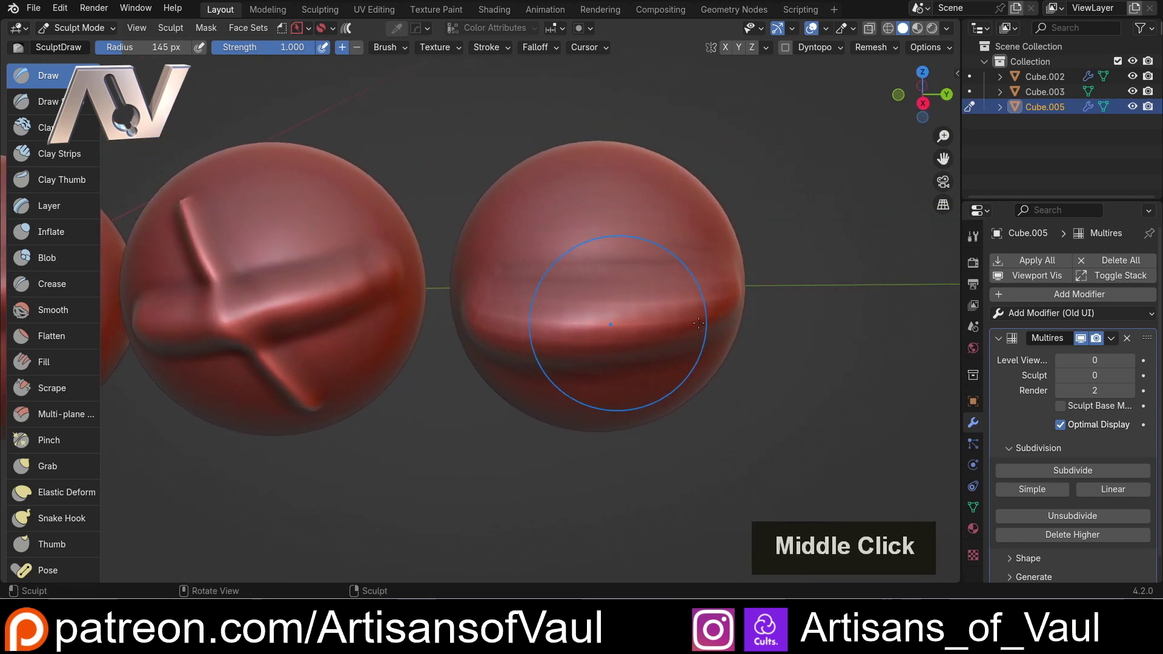
Step: Raise the Multiresolution viewport and sculpt levels of Cube.005 back to 2
click(1130, 359)
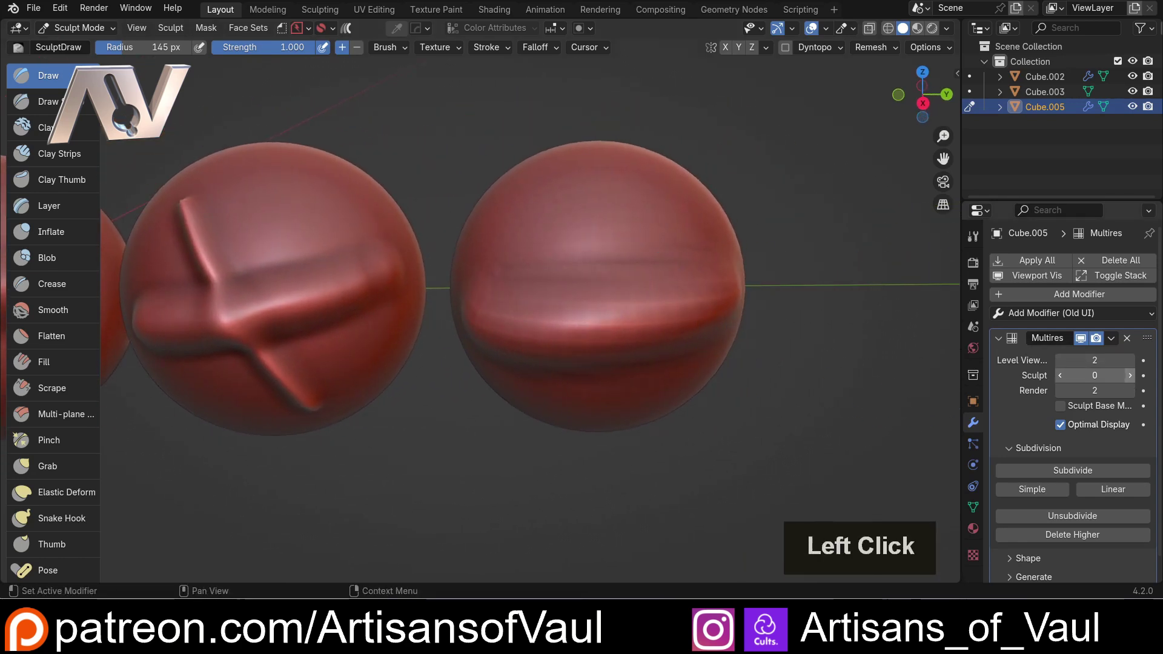
double_click(1129, 376)
scroll(612, 406, up, 2)
mouse_move(599, 402)
middle_down()
mouse_move(601, 307)
mouse_move(655, 392)
mouse_move(691, 267)
middle_up()
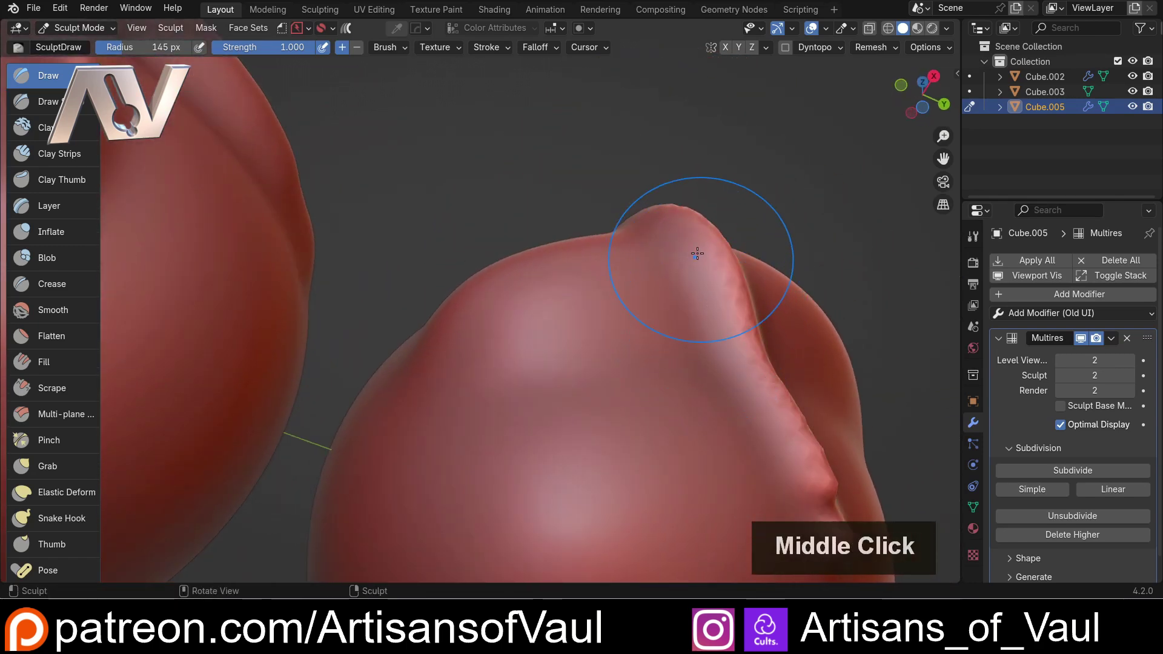
Step: Examine how the broad and sharp ridges combine on Cube.005, comparing them with the crossing ridges on the other spheres
middle_drag(771, 350, 632, 301)
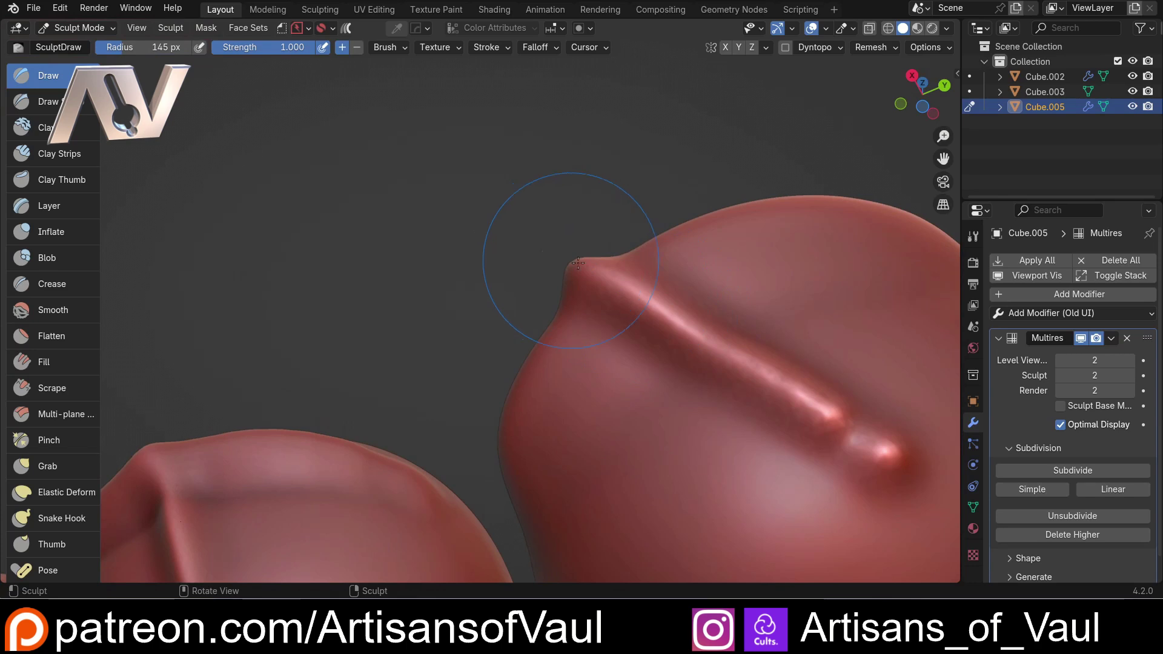
middle_drag(578, 262, 571, 324)
mouse_move(519, 247)
middle_down()
mouse_move(563, 272)
mouse_move(565, 225)
middle_up()
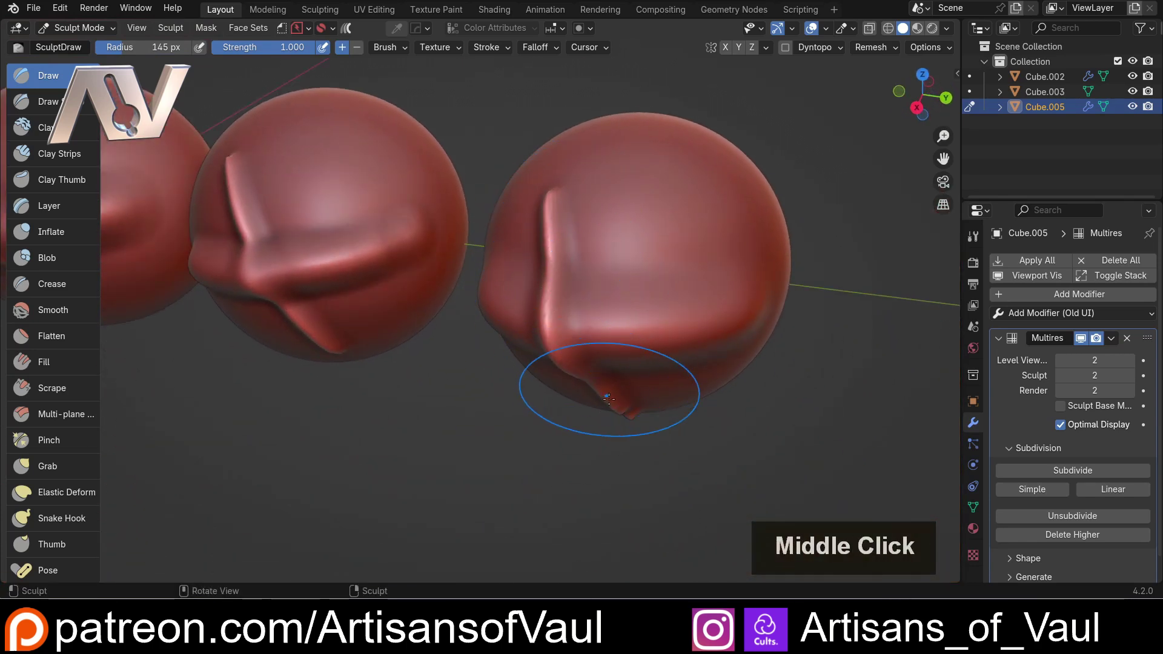
middle_drag(608, 398, 826, 347)
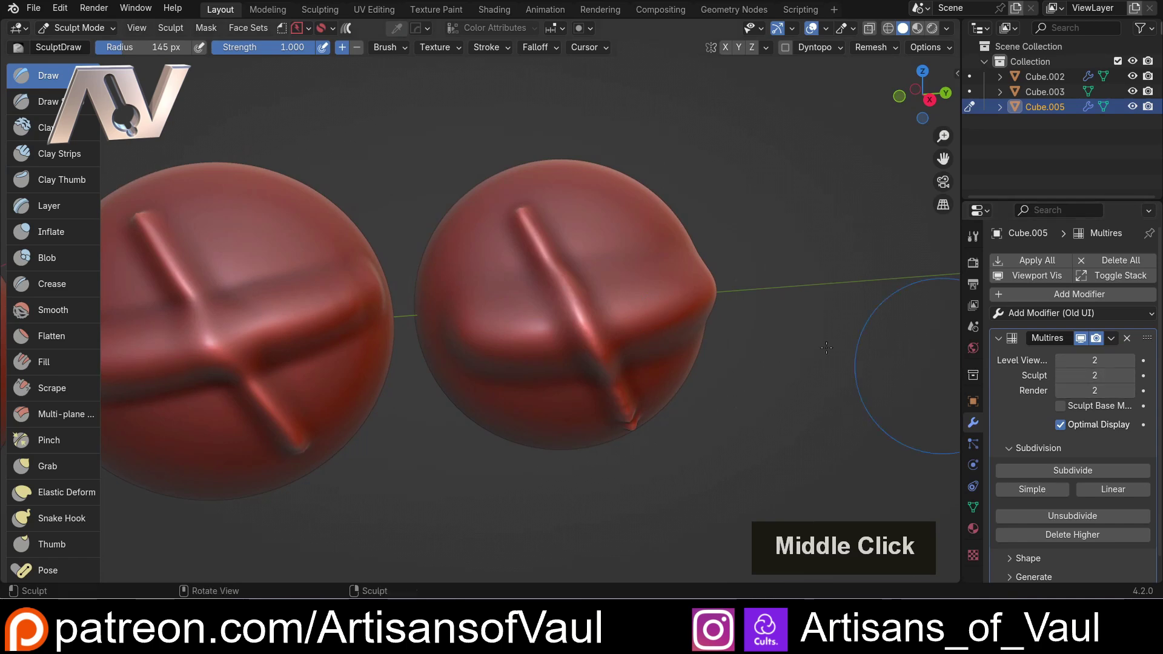
scroll(532, 325, up, 3)
middle_drag(680, 428, 673, 254)
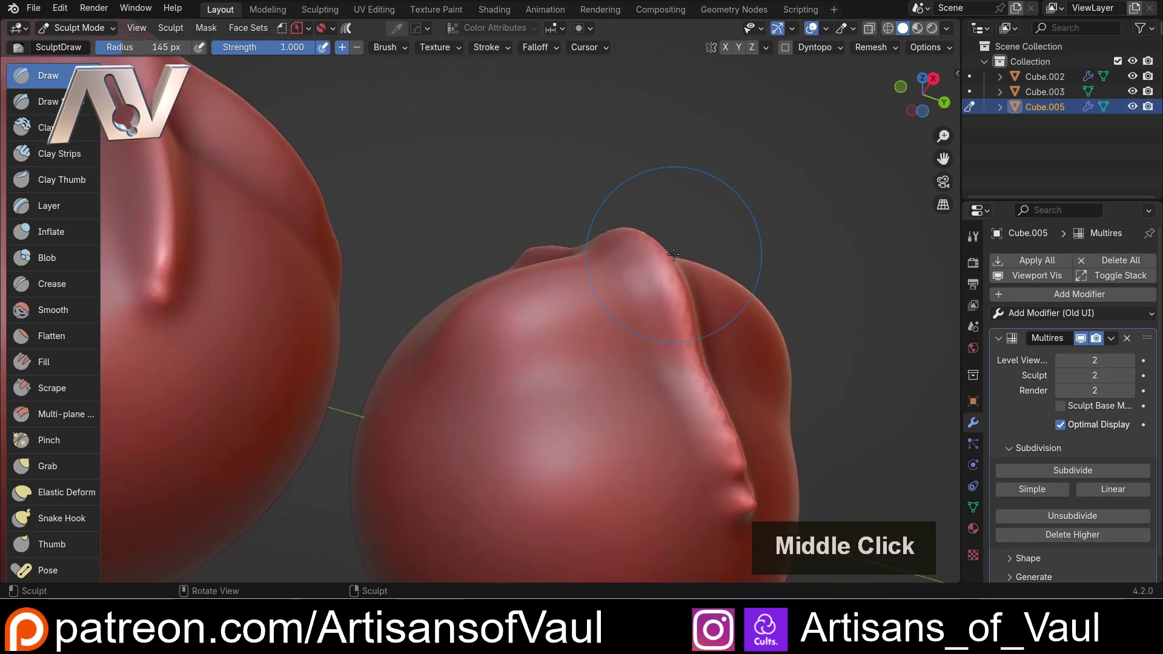
scroll(550, 325, down, 3)
middle_drag(550, 325, 522, 384)
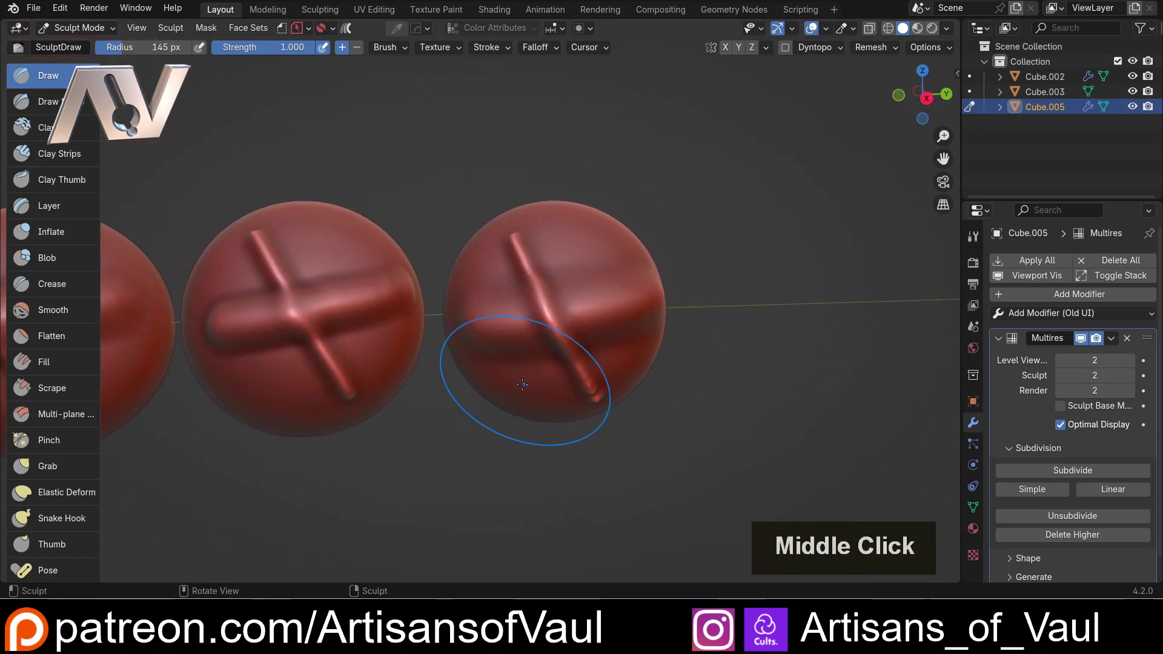
scroll(523, 384, up, 2)
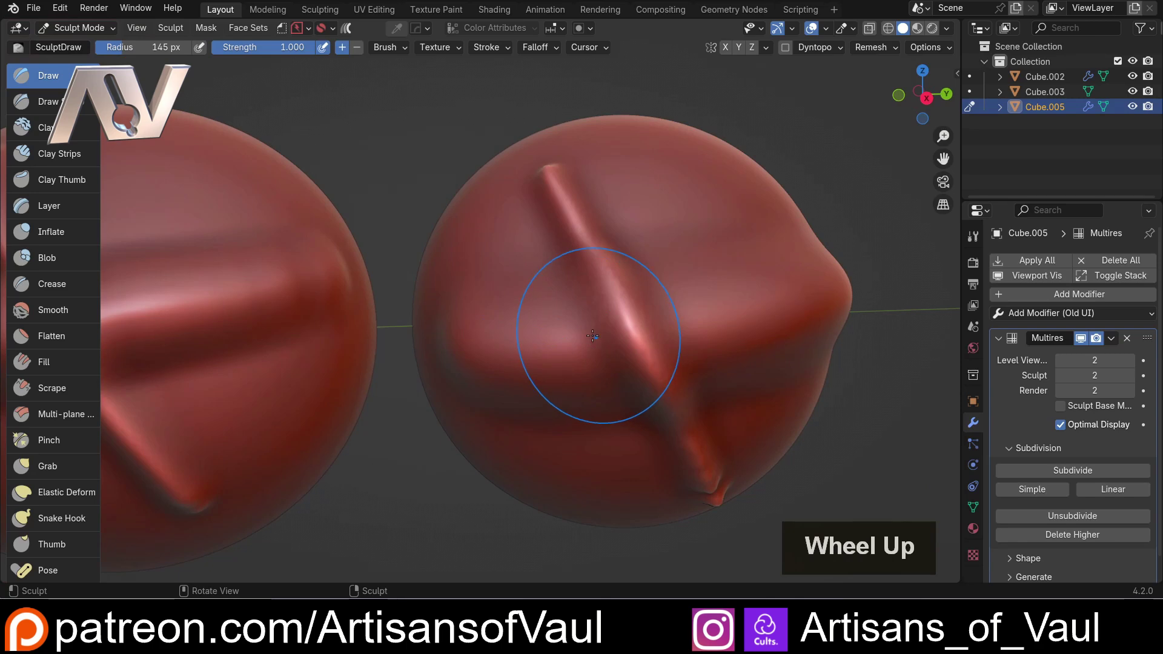
scroll(370, 354, down, 3)
shift+middle_drag(370, 354, 390, 414)
scroll(473, 363, up, 3)
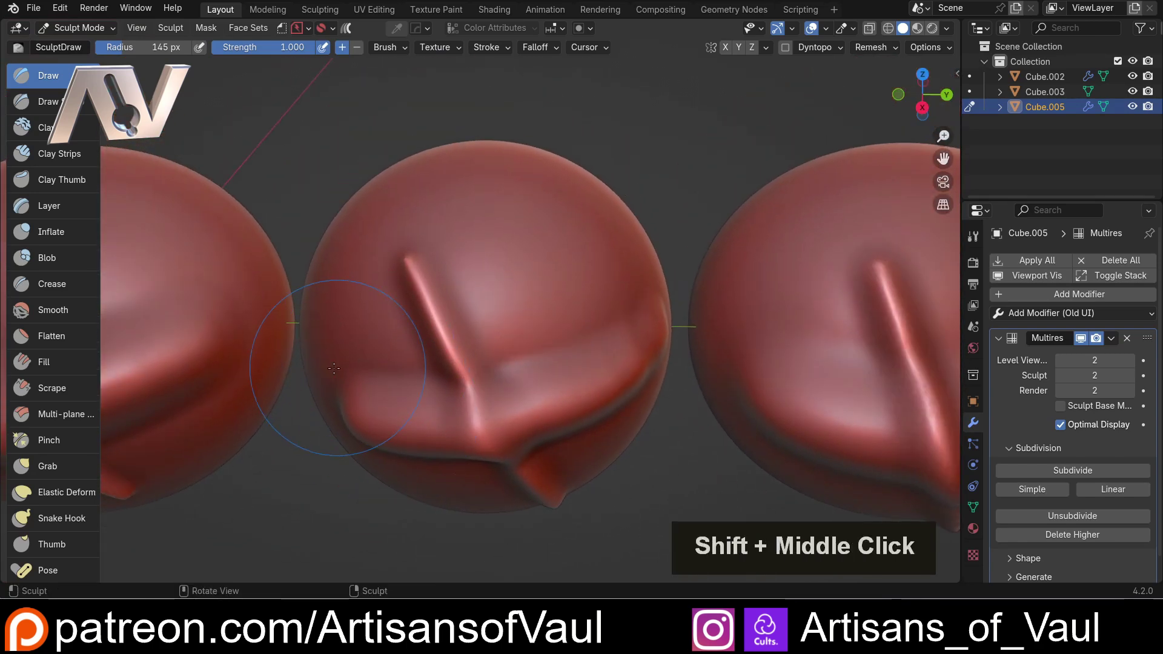
shift+middle_drag(333, 368, 520, 367)
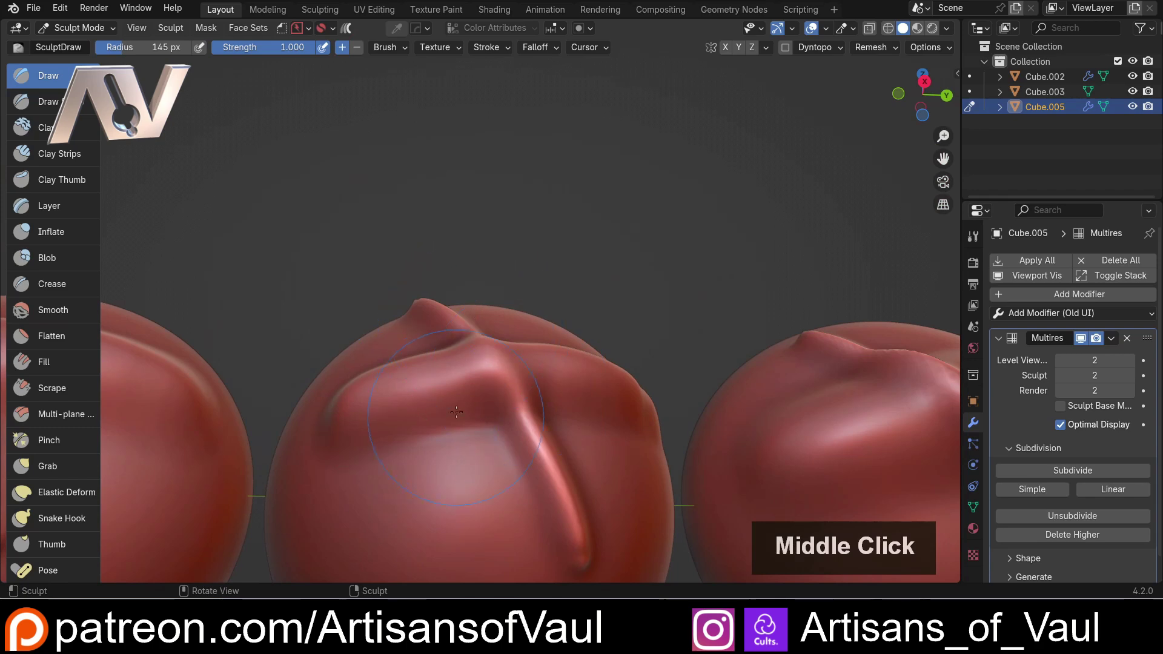
Step: Switch sculpting to the middle Multiresolution sphere and draw a broad Draw stroke across its unsculpted back
middle_drag(456, 412, 377, 333)
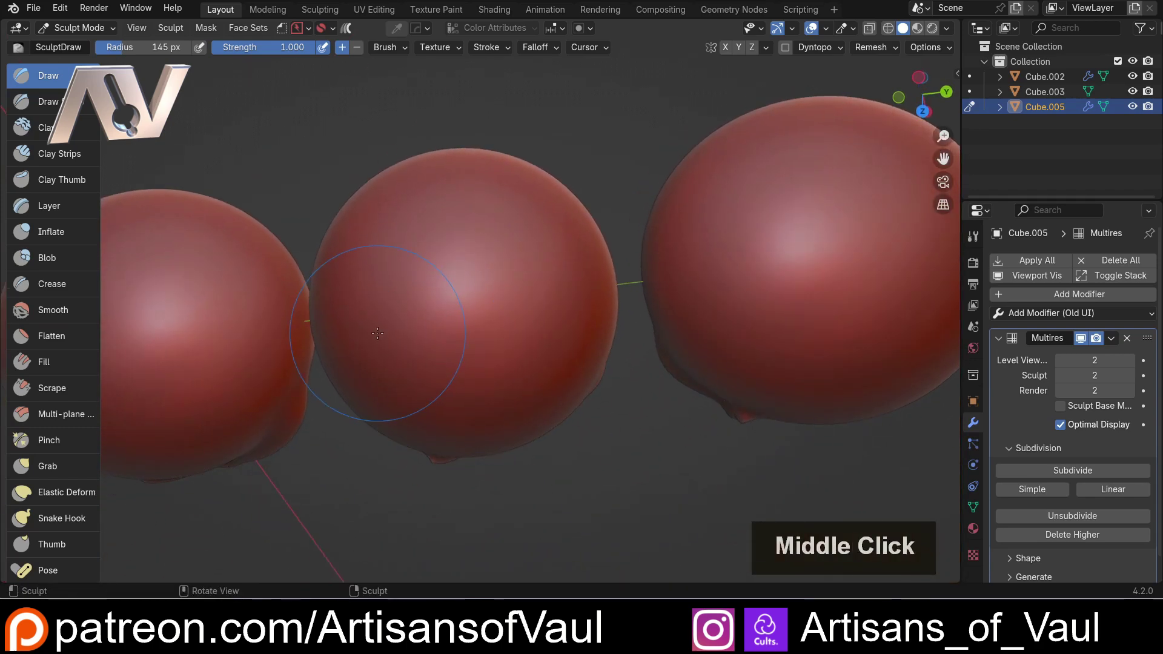
key(alt+q)
mouse_move(366, 336)
mouse_down()
mouse_move(372, 351)
mouse_move(528, 252)
mouse_move(576, 261)
mouse_up()
mouse_move(575, 260)
middle_down()
mouse_move(436, 250)
mouse_move(384, 229)
mouse_move(437, 219)
middle_up()
Step: Sculpt a lengthwise Draw Sharp stroke with a 39 px radius across the broad ridge on the middle sphere's back
click(45, 101)
scroll(434, 242, up, 3)
key(f)
scroll(403, 193, down, 3)
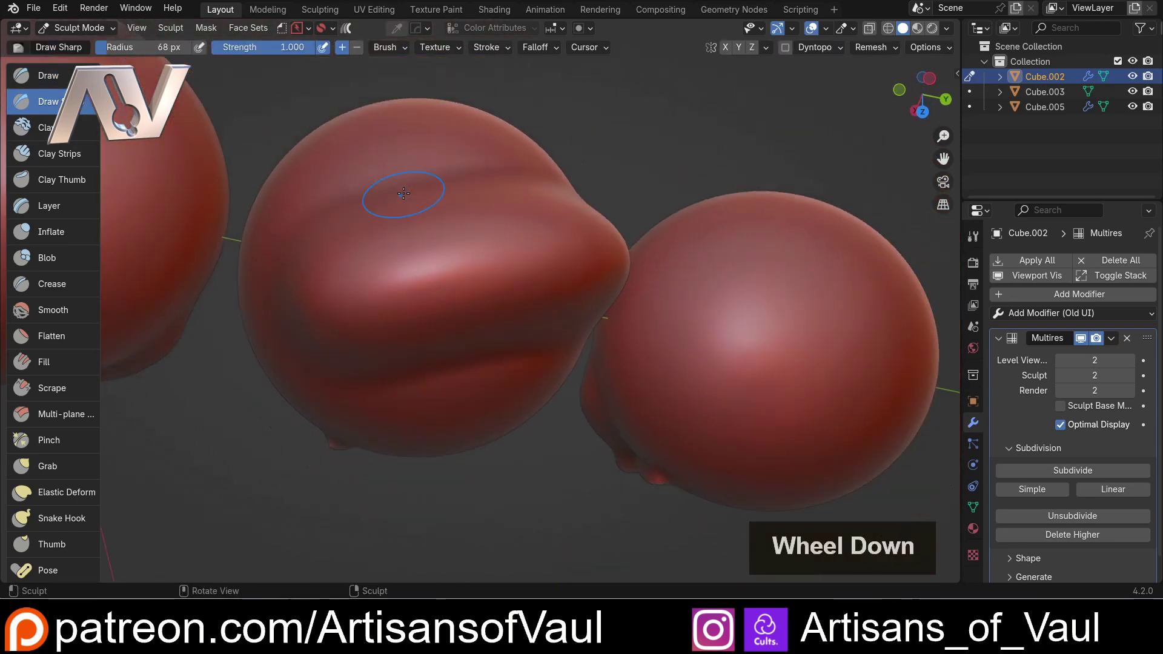
key(f)
click(414, 163)
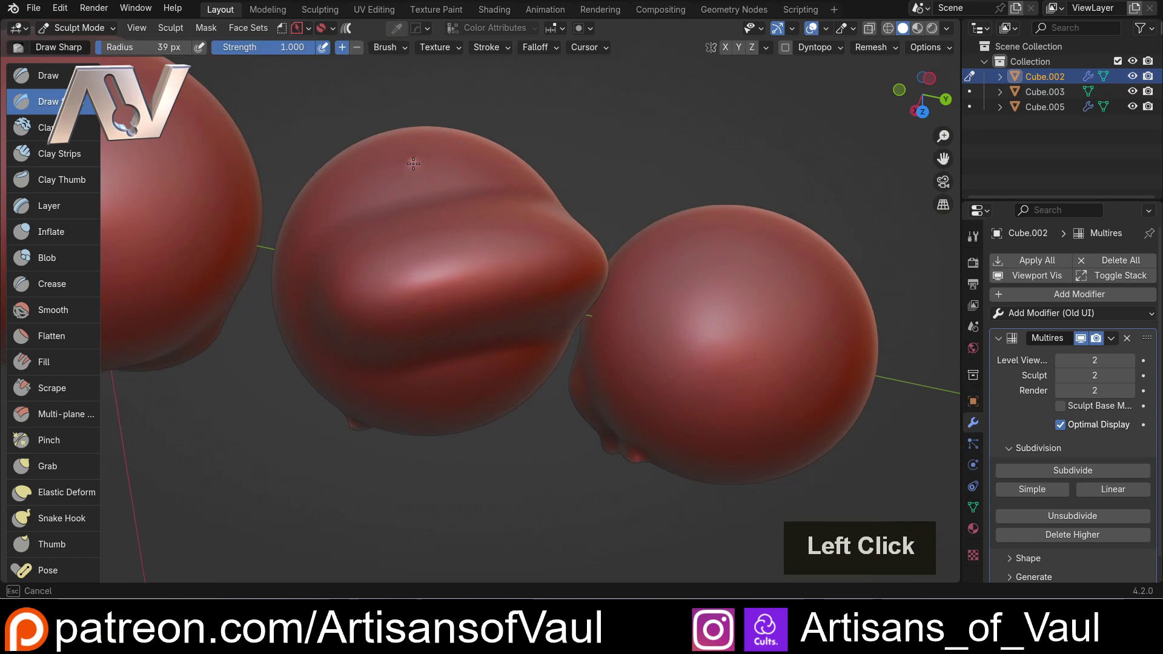
mouse_move(414, 162)
mouse_down()
mouse_move(457, 411)
mouse_move(449, 424)
mouse_up()
mouse_move(448, 424)
middle_down()
mouse_move(490, 295)
mouse_move(518, 306)
middle_up()
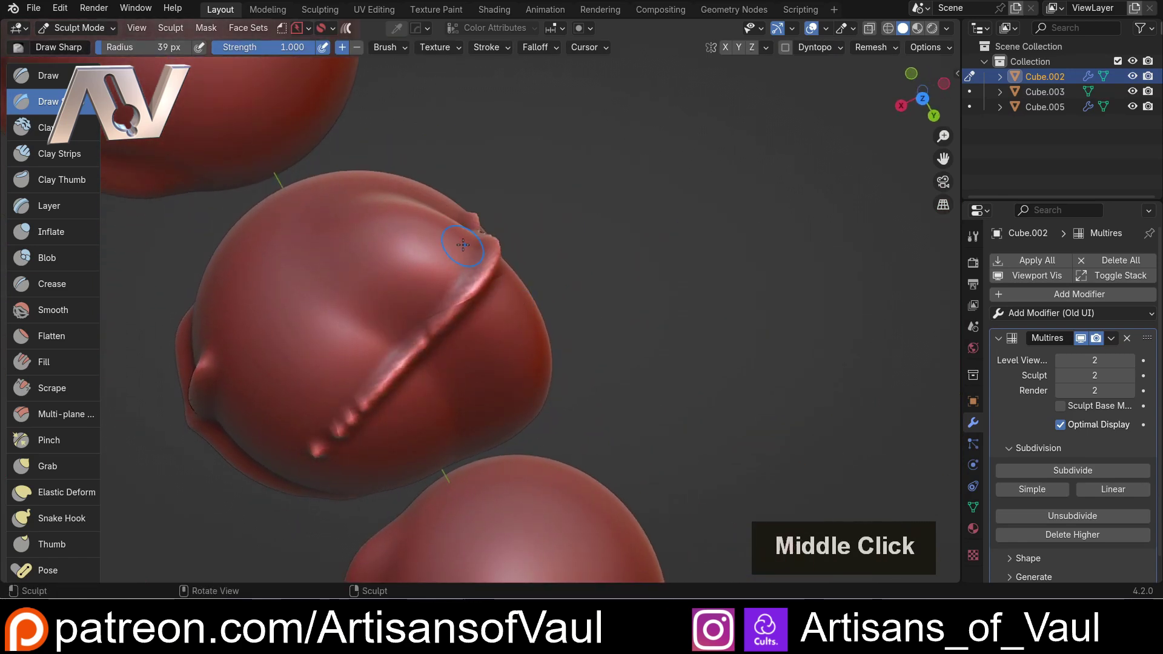
mouse_move(463, 244)
middle_down()
mouse_move(479, 243)
mouse_move(451, 445)
middle_up()
Step: Switch sculpting to Cube.003 and draw a broad Draw stroke with a 126 px radius across its unsculpted back
scroll(482, 245, down, 2)
shift+scroll(383, 283, down, 1)
mouse_move(382, 282)
middle_down()
mouse_move(345, 320)
mouse_move(484, 257)
middle_up()
key(alt+q)
scroll(484, 257, up, 2)
mouse_move(485, 258)
middle_down()
mouse_move(466, 269)
mouse_move(492, 247)
mouse_move(416, 292)
middle_up()
click(41, 79)
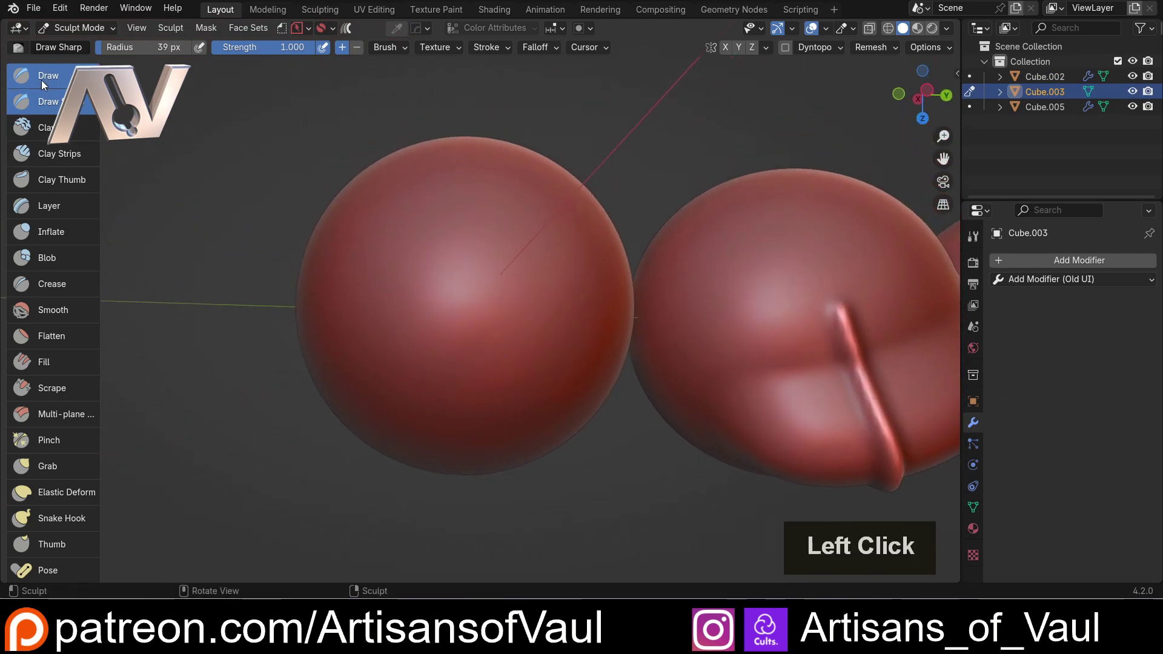
key(f)
click(401, 254)
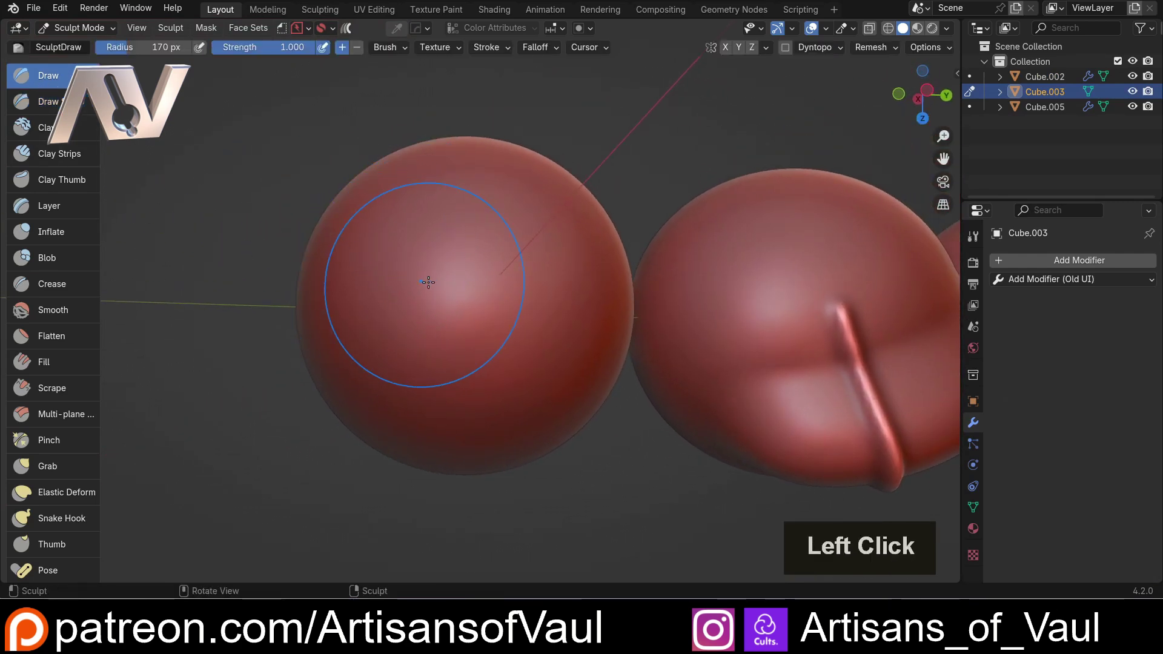
middle_drag(428, 280, 410, 304)
key(f)
click(399, 303)
mouse_move(345, 291)
mouse_down()
mouse_move(518, 278)
mouse_move(668, 243)
mouse_up()
Step: Sculpt a lengthwise Draw Sharp stroke with a 31 px radius across the broad ridge on Cube.003's back
click(48, 101)
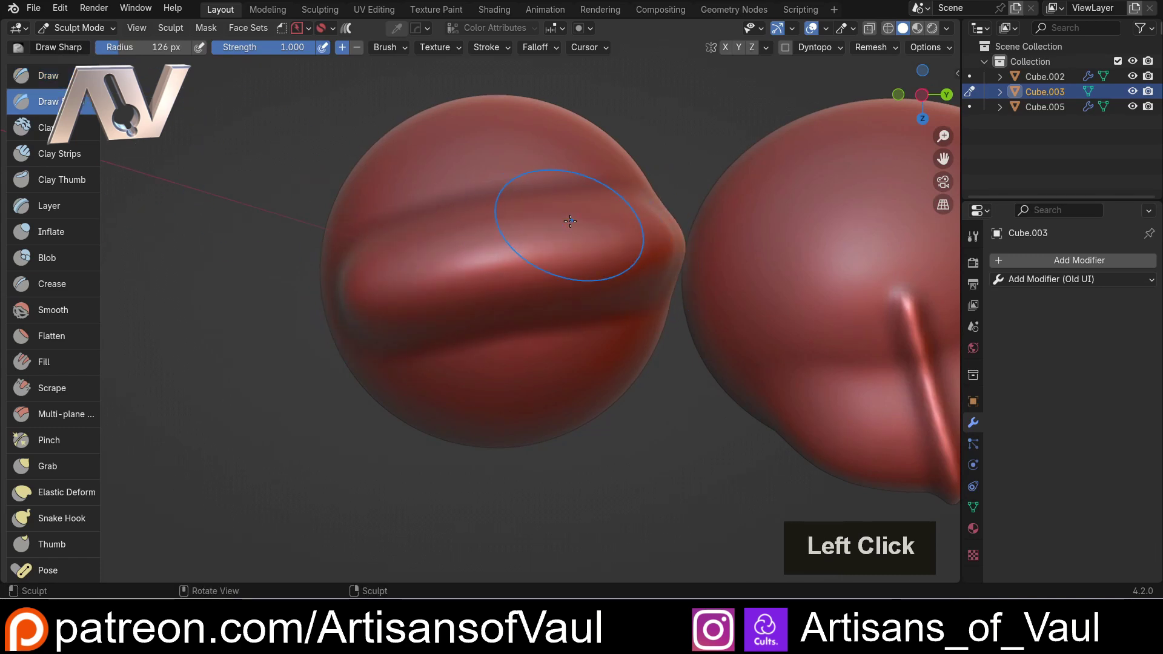
key(f)
click(521, 219)
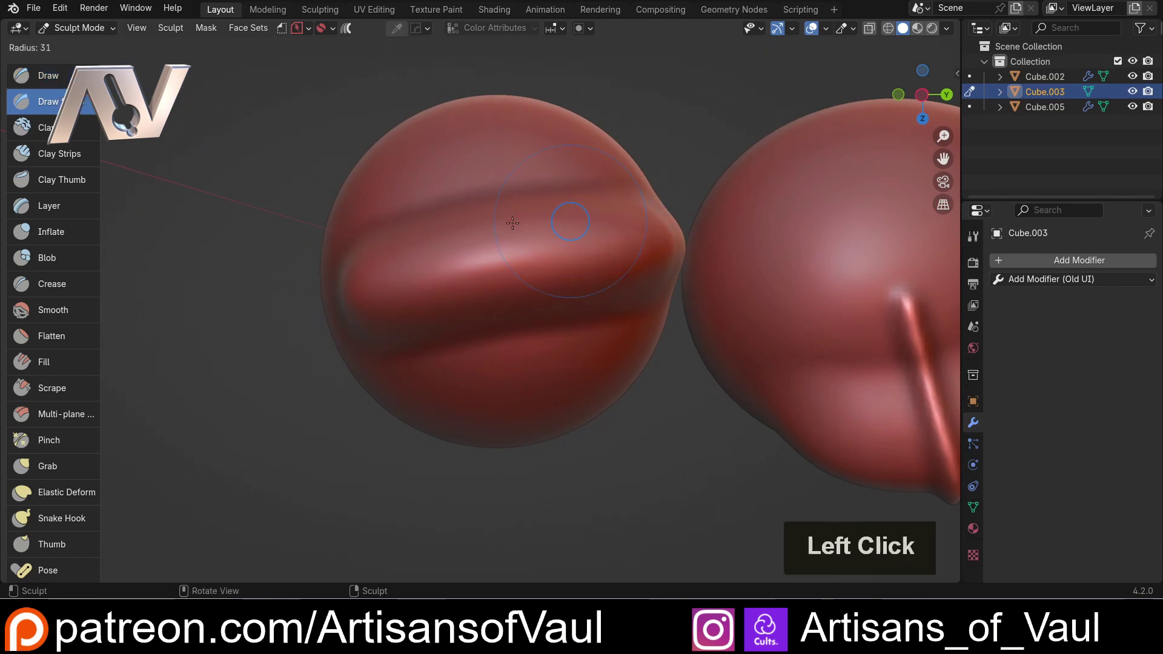
drag(462, 143, 540, 445)
Step: Examine the crossing ridges on Cube.003 from several angles and compare them with those on the two Multiresolution spheres
mouse_move(540, 445)
middle_down()
mouse_move(469, 329)
mouse_move(514, 229)
mouse_move(557, 235)
mouse_move(506, 252)
middle_up()
scroll(507, 253, down, 2)
shift+middle_drag(569, 283, 547, 302)
scroll(317, 293, up, 3)
middle_drag(317, 294, 247, 279)
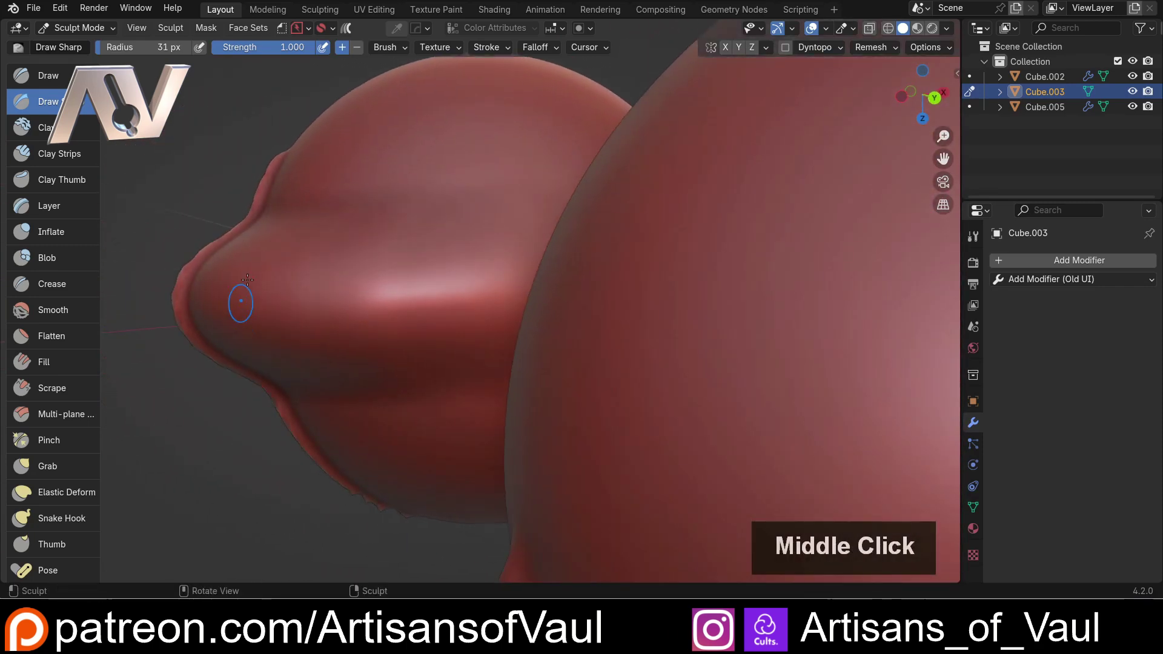
middle_drag(255, 374, 366, 228)
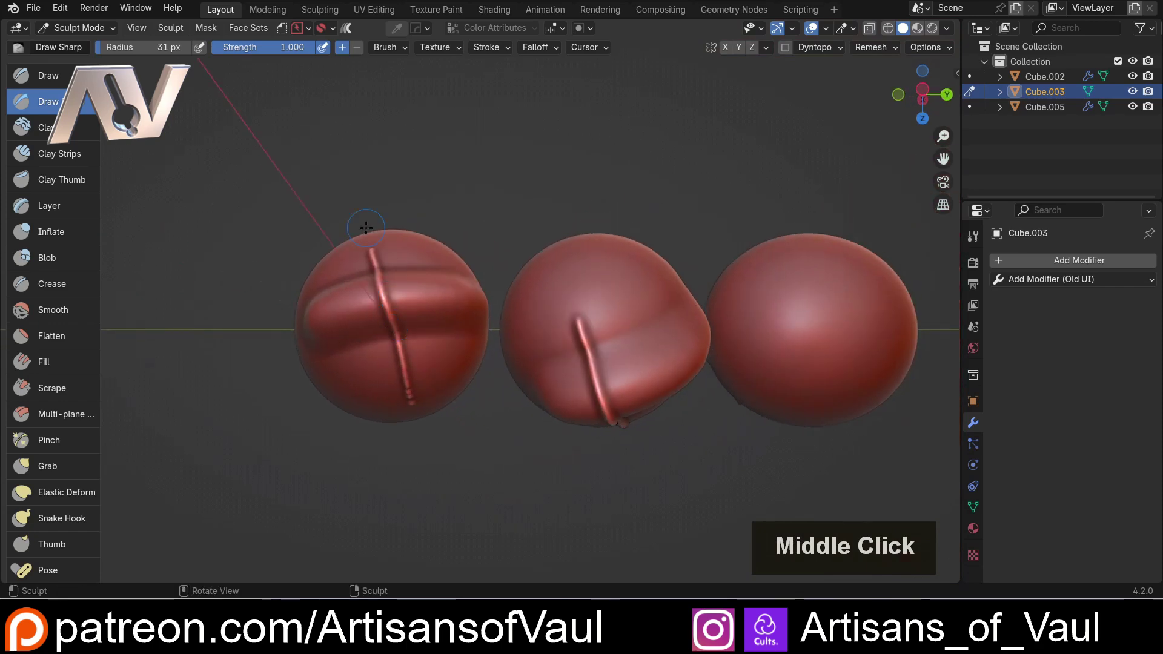
shift+middle_drag(563, 398, 515, 310)
scroll(508, 315, down, 2)
scroll(484, 296, up, 3)
scroll(373, 355, down, 2)
scroll(545, 363, up, 3)
scroll(682, 371, down, 2)
scroll(691, 332, up, 3)
scroll(601, 300, down, 4)
scroll(515, 310, down, 2)
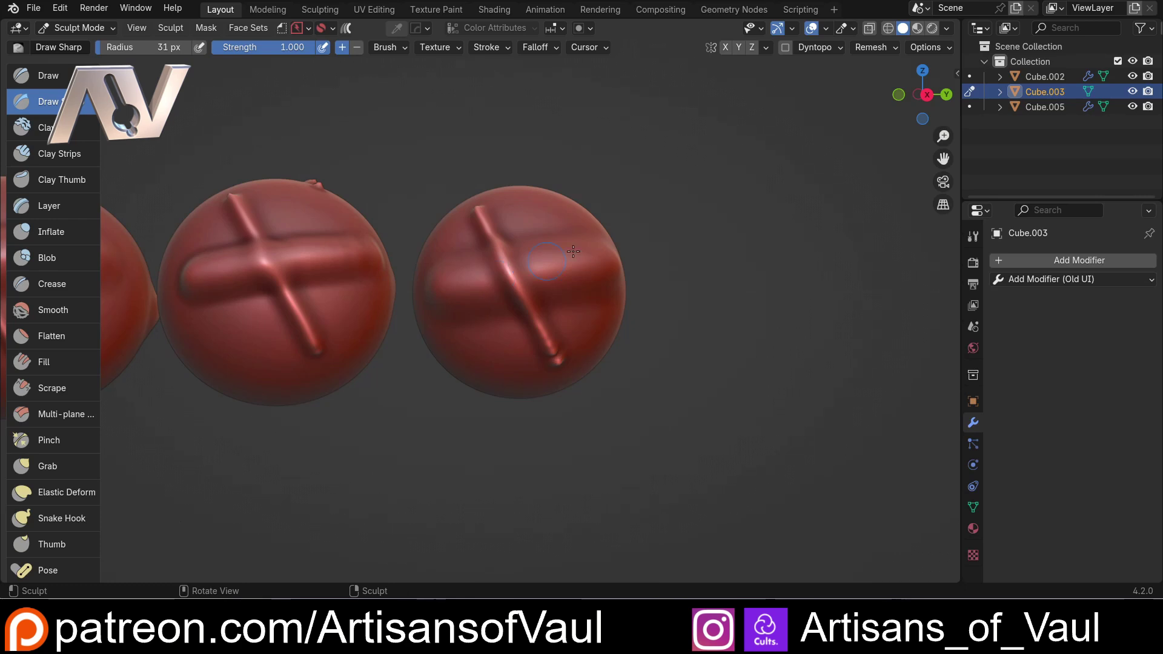
Step: Switch sculpting to Cube.005 and lower its Multiresolution viewport and sculpt levels to 0
click(969, 106)
double_click(1060, 372)
mouse_move(848, 330)
middle_down()
mouse_move(536, 320)
mouse_move(583, 255)
middle_up()
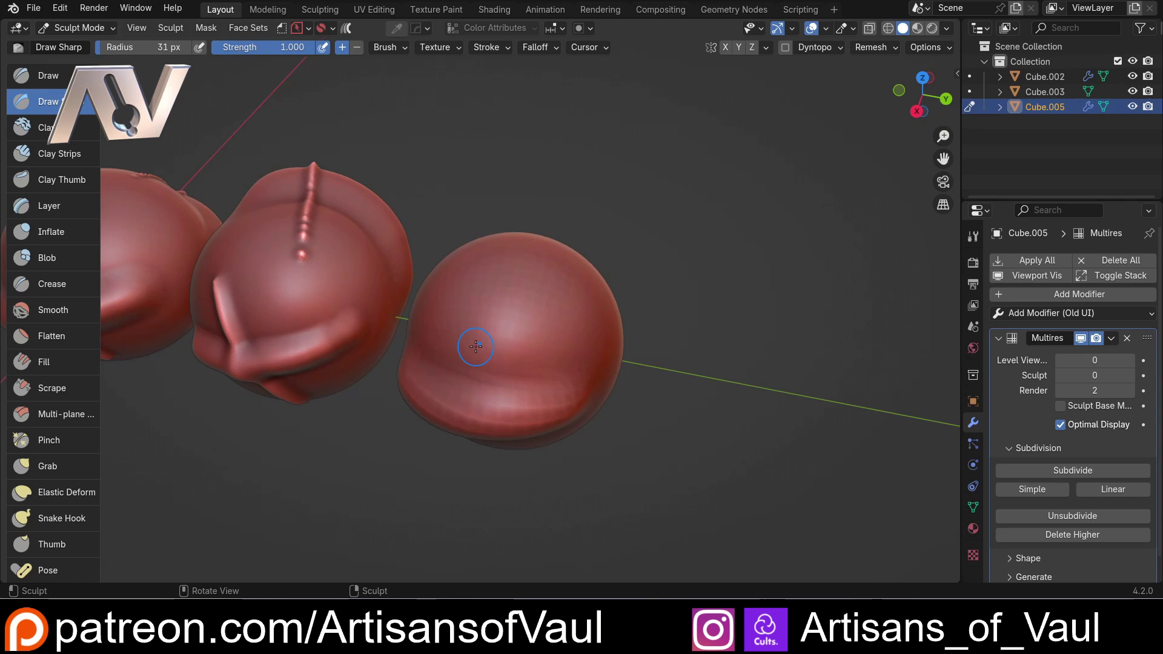
Step: Activate the Draw brush, give it a new texture, and set the texture mapping to Area Plane
key(x)
middle_drag(476, 346, 732, 379)
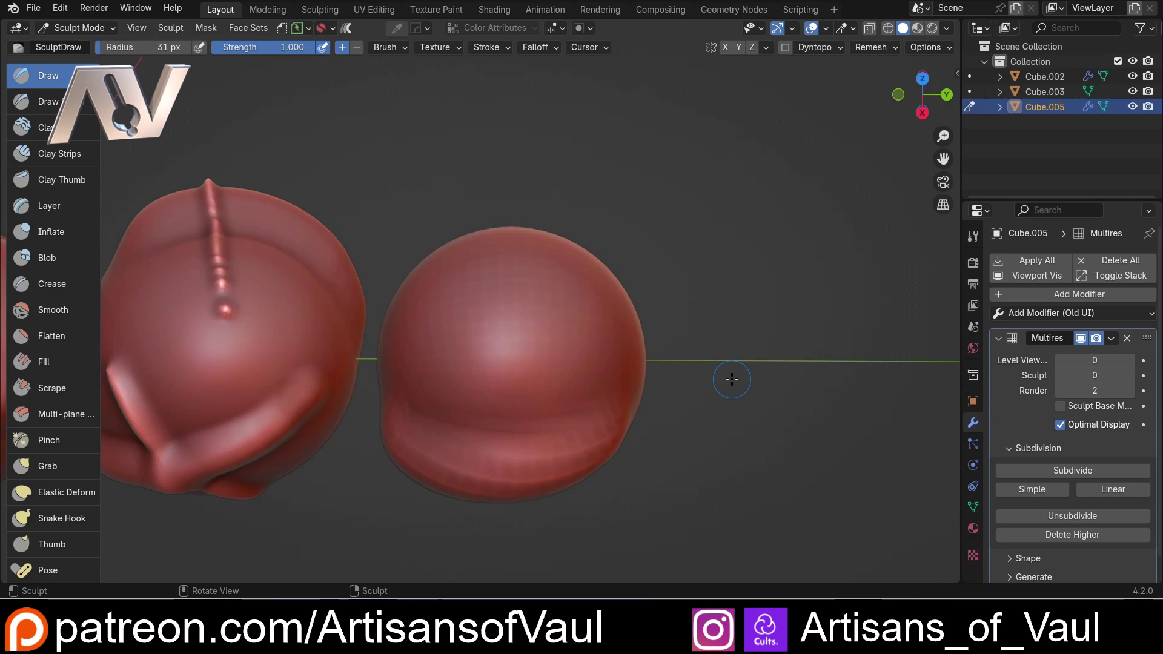
click(972, 237)
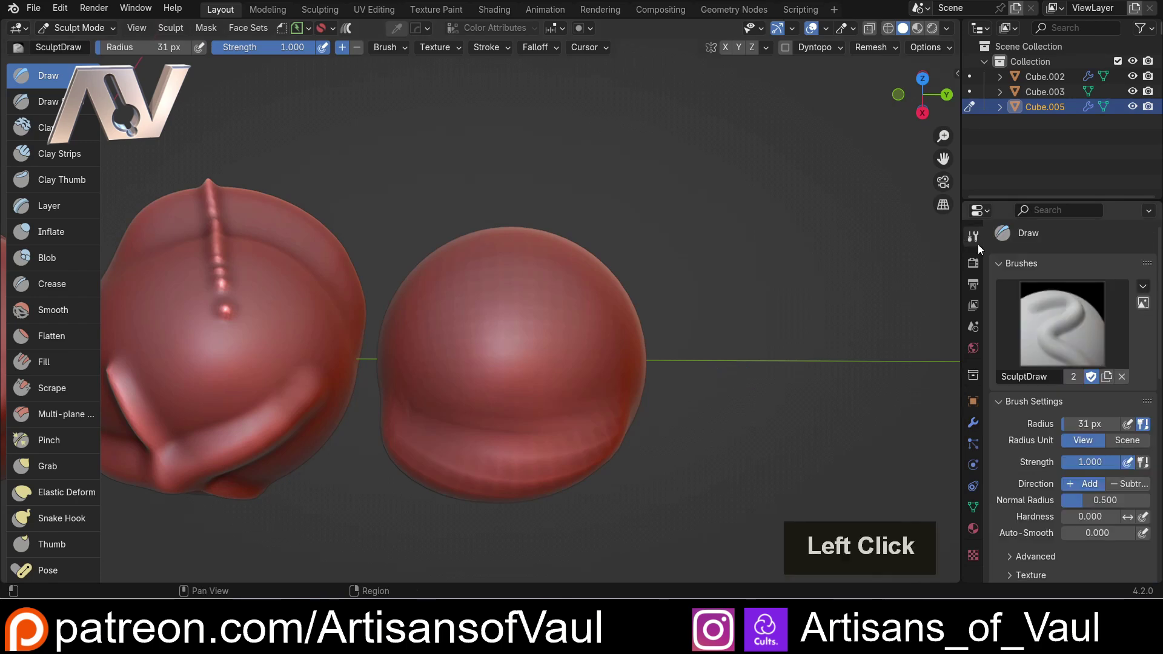
click(1051, 328)
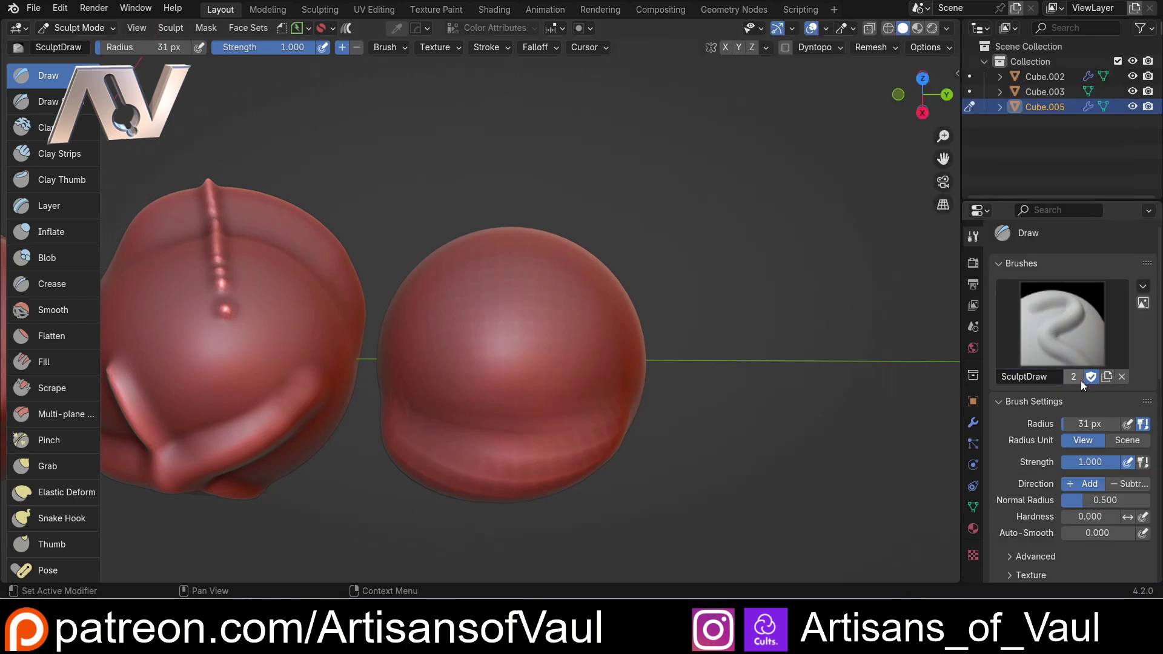
scroll(1088, 383, down, 3)
click(1015, 485)
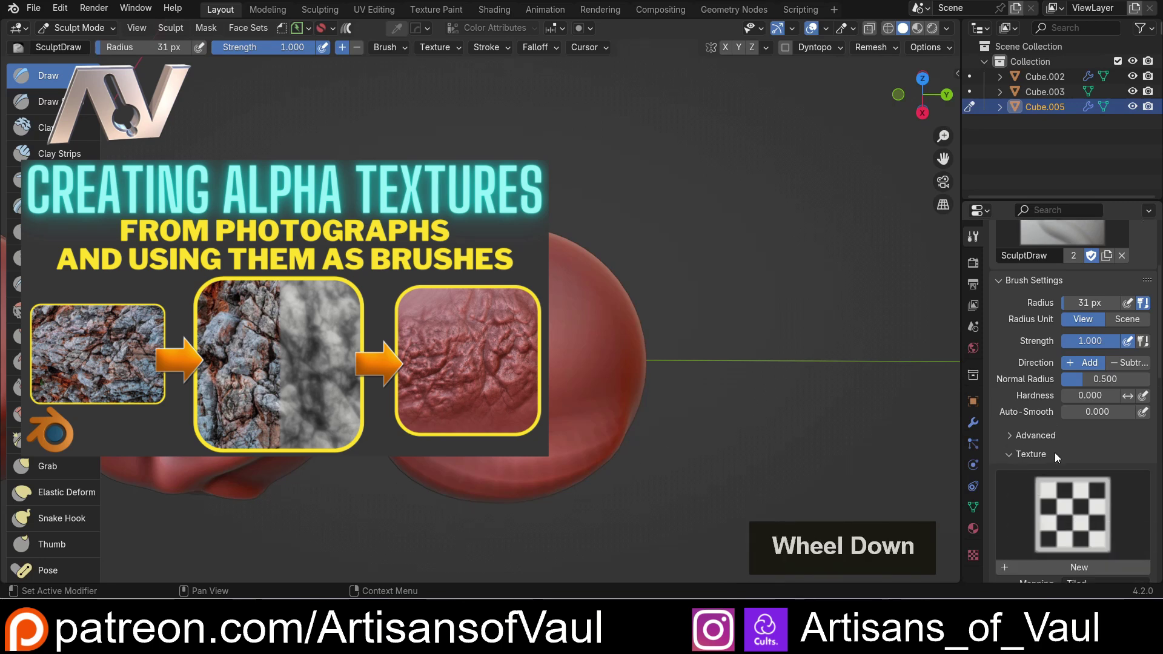
scroll(1057, 449, down, 3)
click(1073, 431)
scroll(1076, 418, down, 3)
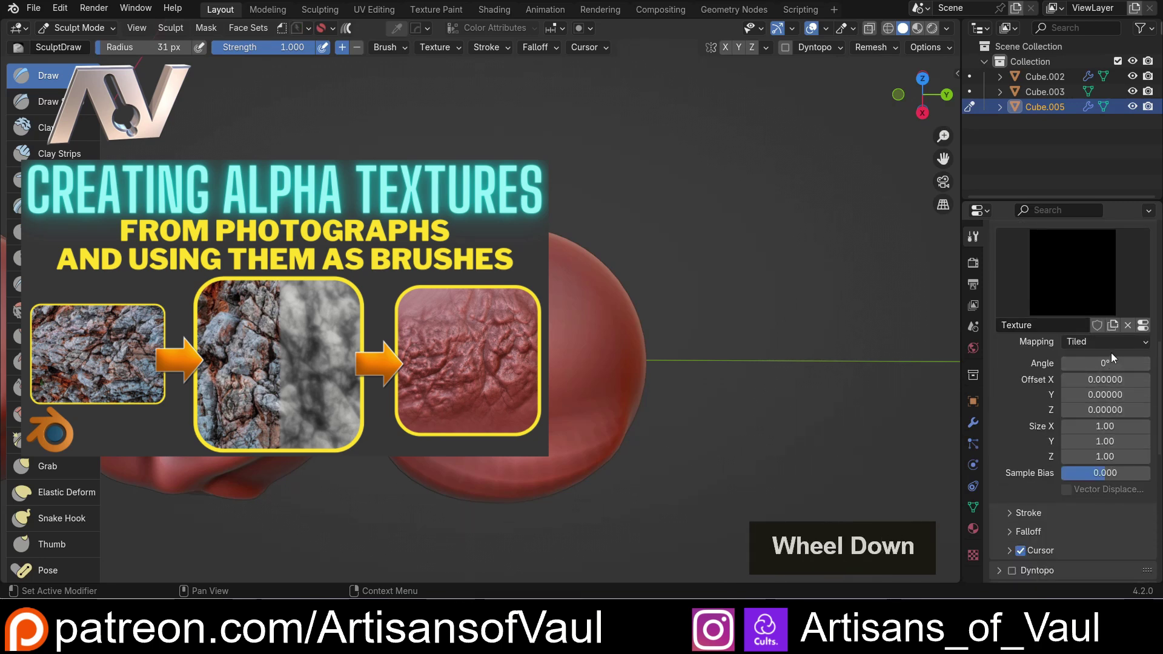
click(1110, 344)
click(1096, 371)
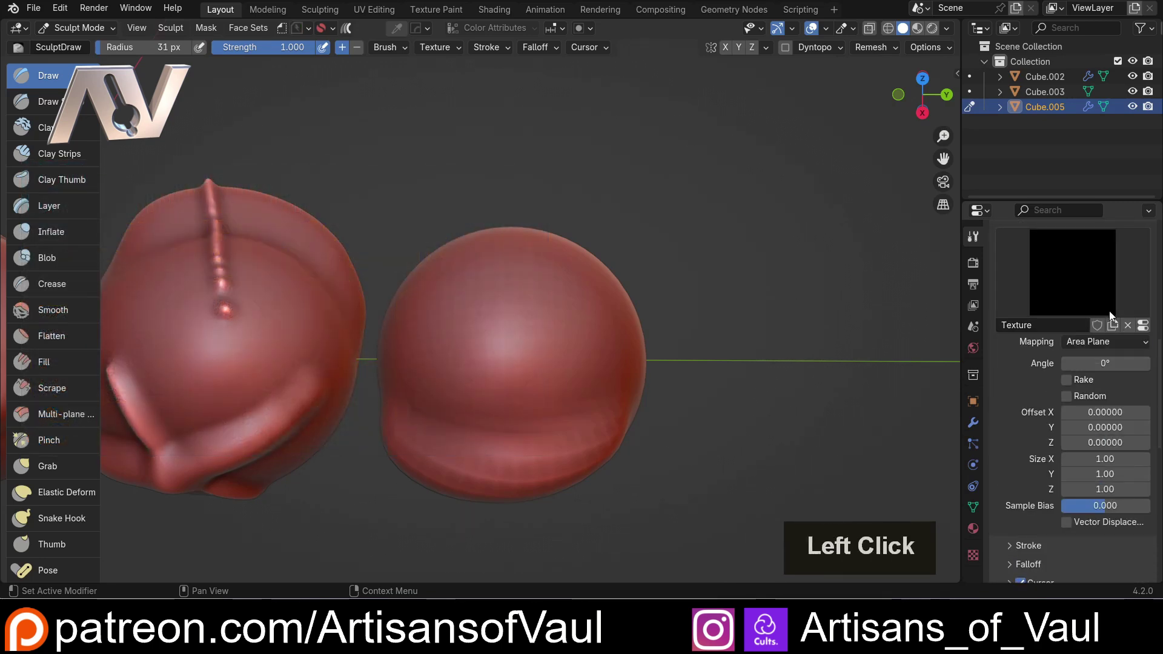
Step: Load the Alpha_Rock_Blur image into the brush texture and set the Draw brush's stroke method to Anchored
click(1141, 325)
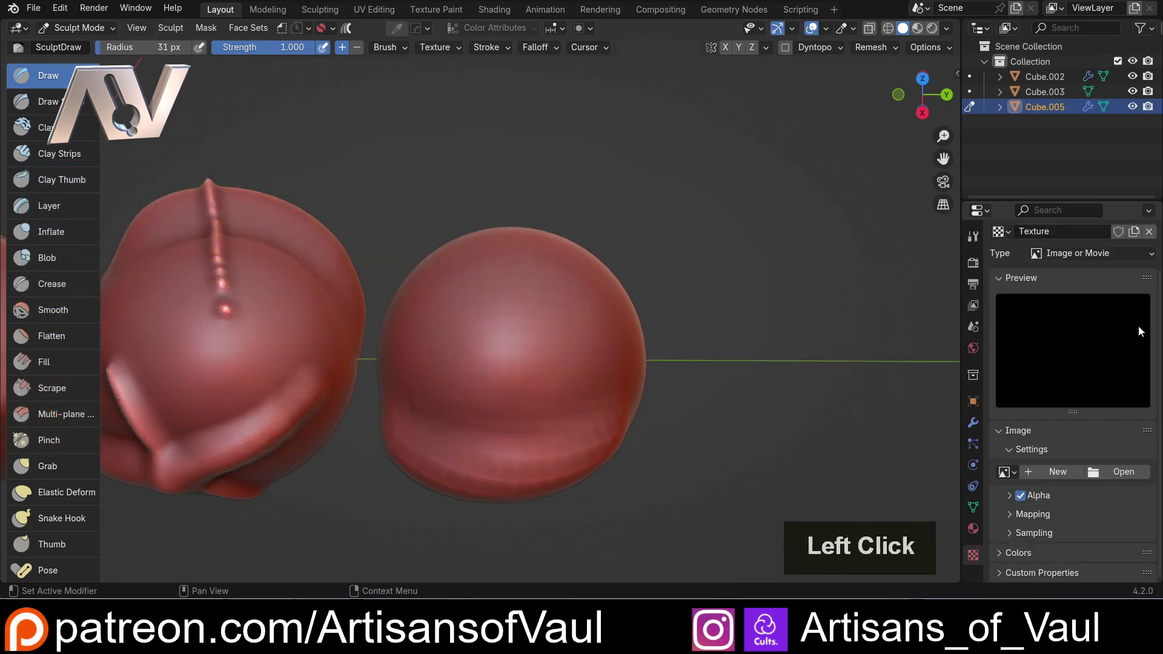
click(1101, 469)
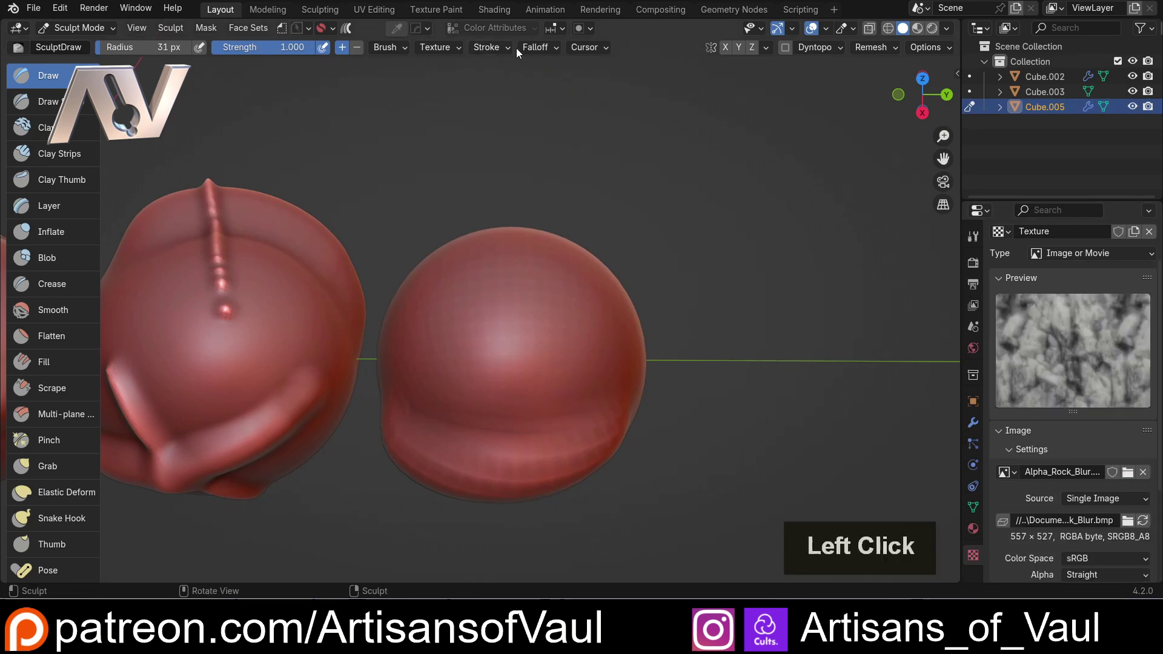
click(502, 48)
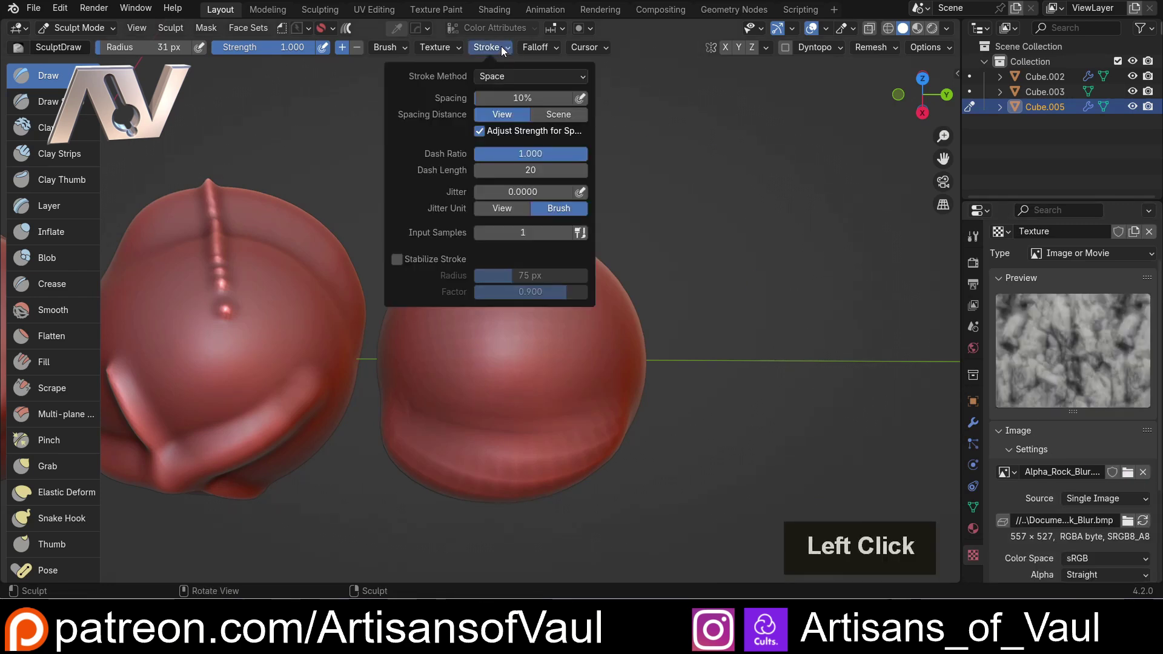
click(507, 75)
click(501, 156)
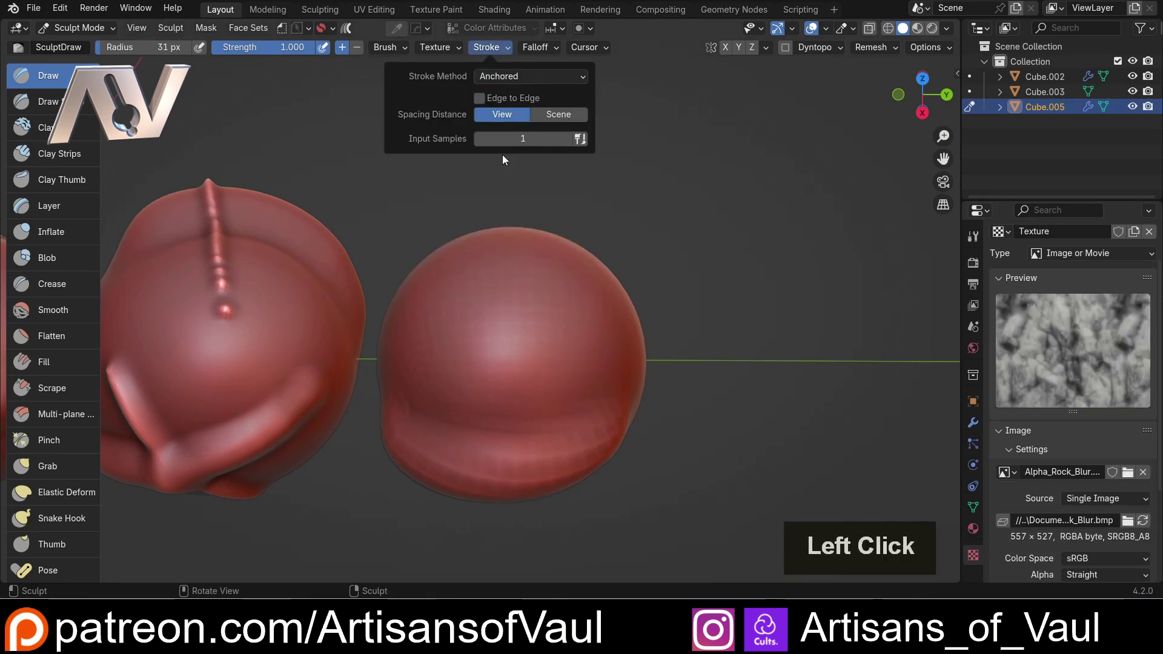
key(alt+q)
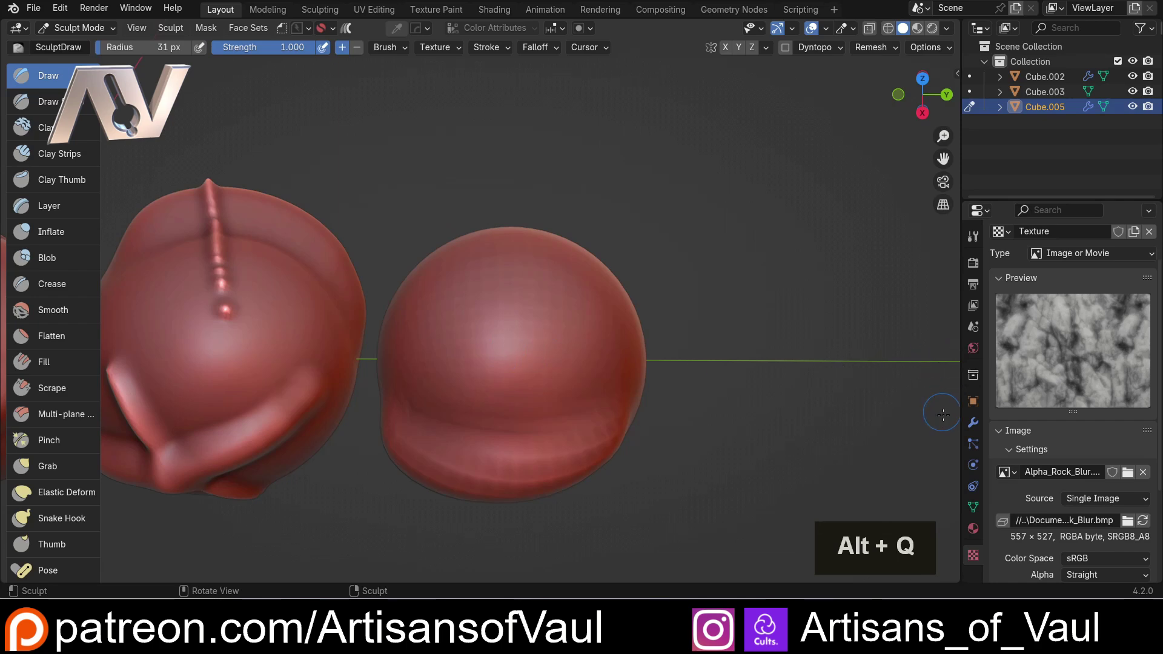
Step: Try stamping the rock texture at full strength on Cube.005 with its Multiresolution levels at 2, and undo back to level 0
click(973, 423)
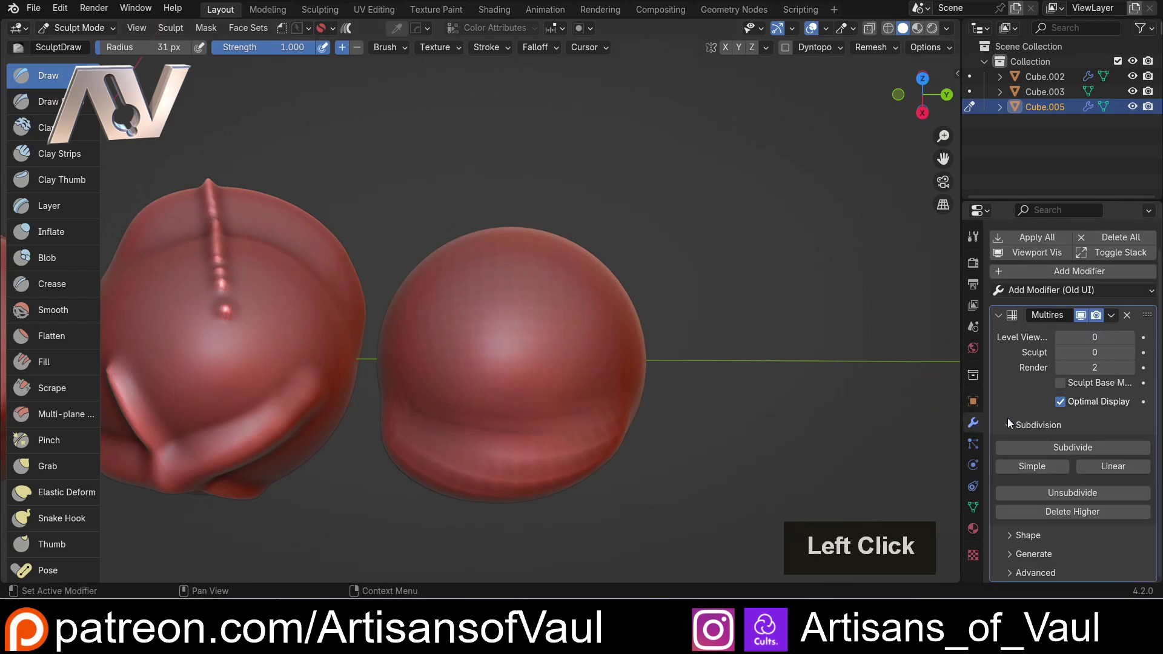
double_click(1130, 338)
double_click(1131, 353)
scroll(617, 363, up, 3)
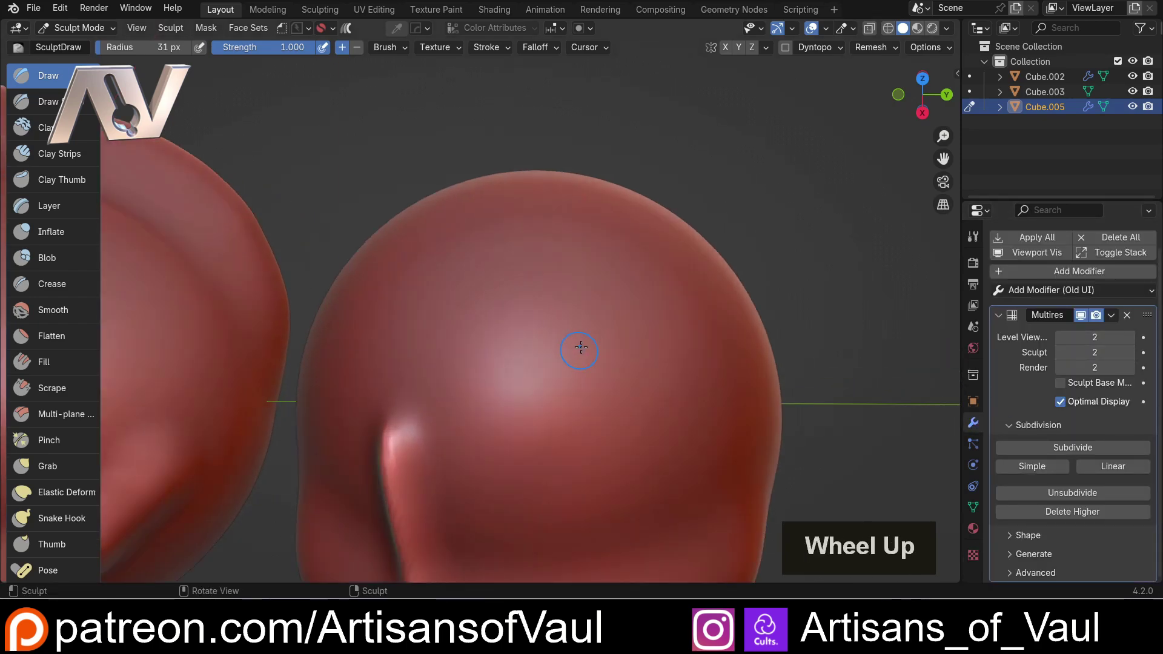
shift+middle_drag(575, 345, 545, 301)
mouse_move(544, 301)
mouse_down()
mouse_move(648, 362)
mouse_move(730, 364)
mouse_up()
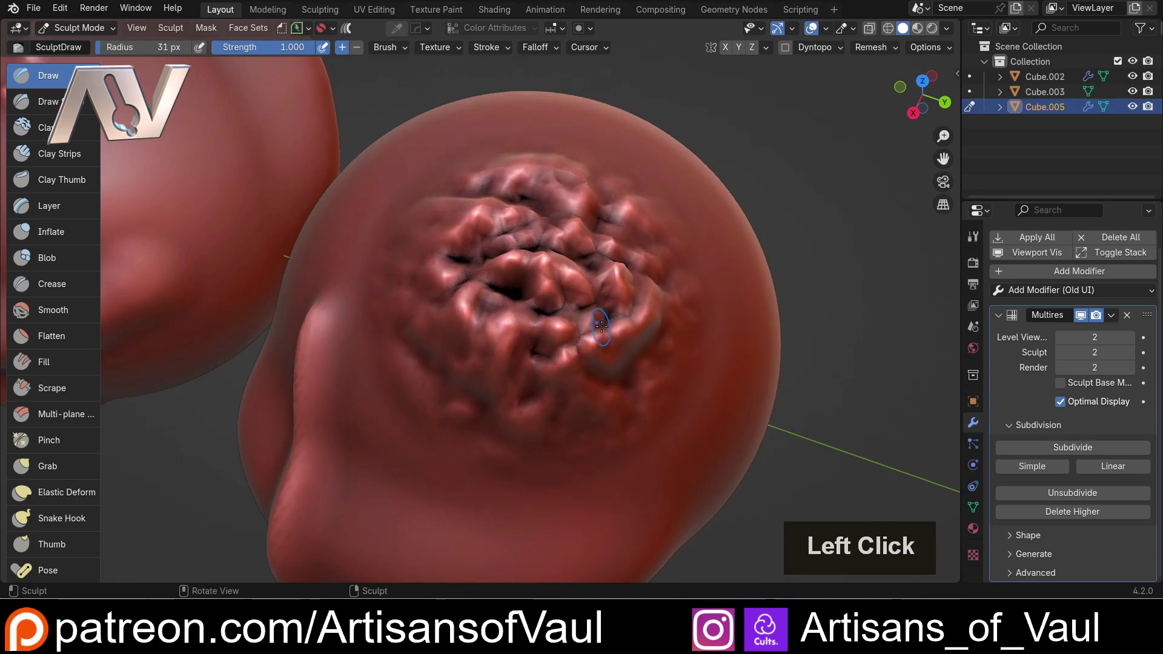
middle_drag(601, 327, 545, 315)
key(ctrl+z)
key(ctrl+z)
key(ctrl+z)
scroll(521, 327, down, 3)
Step: Set the Draw brush strength to 0.5 and raise Cube.005's Multiresolution viewport and sculpt levels to 2
click(270, 47)
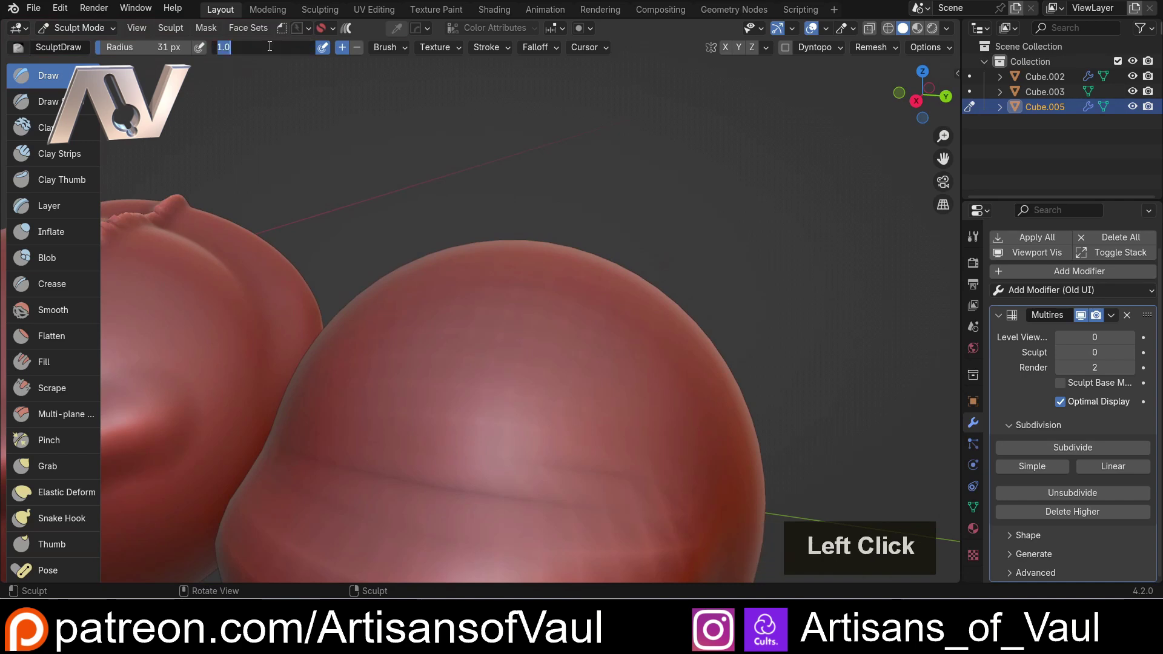
text(.5)
key(Return)
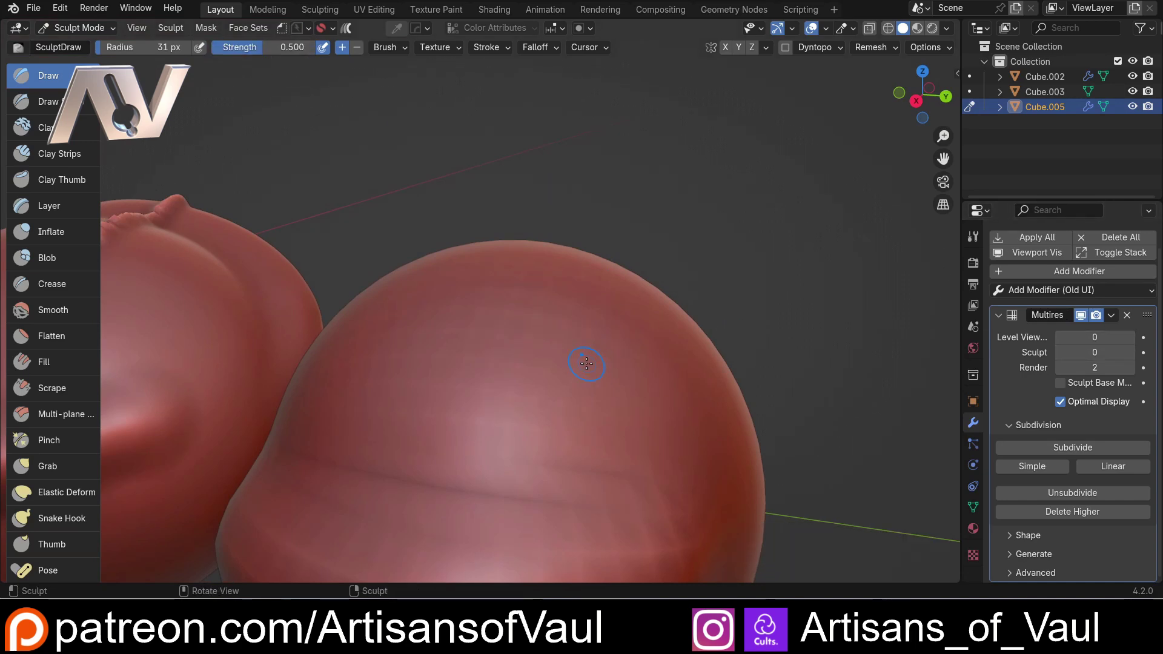
double_click(1128, 351)
middle_drag(563, 333, 553, 345)
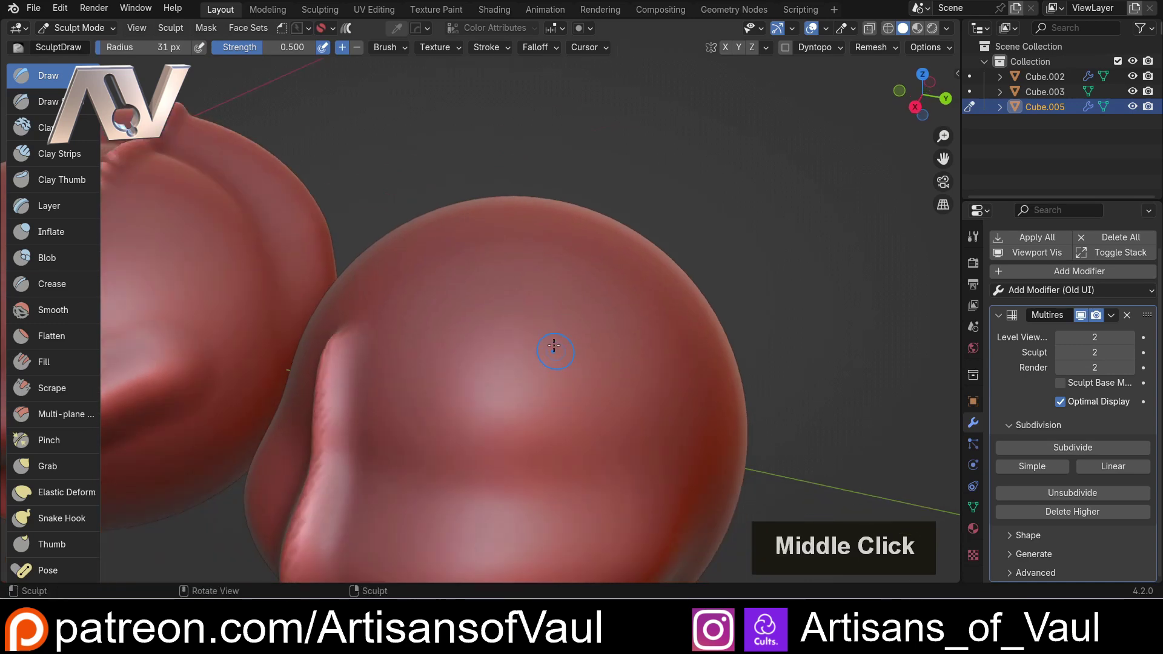
Step: Try a rock-texture stamp on Cube.005 at sculpt level 2, and subdivide its Multiresolution modifier to level 3
mouse_move(553, 345)
mouse_down()
mouse_move(533, 363)
mouse_move(581, 352)
mouse_move(605, 370)
mouse_up()
mouse_move(605, 369)
middle_down()
mouse_move(634, 356)
mouse_move(606, 339)
middle_up()
double_click(1130, 350)
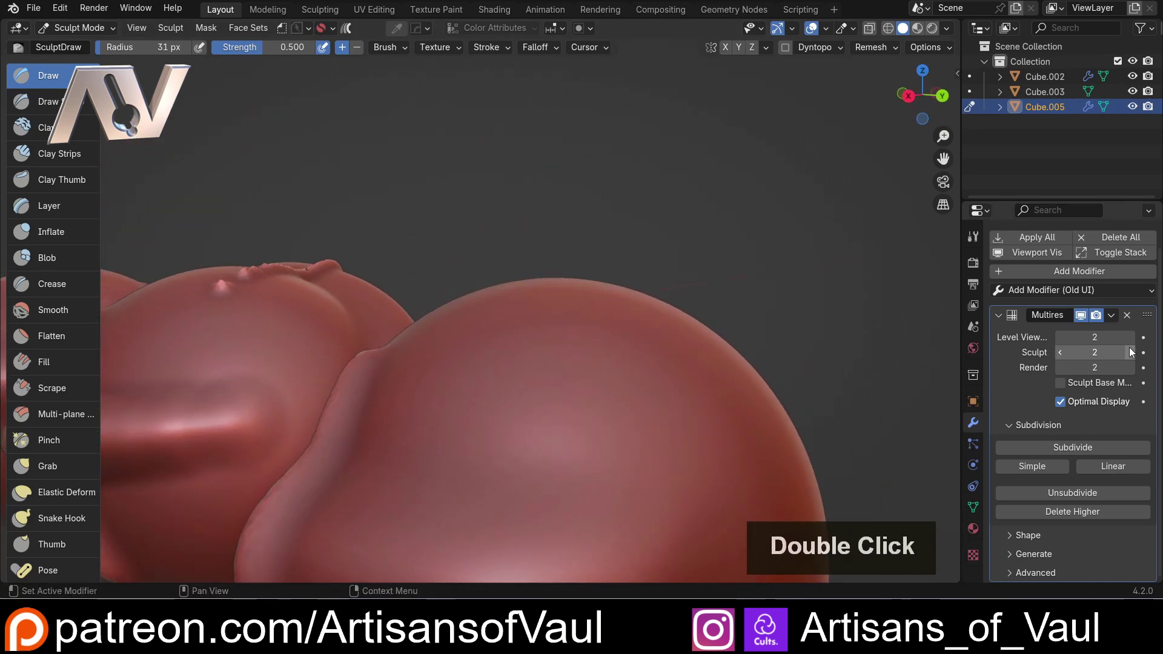
click(1054, 447)
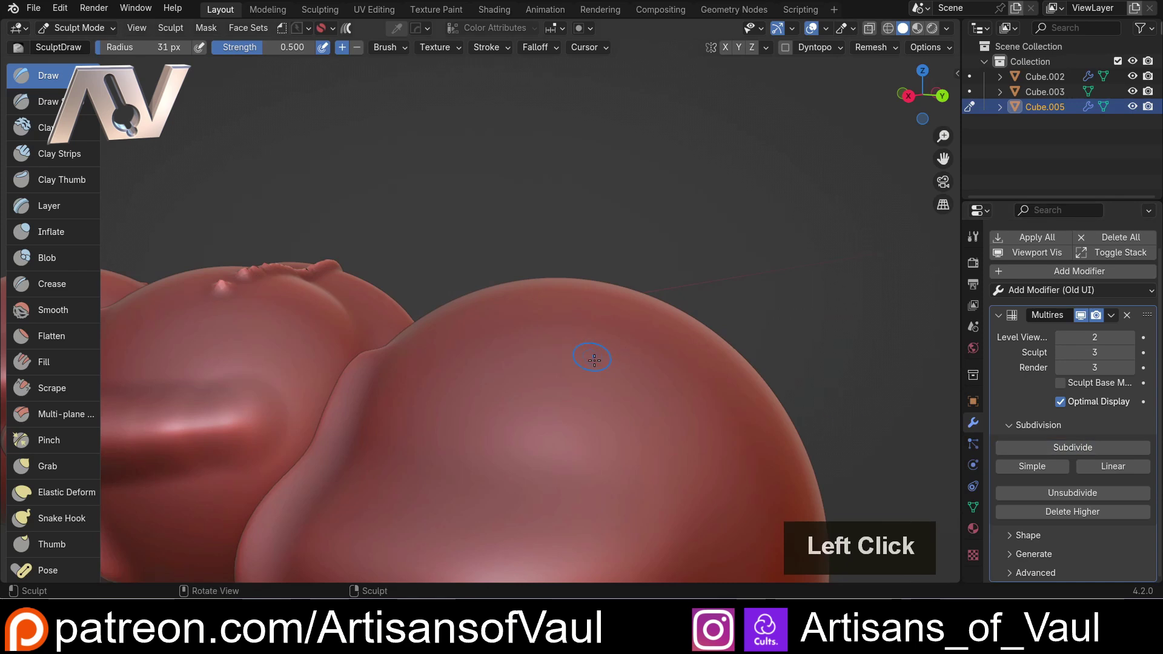
Step: Stamp the rock texture on the upper part of Cube.005 and raise its Multiresolution viewport level to 3
mouse_move(594, 359)
middle_down()
mouse_move(532, 329)
mouse_move(551, 280)
middle_up()
mouse_move(549, 277)
mouse_down()
mouse_move(575, 290)
mouse_move(533, 260)
mouse_move(599, 285)
mouse_move(655, 356)
mouse_move(594, 279)
mouse_move(639, 347)
mouse_up()
drag(639, 346, 643, 347)
middle_drag(643, 346, 581, 389)
scroll(482, 357, down, 1)
mouse_move(484, 356)
middle_down()
mouse_move(436, 369)
mouse_move(543, 353)
middle_up()
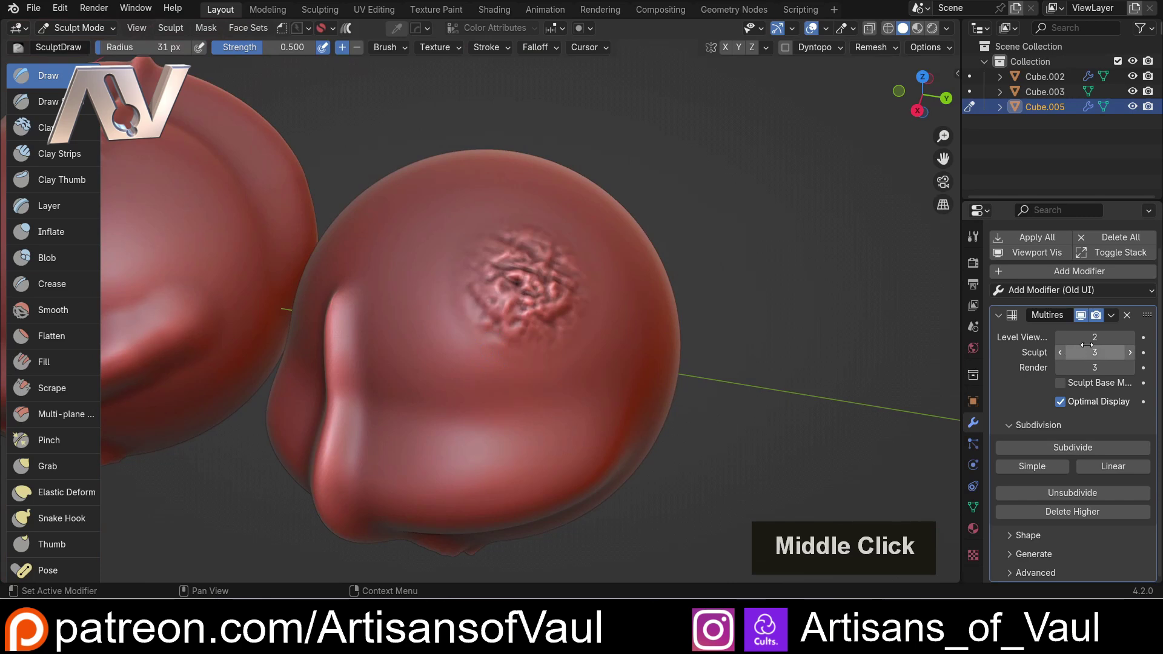
click(1129, 337)
scroll(758, 265, up, 2)
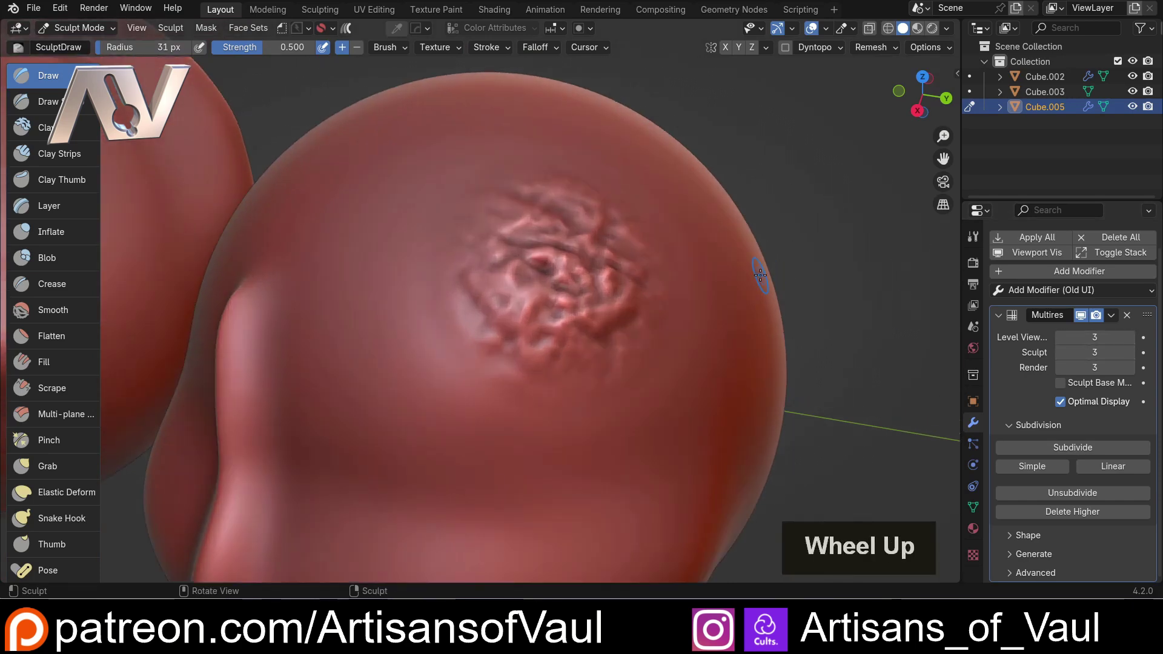
Step: Lower Cube.005's Multiresolution viewport and sculpt levels to 0
click(1059, 336)
click(1059, 337)
click(1060, 352)
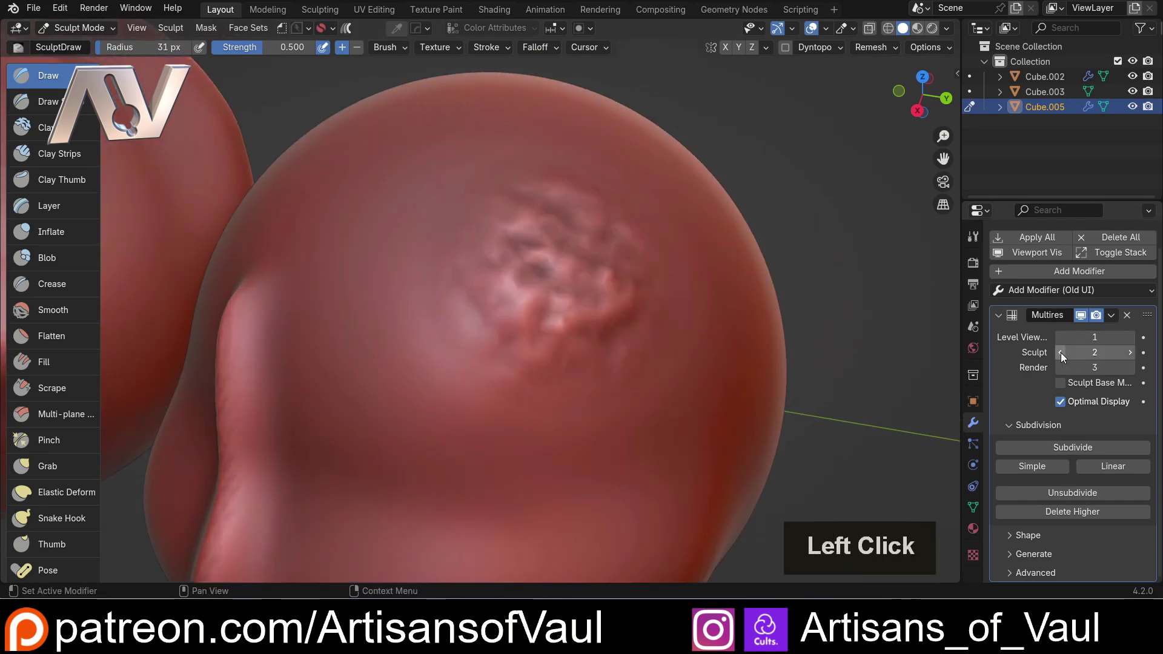
click(1059, 353)
click(1061, 352)
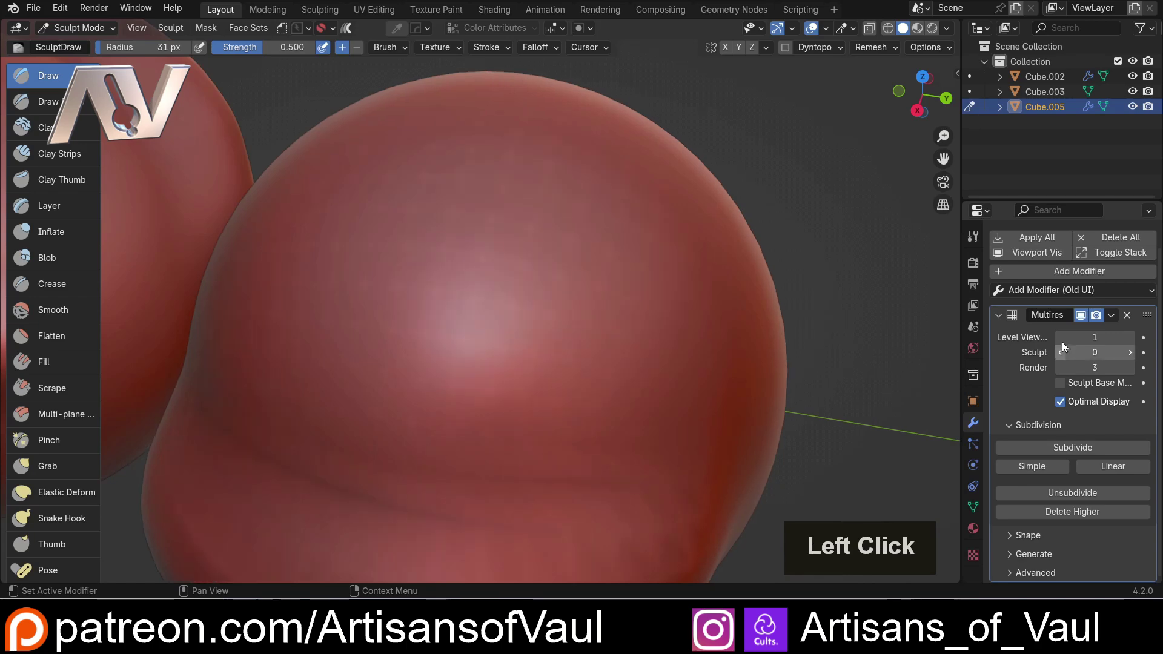
double_click(1062, 341)
middle_drag(532, 303, 569, 291)
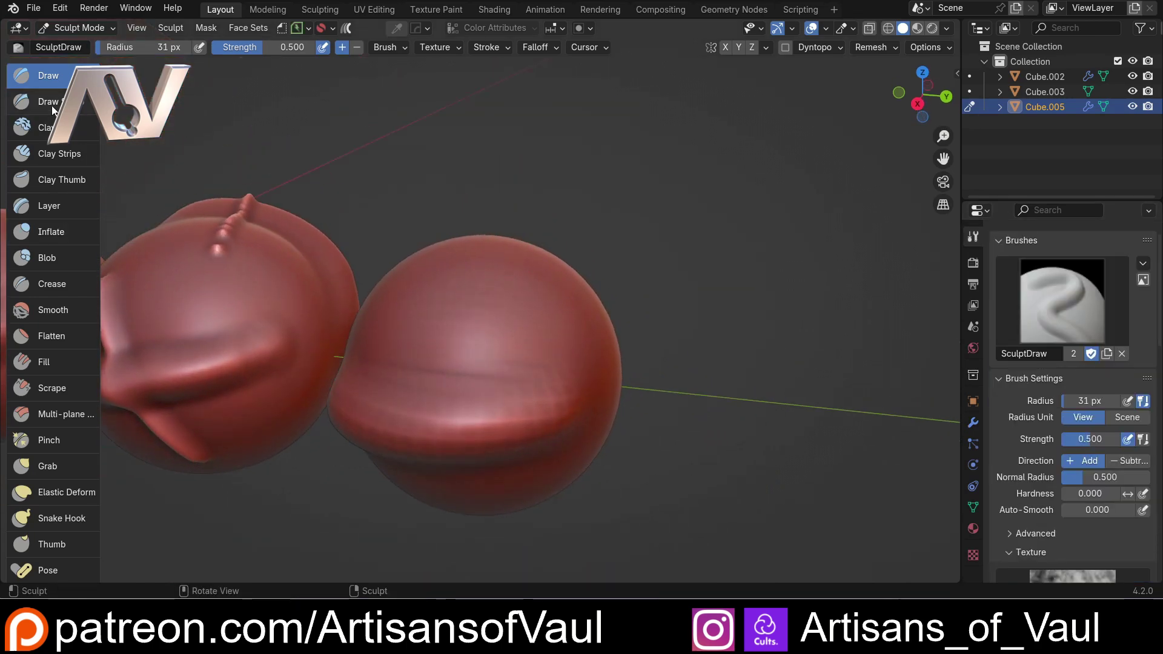
Step: Sculpt a diagonal Draw Sharp stroke with a 123 px radius and 0.509 strength on Cube.005 above the broad ridge
click(48, 102)
middle_drag(424, 254, 400, 218)
scroll(396, 211, up, 3)
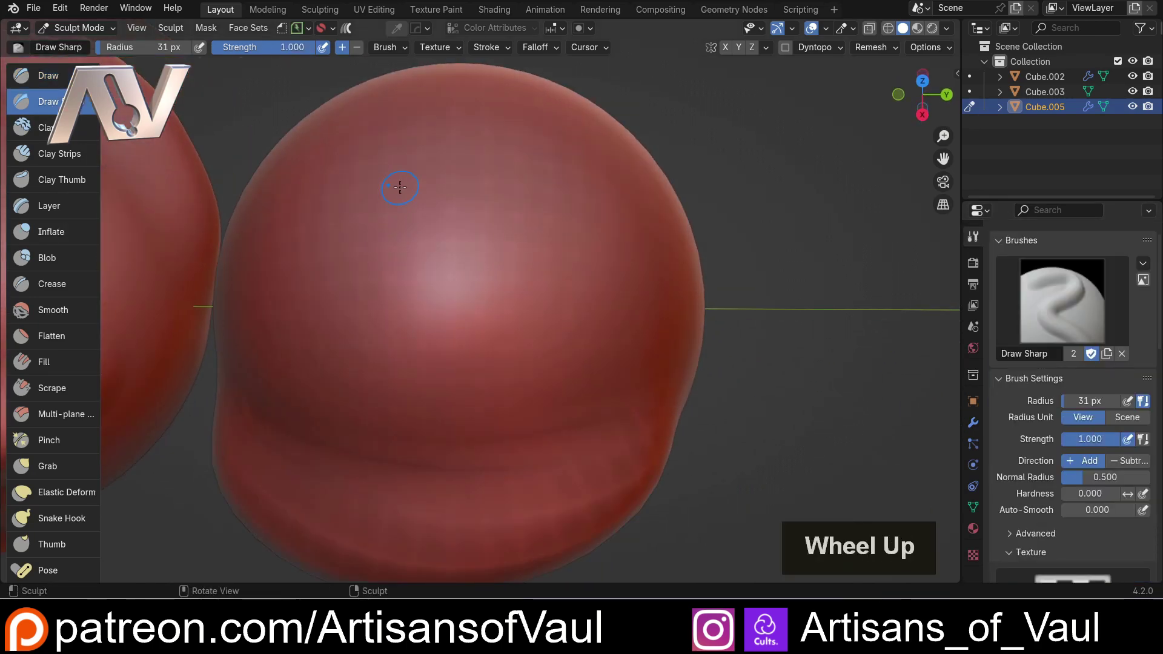
key(f)
click(310, 54)
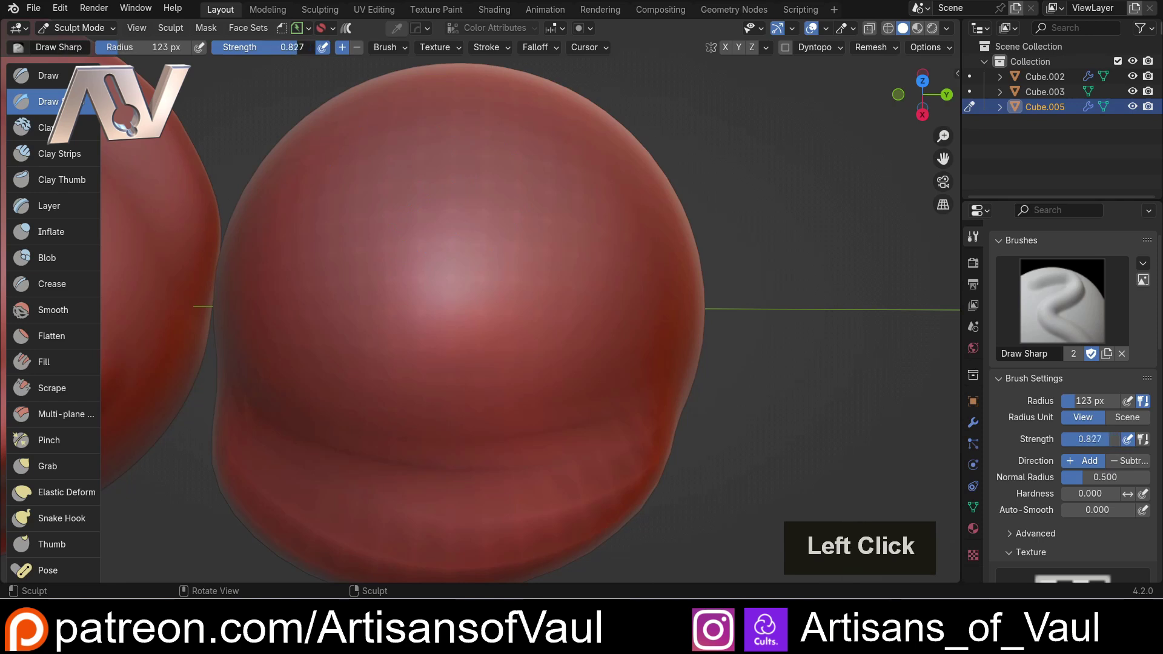
drag(297, 47, 267, 48)
scroll(388, 139, down, 2)
mouse_move(394, 139)
mouse_down()
mouse_move(418, 151)
mouse_move(485, 260)
mouse_move(493, 317)
mouse_up()
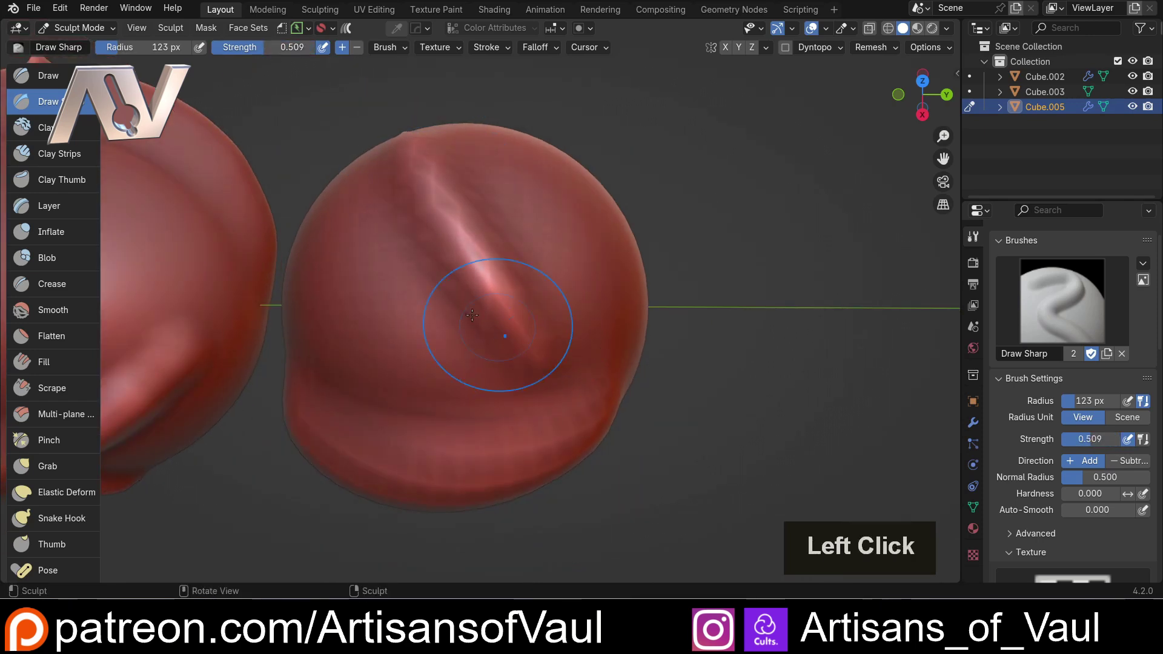
Step: Raise the Multiresolution viewport and sculpt levels of Cube.005 to 3
middle_drag(493, 317, 442, 252)
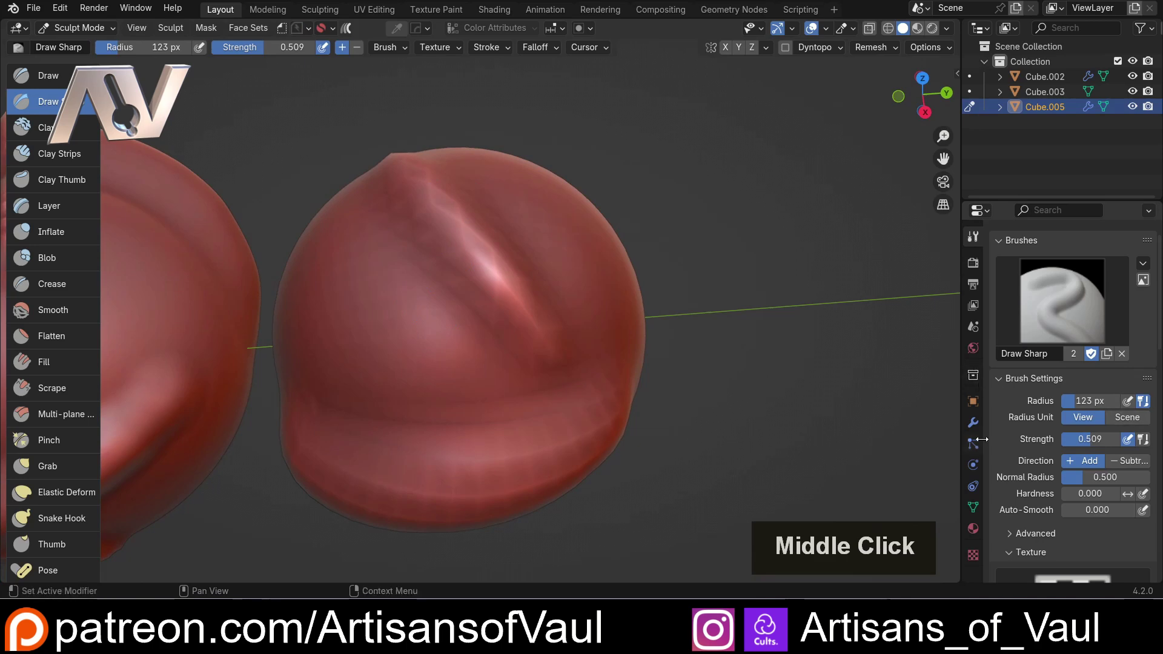
click(973, 422)
click(1131, 339)
click(1132, 339)
click(1131, 339)
click(1130, 354)
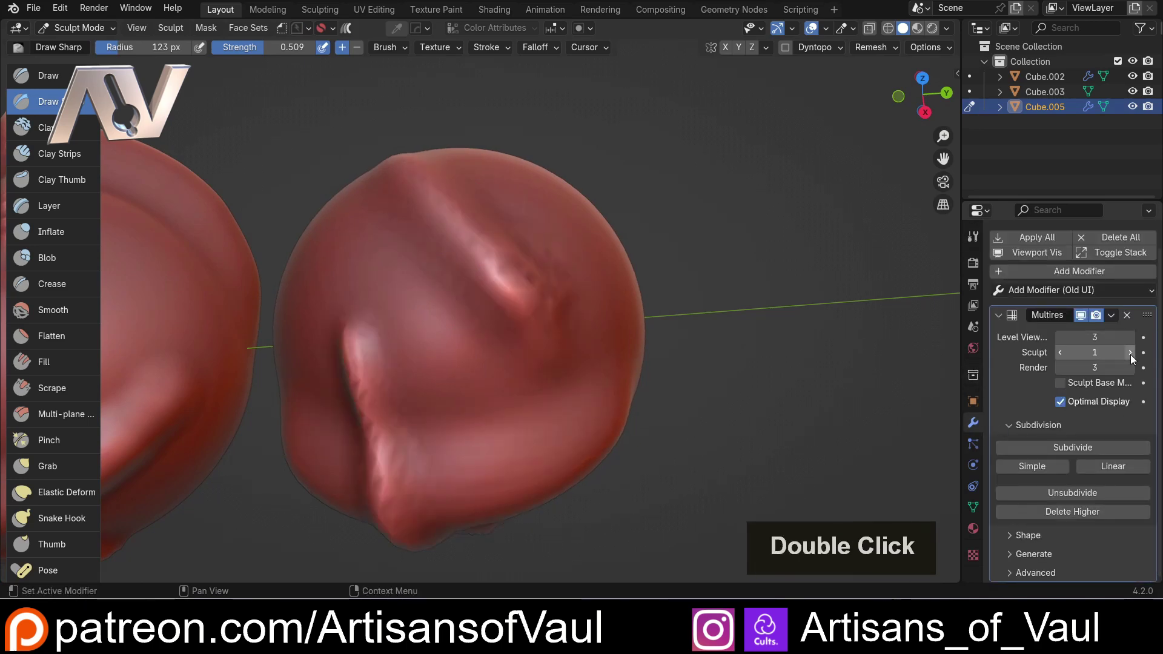
click(1130, 354)
click(1130, 354)
mouse_move(619, 276)
middle_down()
mouse_move(492, 249)
mouse_move(529, 249)
mouse_move(463, 252)
mouse_move(390, 298)
mouse_move(489, 247)
mouse_move(458, 213)
middle_up()
scroll(492, 248, up, 3)
scroll(463, 251, down, 2)
scroll(480, 281, down, 2)
scroll(475, 234, up, 3)
Step: Switch sculpting to Cube.003 and choose the Draw brush
key(alt+q)
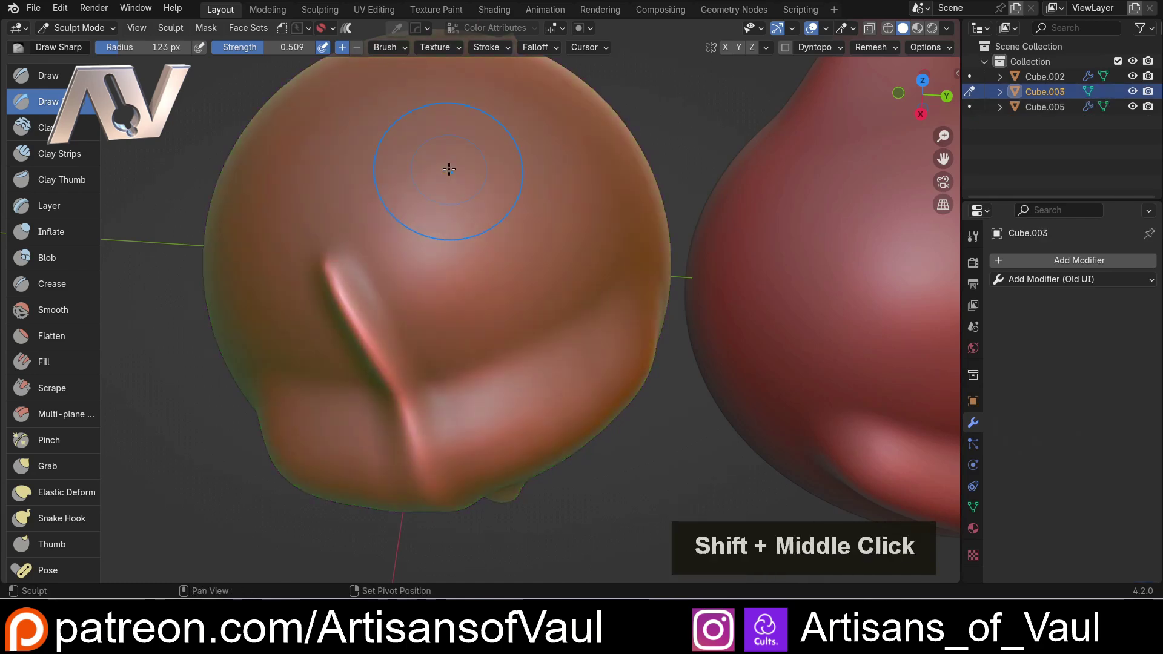
shift+middle_drag(449, 169, 476, 261)
middle_drag(475, 261, 466, 336)
click(39, 75)
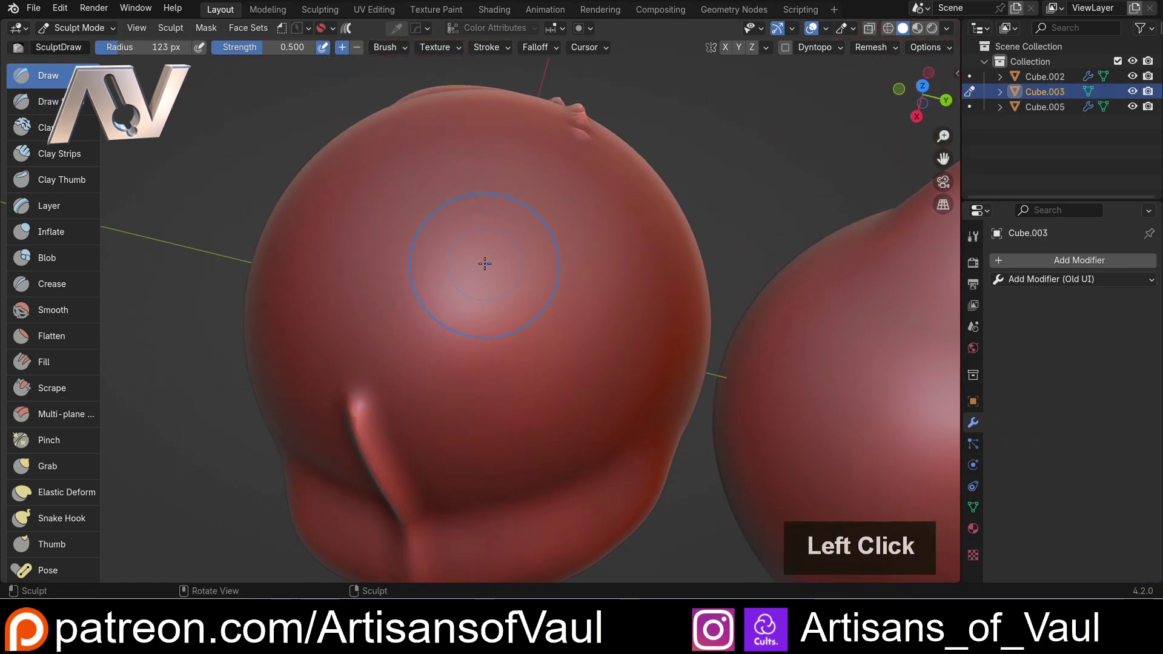
Step: Try a rock-texture stamp on the upper part of Cube.003 with the Draw brush at 123 px radius and 0.500 strength
mouse_move(485, 263)
mouse_down()
mouse_move(460, 285)
mouse_move(545, 351)
mouse_up()
mouse_move(545, 350)
middle_down()
mouse_move(501, 278)
mouse_move(542, 301)
middle_up()
key(ctrl+z)
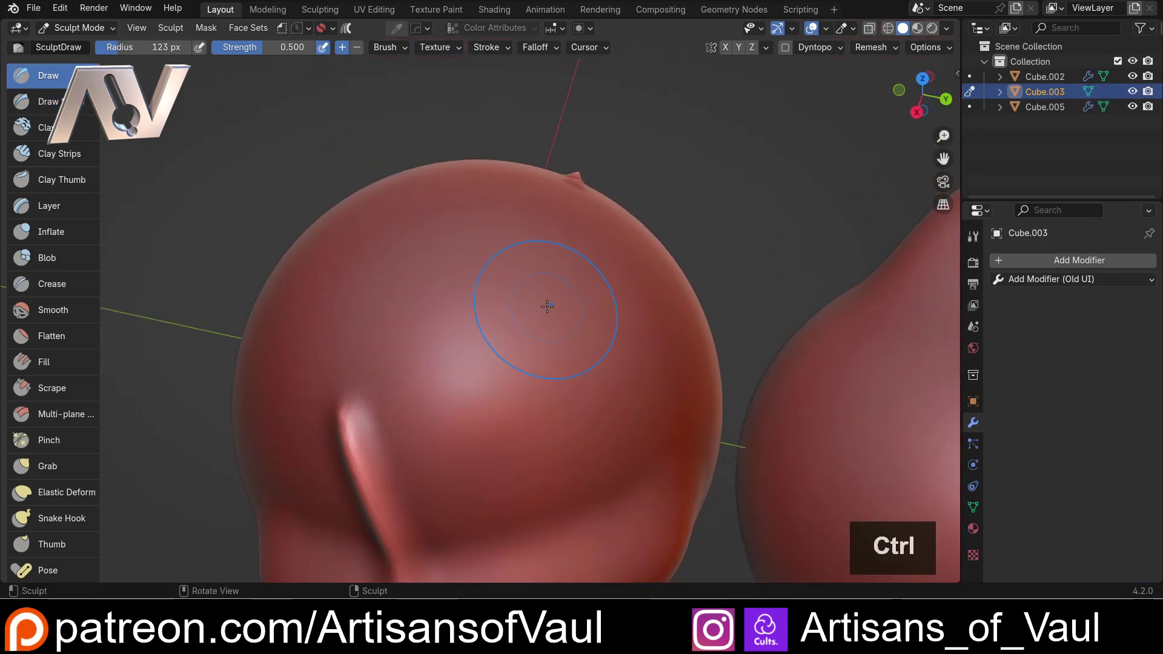
Step: Add a level 1 Subdivision modifier to Cube.003 in Object Mode and apply it
key(ctrl+Tab)
click(458, 254)
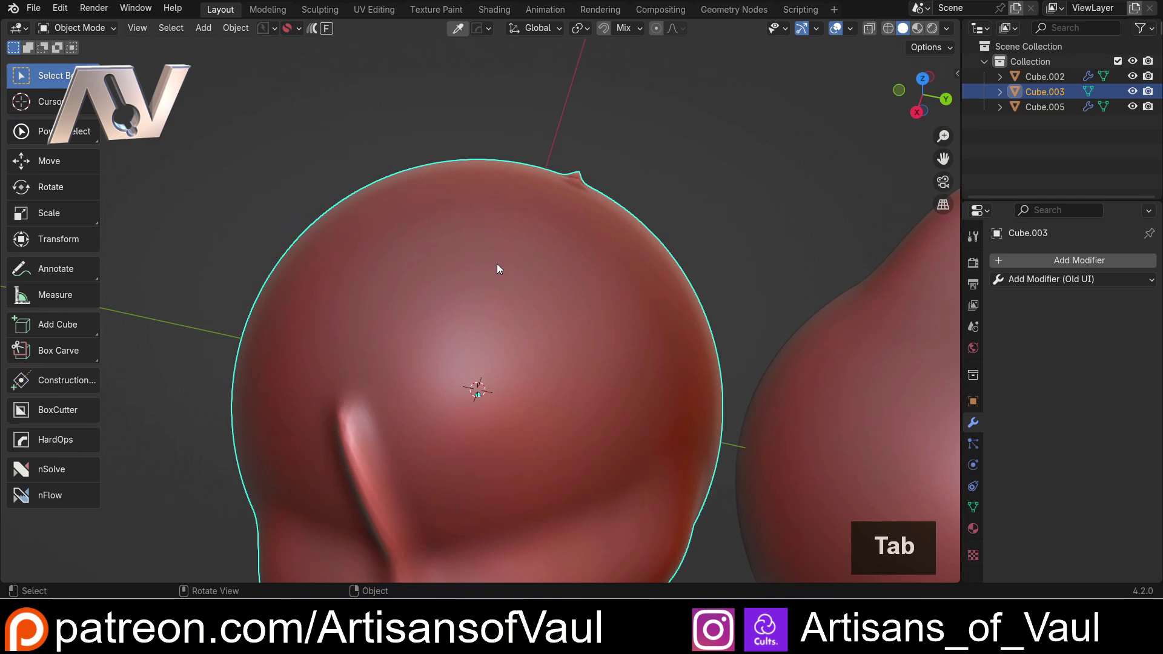
key(ctrl+1)
click(1113, 338)
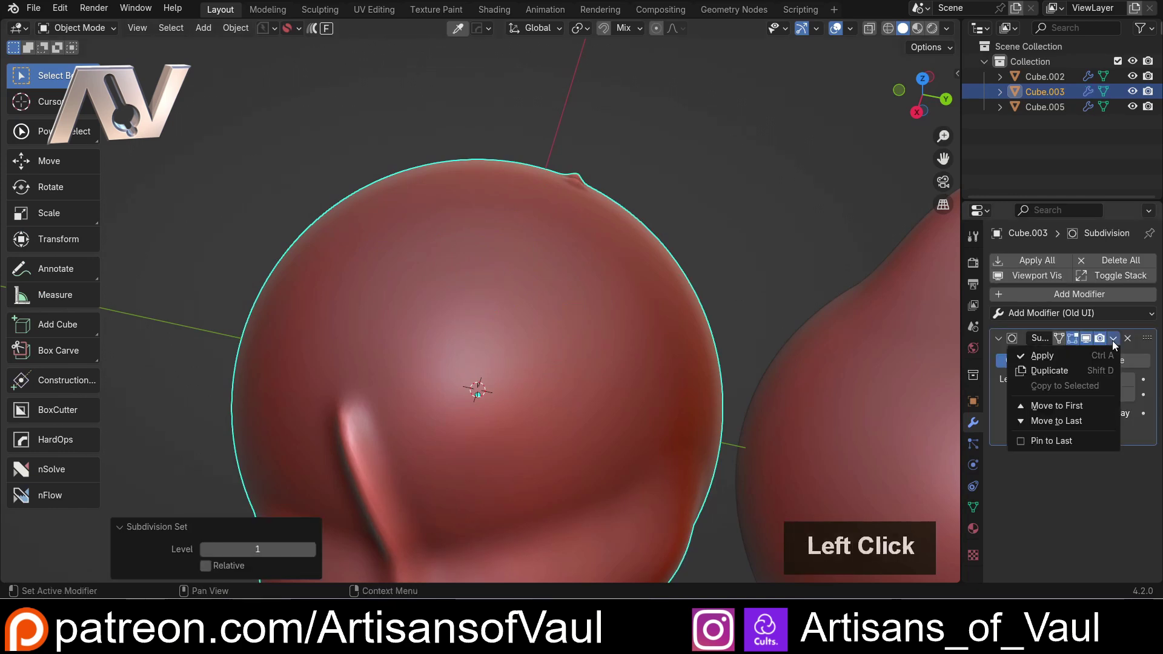
click(1086, 353)
Step: Return Cube.003 to Sculpt Mode and stamp the rock texture on its upper part with the 123 px Draw brush
key(Tab)
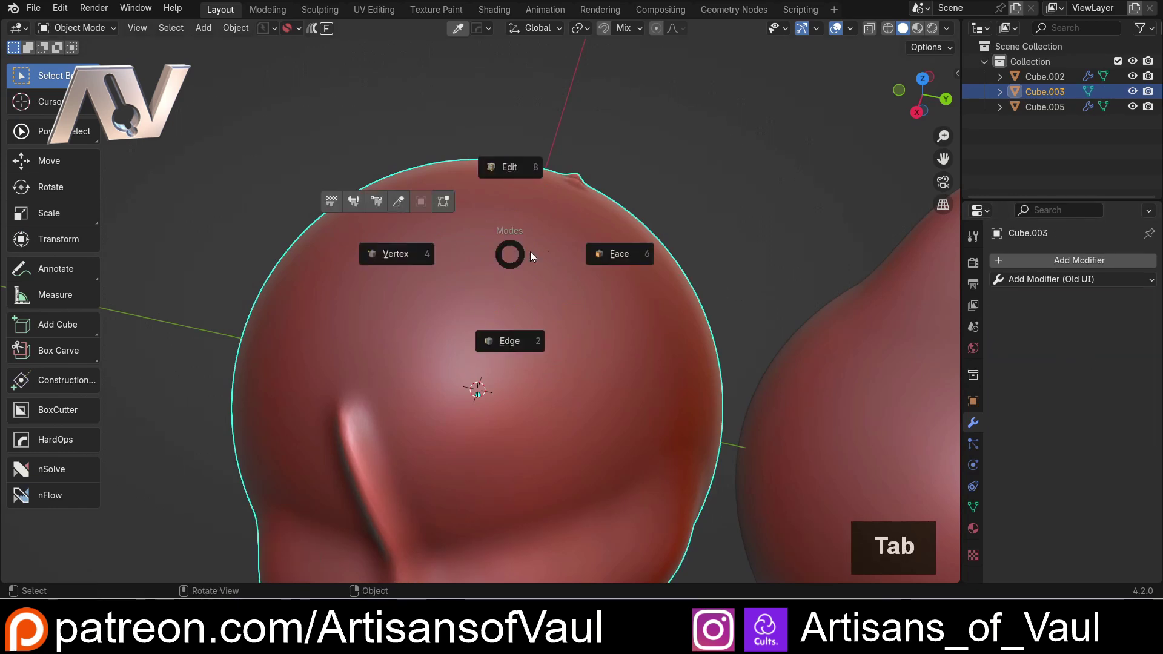
click(399, 201)
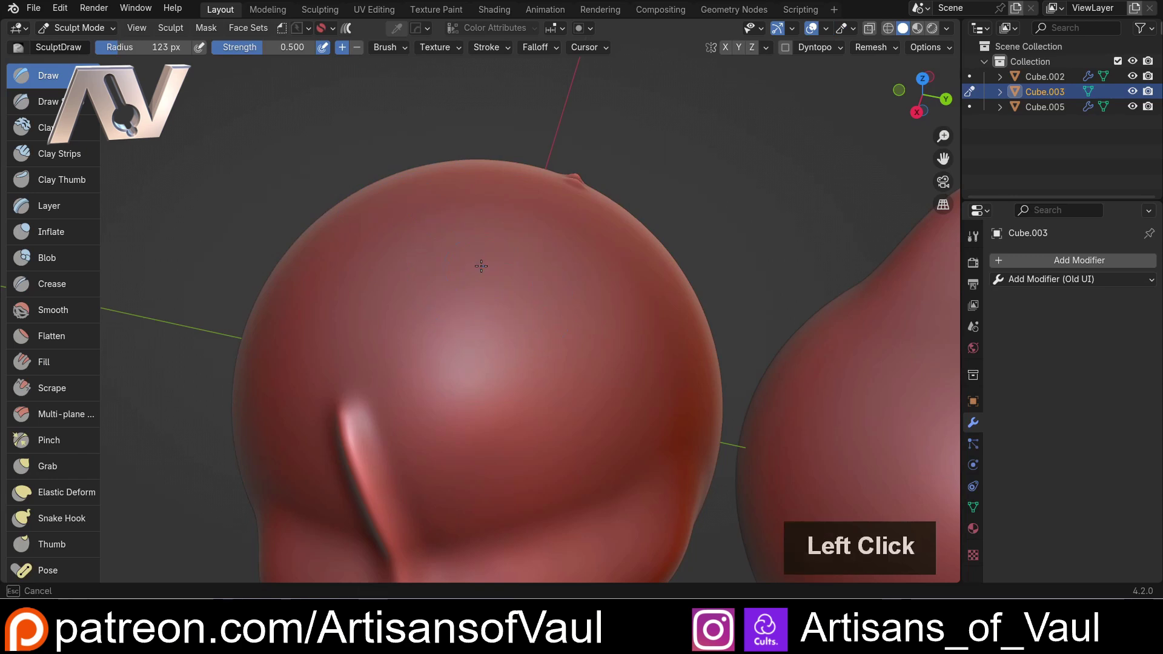
drag(480, 265, 547, 355)
mouse_move(365, 292)
middle_down()
mouse_move(364, 302)
mouse_move(351, 280)
middle_up()
Step: Choose the Draw Sharp brush and set its radius to 164 px
click(53, 101)
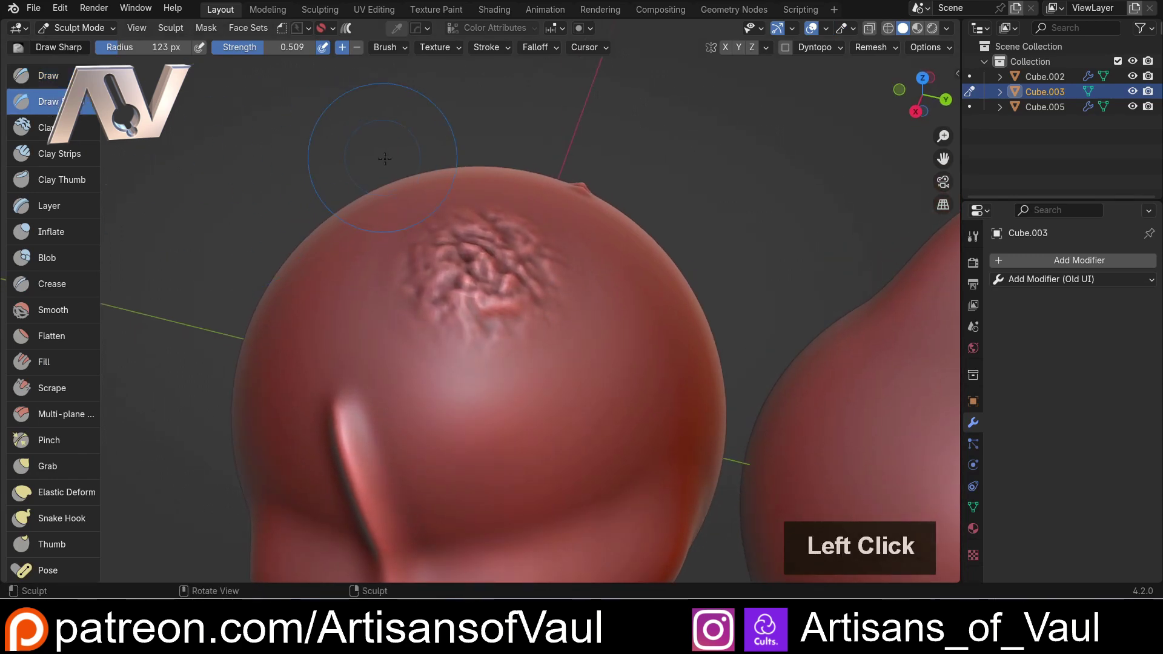
middle_drag(388, 173, 391, 201)
key(f)
click(437, 177)
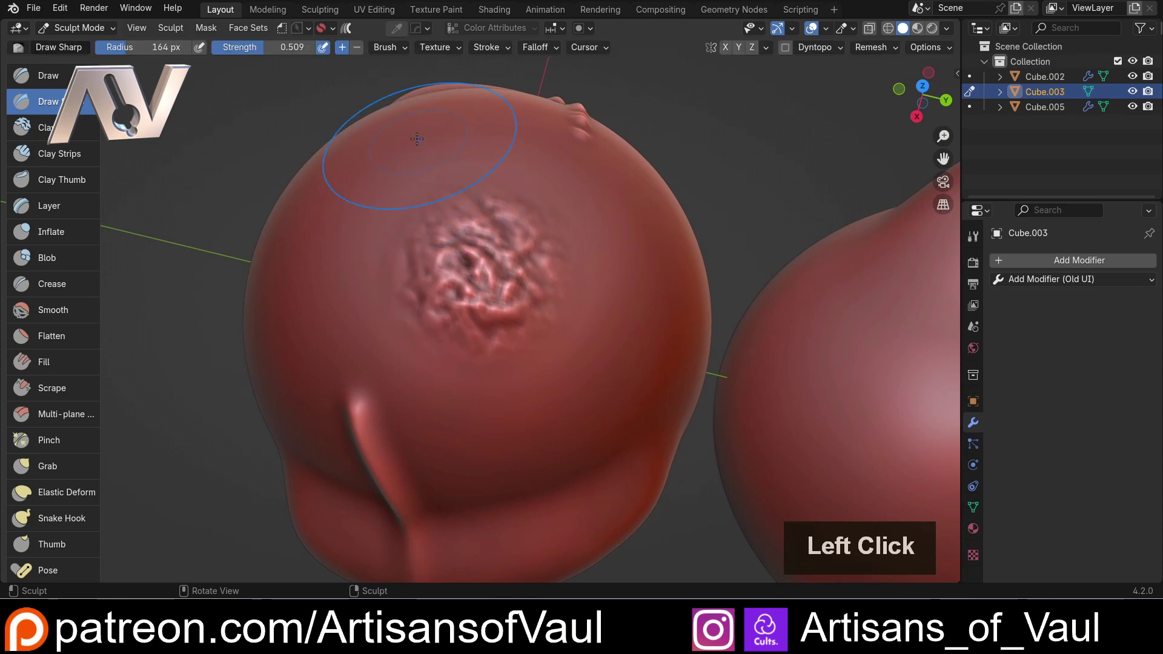
Step: Try a diagonal Draw Sharp stroke through the rock-texture patch on Cube.003
drag(408, 114, 515, 361)
mouse_move(514, 361)
middle_down()
mouse_move(467, 227)
mouse_move(467, 176)
mouse_move(356, 211)
mouse_move(460, 154)
mouse_move(504, 186)
mouse_move(480, 312)
mouse_move(436, 266)
mouse_move(467, 242)
mouse_move(378, 225)
middle_up()
scroll(472, 218, up, 3)
key(ctrl+z)
Step: Sculpt a diagonal Draw Sharp stroke with a 164 px radius and 0.509 strength across the rock-texture patch on Cube.003
scroll(448, 239, down, 2)
drag(356, 199, 588, 399)
mouse_move(467, 337)
middle_down()
mouse_move(454, 299)
mouse_move(539, 266)
mouse_move(448, 282)
middle_up()
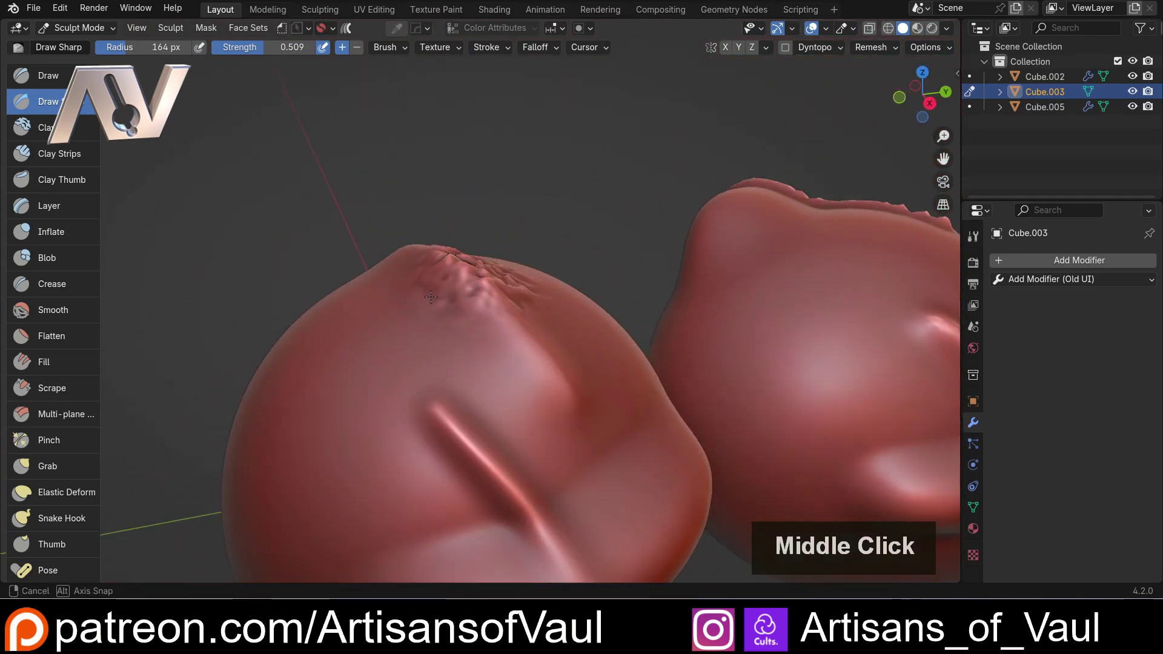
scroll(424, 284, down, 4)
scroll(416, 287, up, 1)
scroll(416, 287, up, 6)
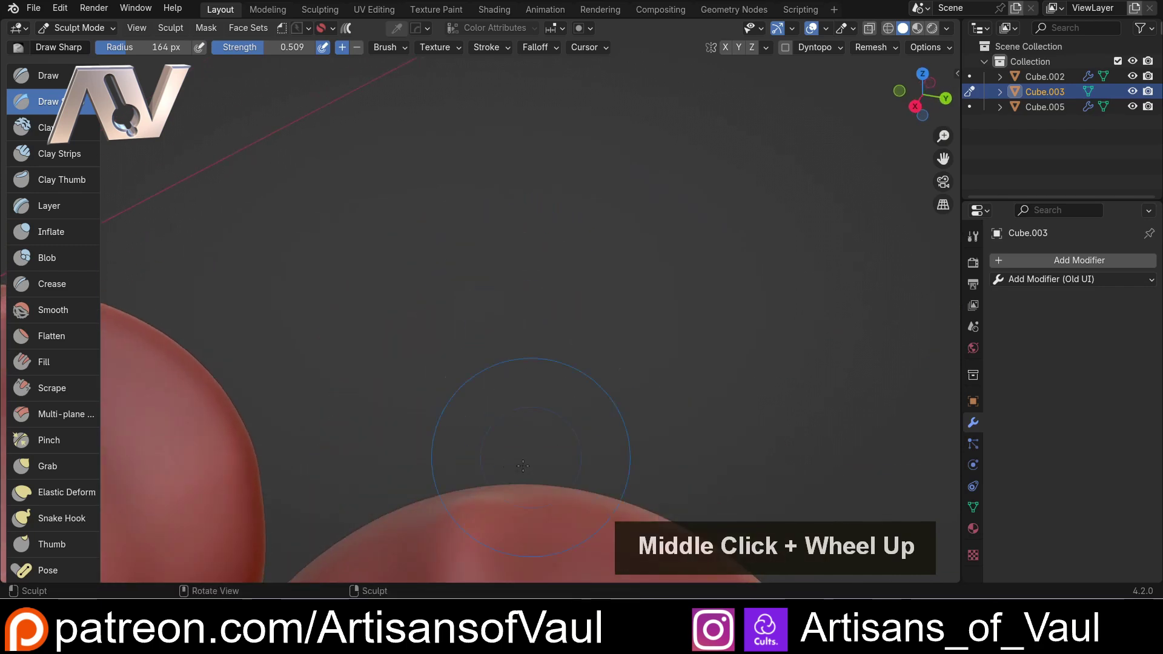
Step: Switch sculpting to Cube.005 and lower its Multiresolution viewport and sculpt levels to 0
shift+middle_drag(480, 428, 532, 168)
scroll(644, 183, down, 1)
mouse_move(644, 183)
middle_down()
mouse_move(428, 281)
mouse_move(460, 182)
mouse_move(591, 312)
mouse_move(376, 345)
middle_up()
scroll(461, 181, down, 1)
scroll(488, 298, down, 2)
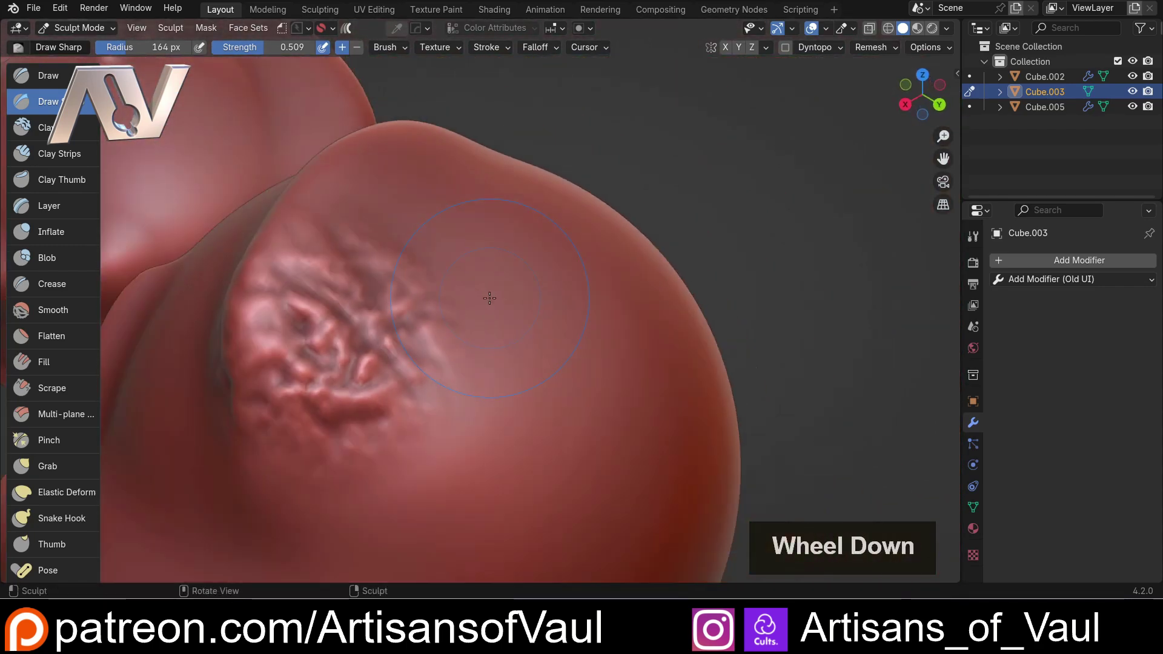
key(alt+q)
click(1061, 361)
click(1061, 362)
click(1061, 361)
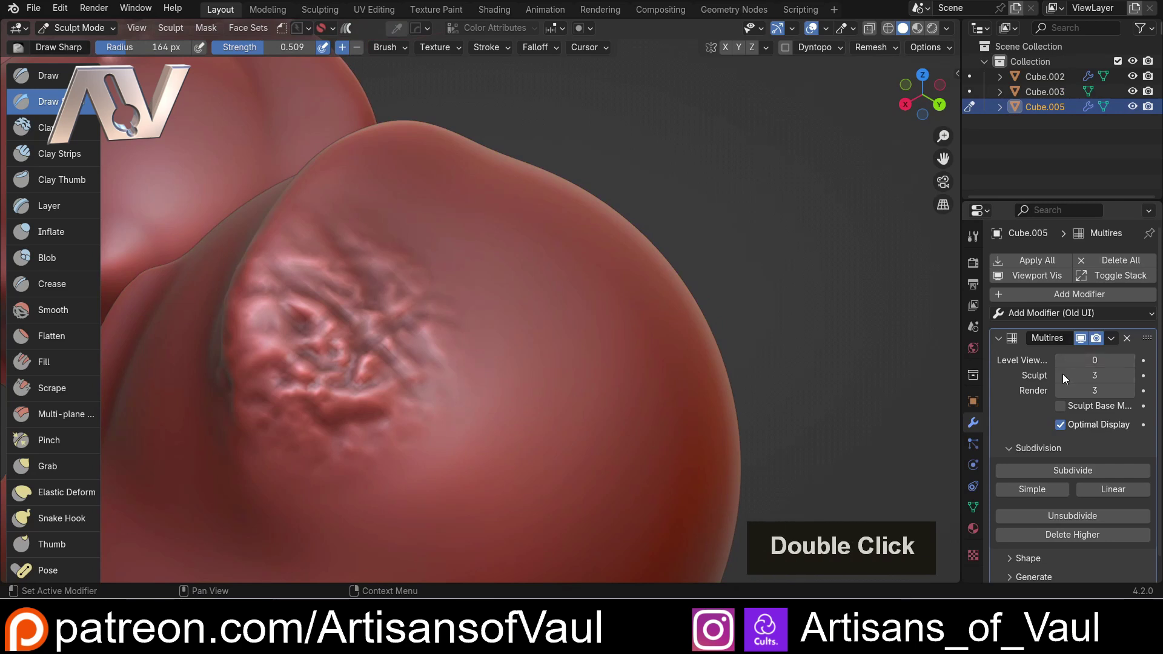
click(1062, 375)
click(1062, 376)
click(1061, 376)
Step: Sculpt a broad sideways ridge with the 164 px Draw Sharp brush across the upper part of Cube.005, crossing the existing ridge
shift+middle_drag(559, 312, 726, 312)
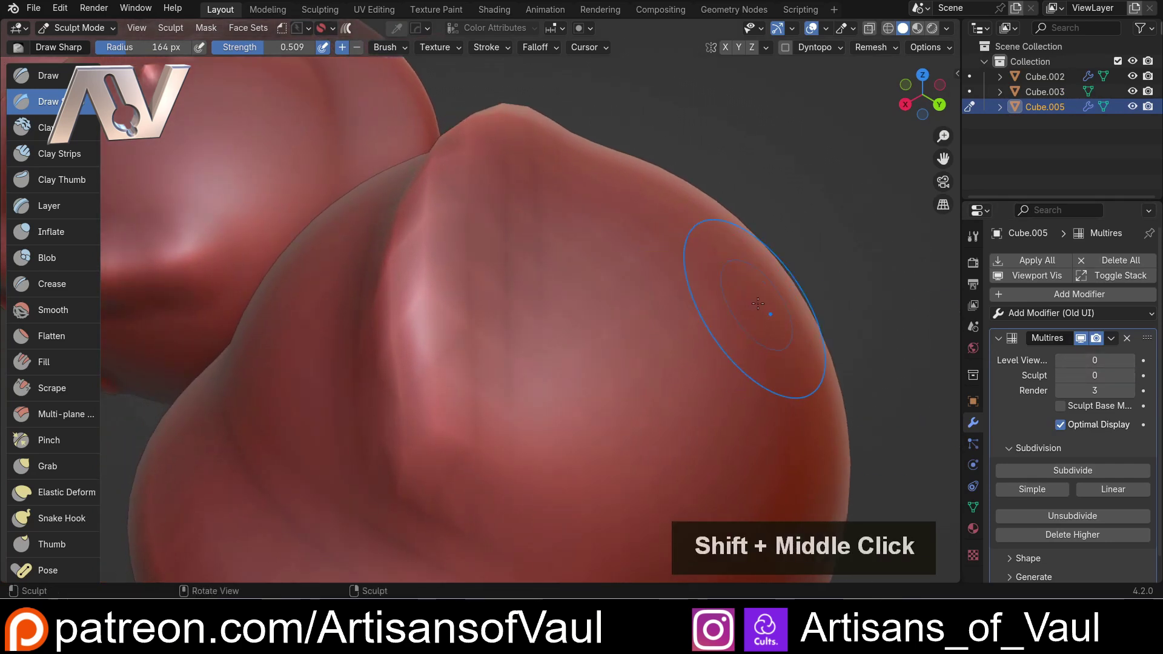
click(390, 278)
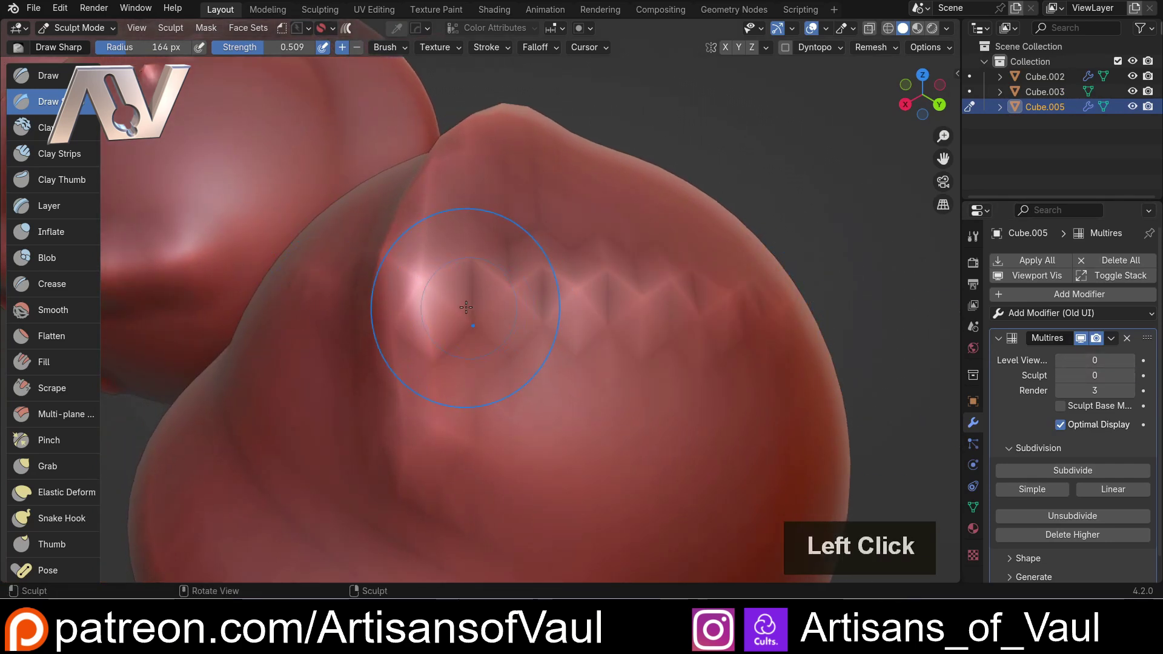
drag(393, 275, 634, 314)
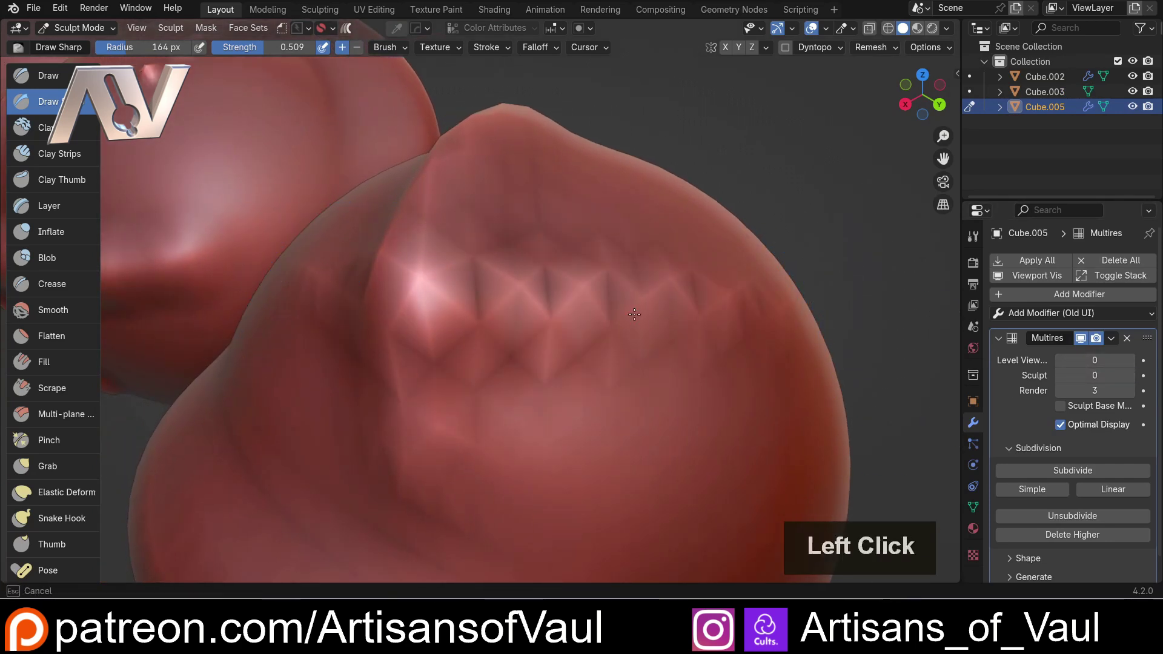
Step: Restore Cube.005's Multiresolution viewport and sculpt levels to 3
click(1129, 360)
double_click(1129, 361)
click(1129, 375)
double_click(1129, 374)
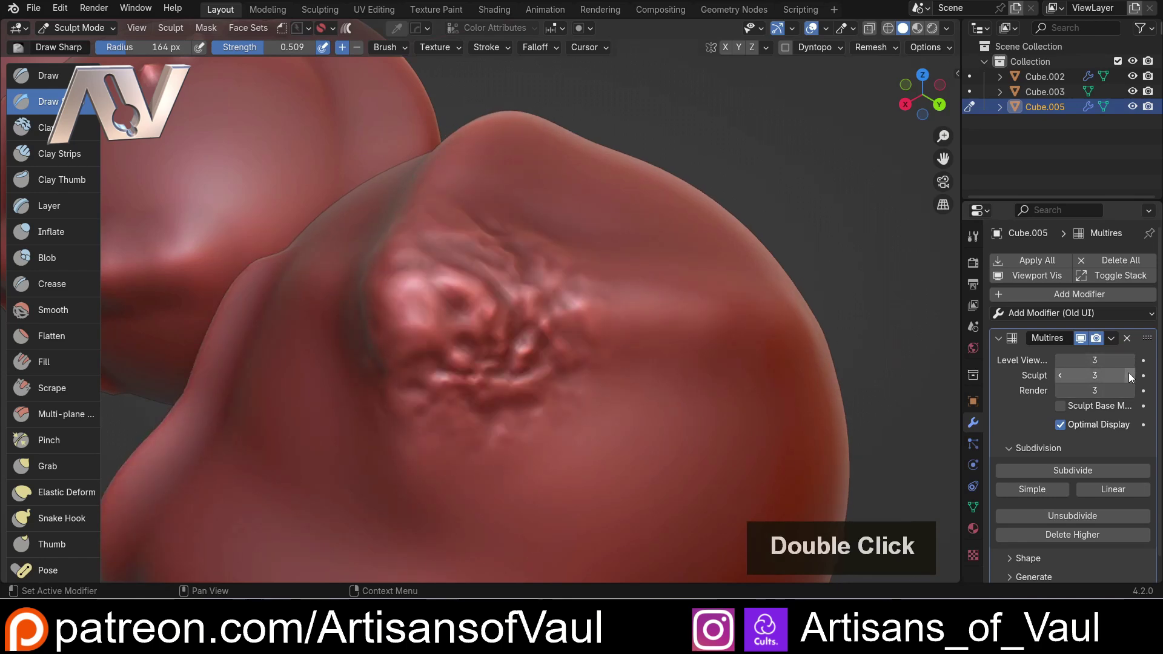
mouse_move(503, 339)
middle_down()
mouse_move(512, 270)
mouse_move(511, 355)
middle_up()
scroll(513, 289, down, 2)
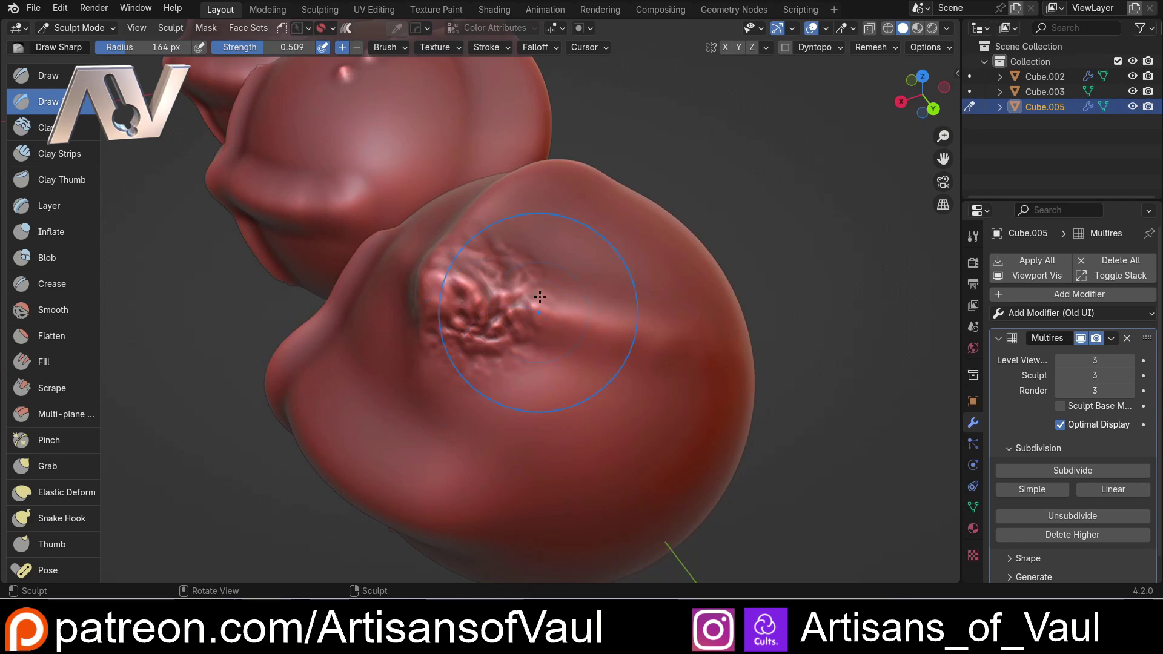
Step: Examine the rock texture and ridges on Cube.005 from several angles and compare all three sculpted spheres
middle_drag(447, 287, 469, 310)
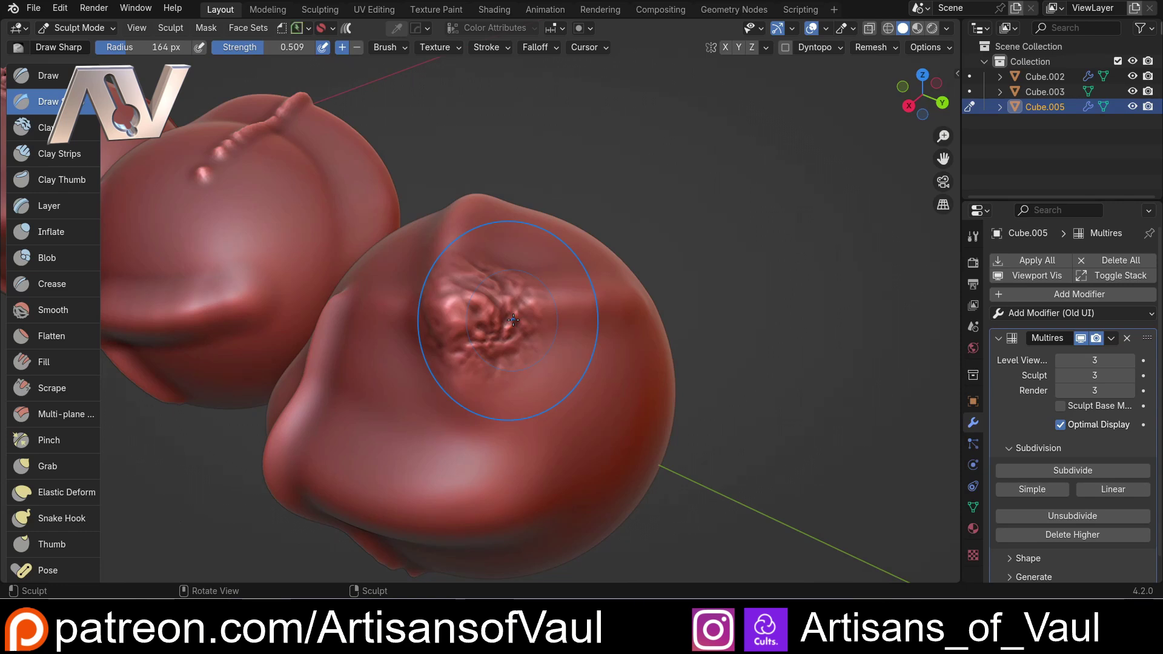
scroll(513, 319, down, 2)
middle_drag(513, 319, 454, 330)
scroll(449, 332, up, 3)
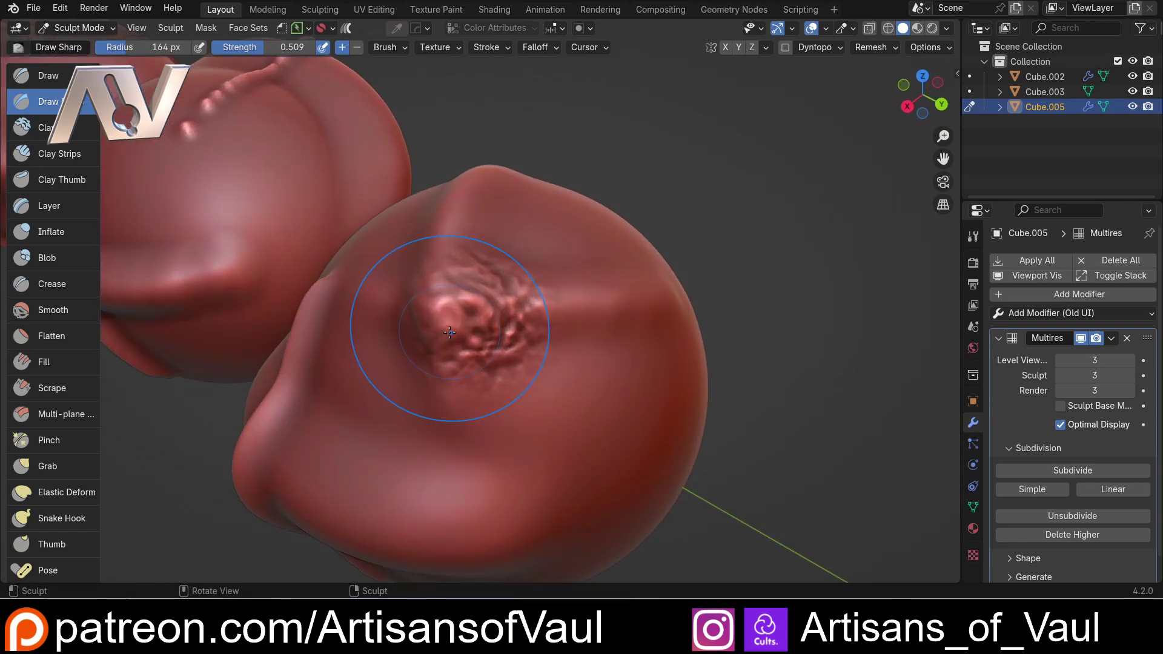
scroll(449, 332, down, 2)
middle_drag(449, 332, 543, 193)
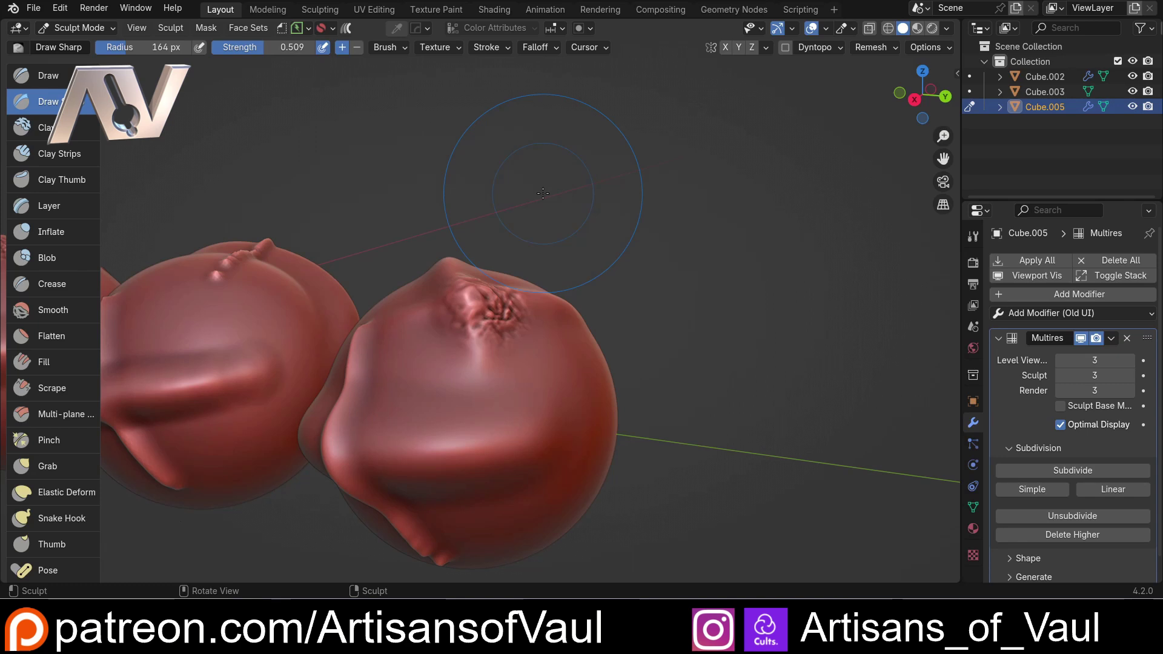
mouse_move(543, 193)
middle_down()
mouse_move(442, 367)
mouse_move(462, 306)
mouse_move(554, 257)
mouse_move(614, 262)
middle_up()
scroll(442, 368, down, 2)
scroll(554, 257, up, 2)
scroll(575, 262, up, 2)
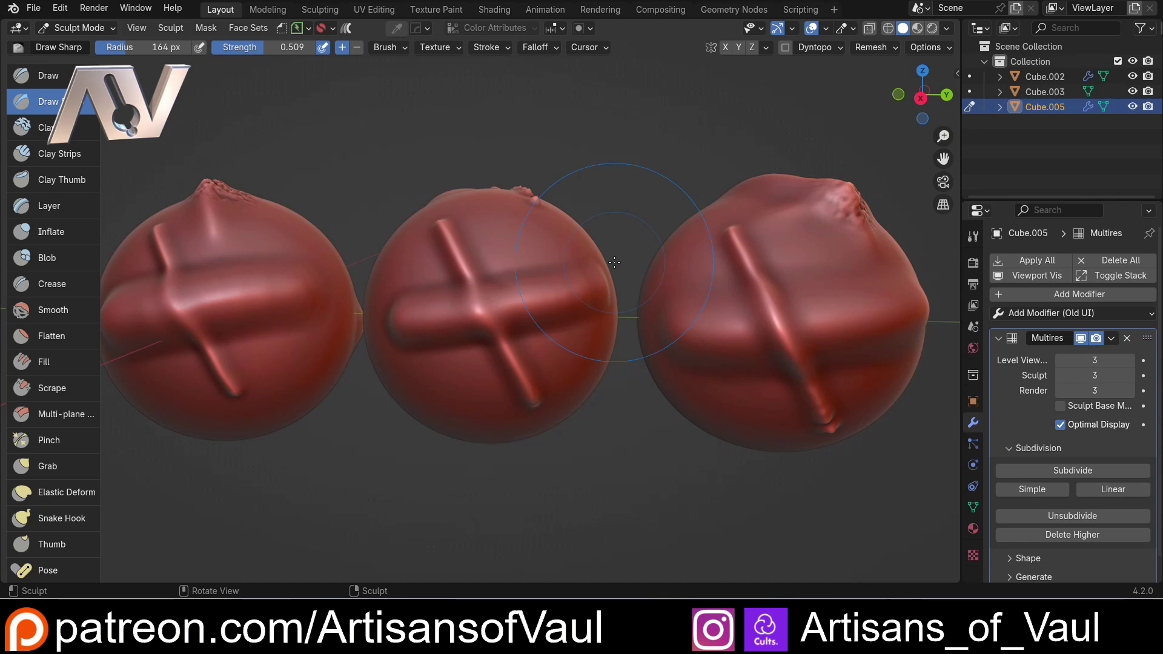
scroll(614, 261, down, 2)
middle_drag(614, 262, 594, 294)
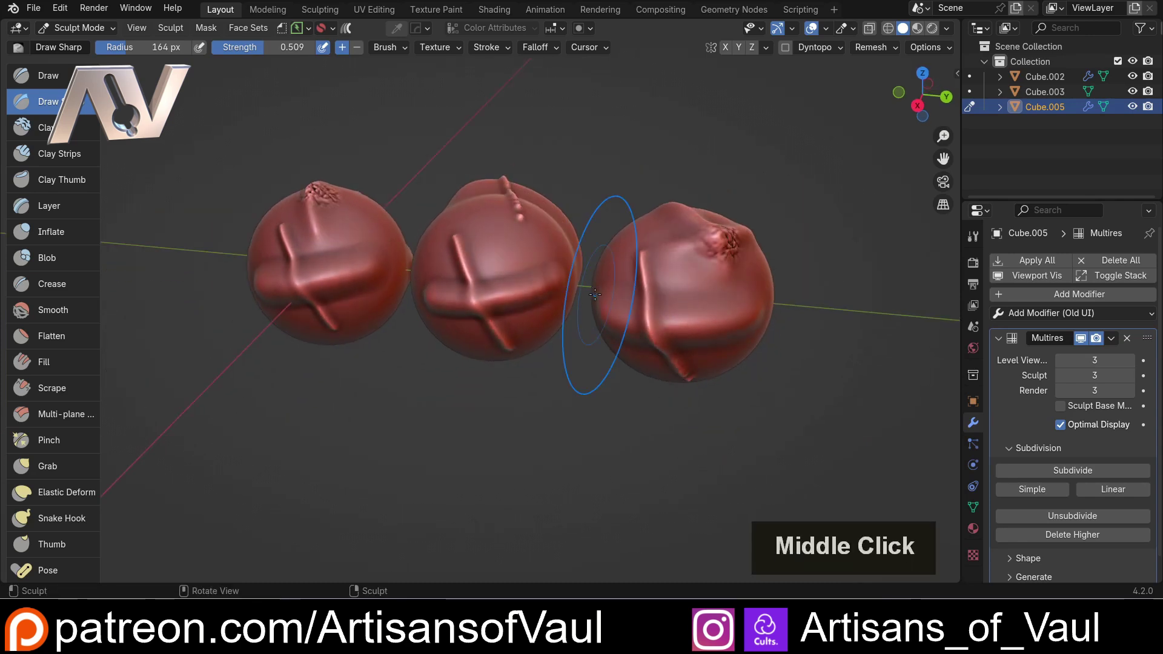